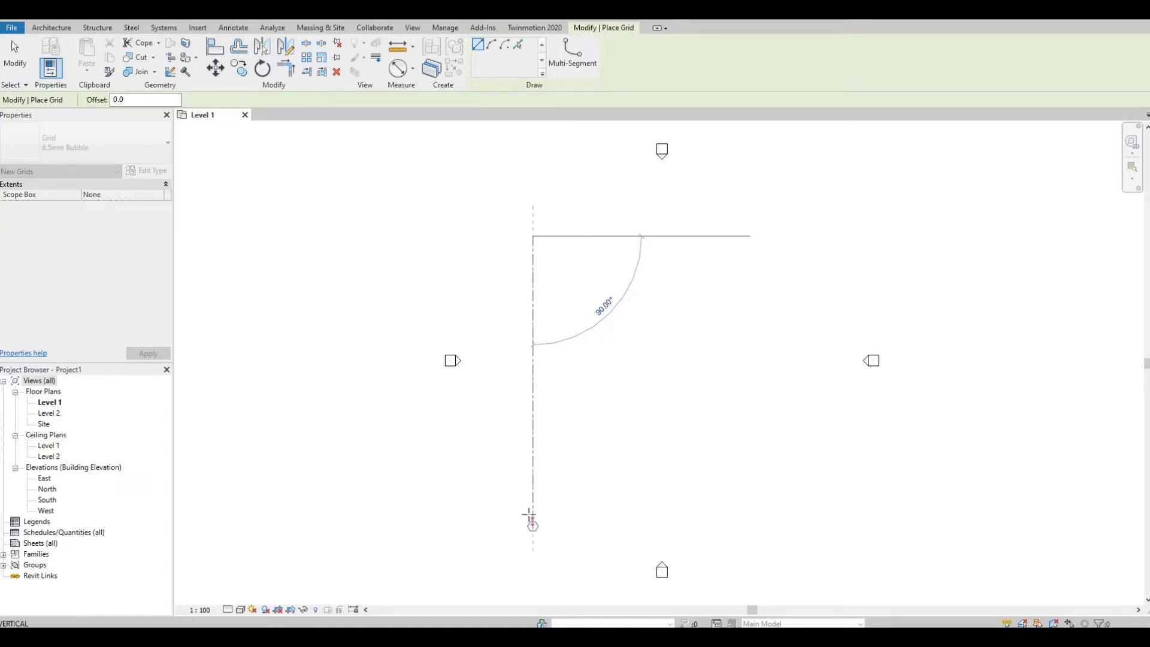
Step: Finish a vertical grid line in the western half of the Level 1 plan, with its bubble at the southern end
left_click(532, 517)
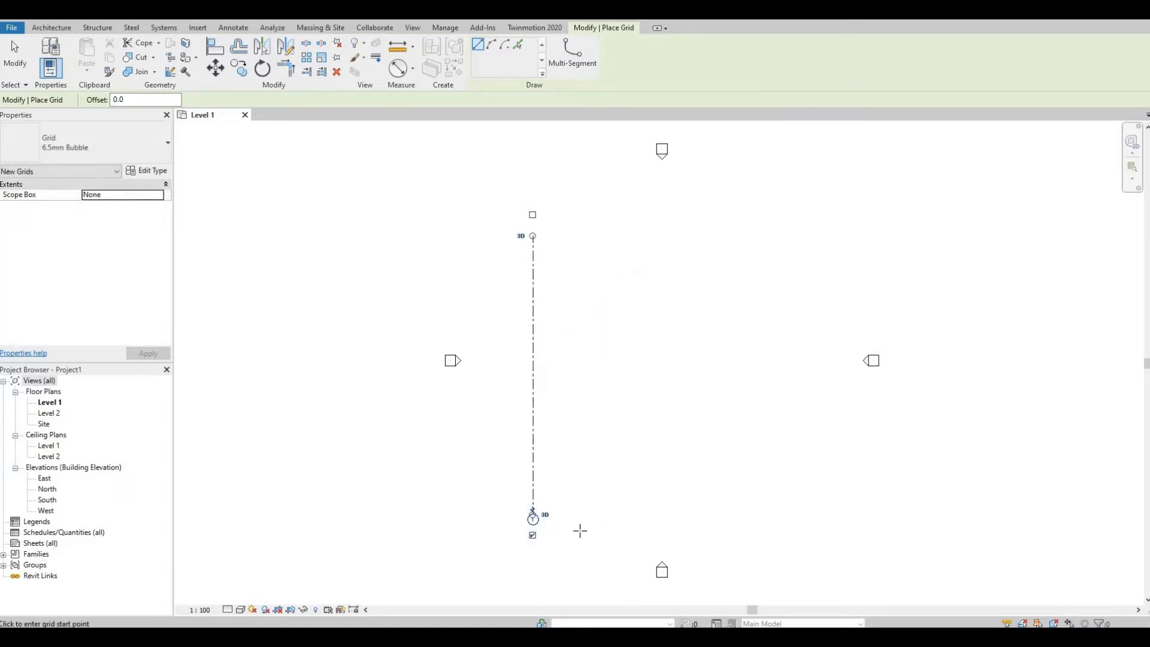
scroll(547, 525, "up", 4)
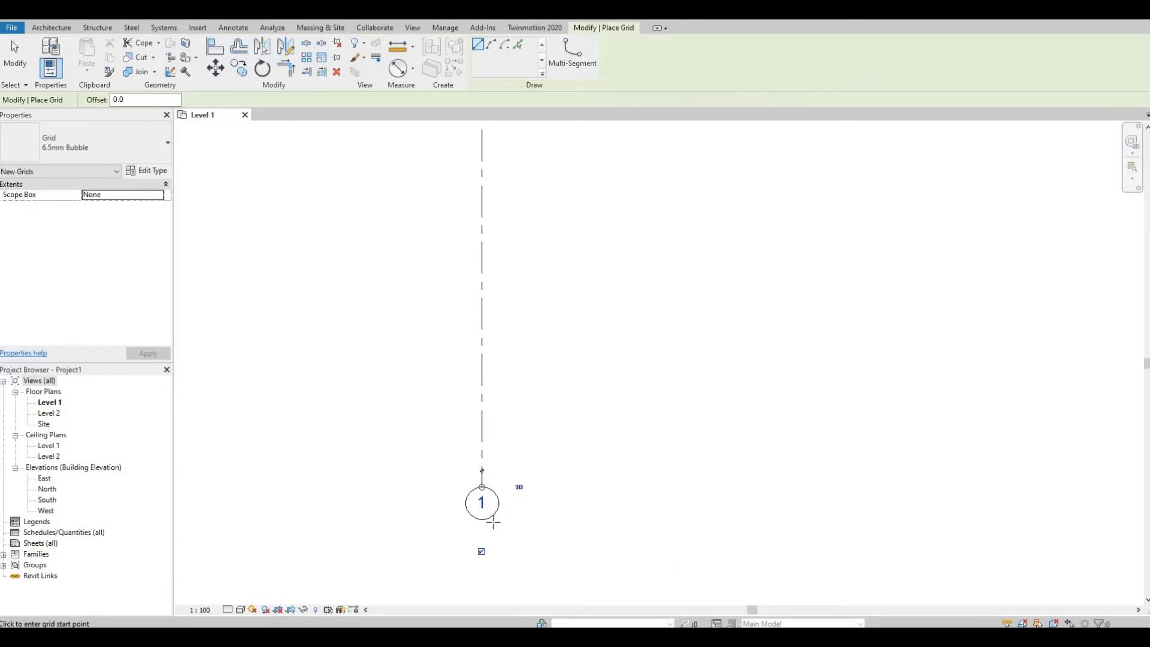
scroll(483, 494, "down", 4)
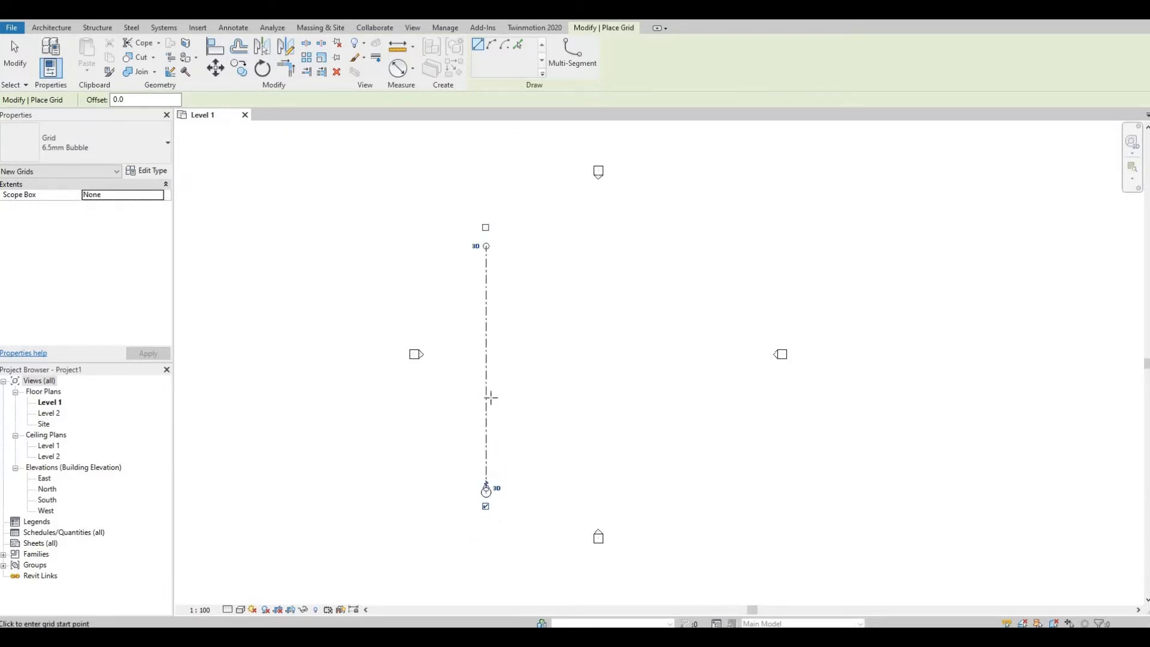
key("Escape")
key("Escape")
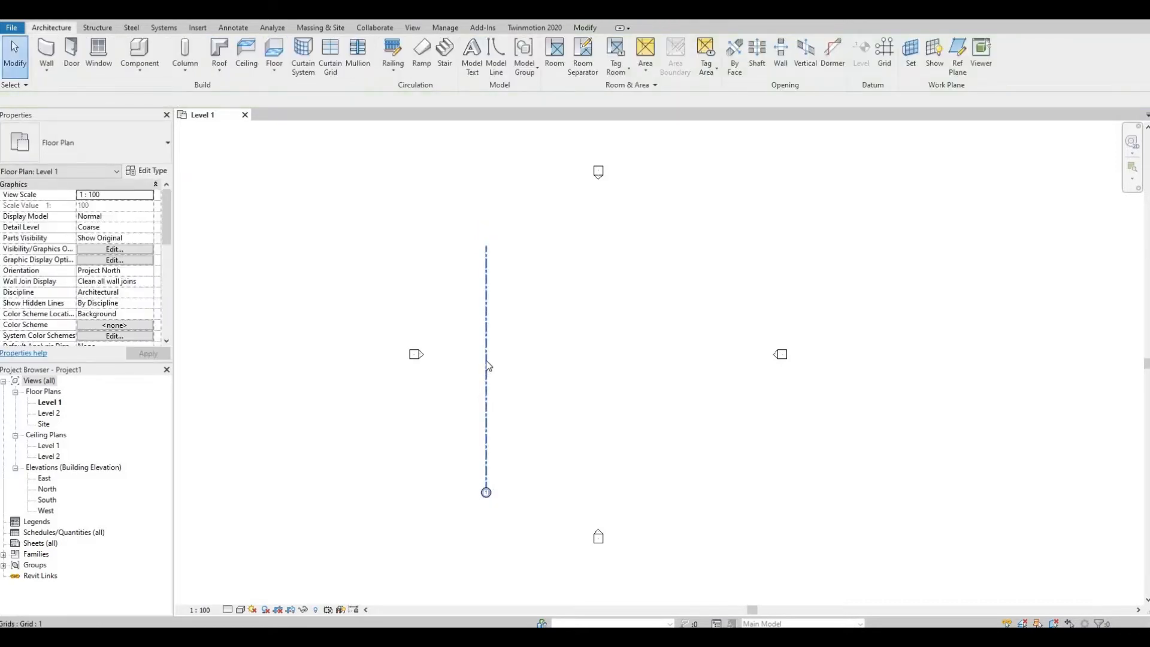
left_click(486, 365)
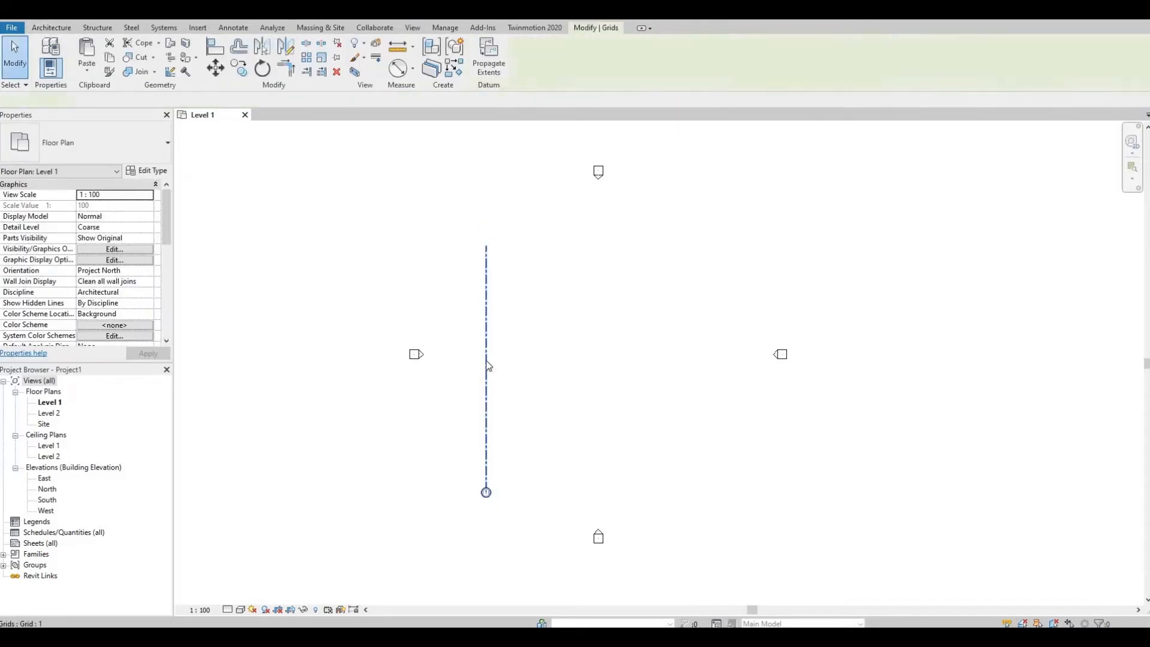
left_click(239, 69)
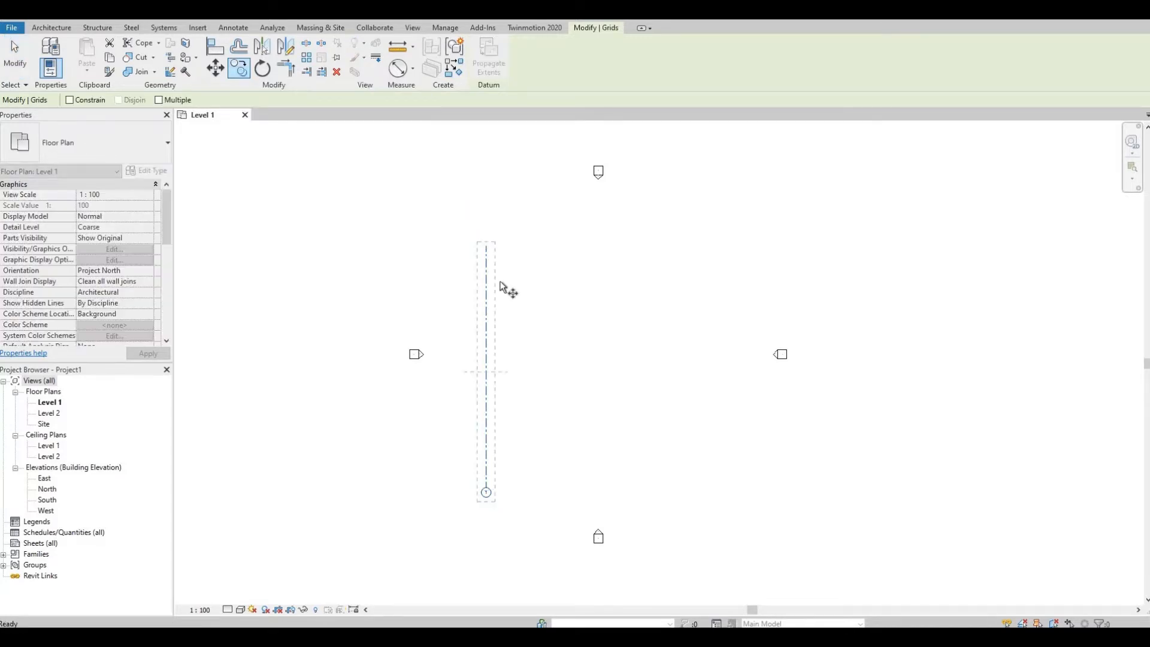
left_click(486, 335)
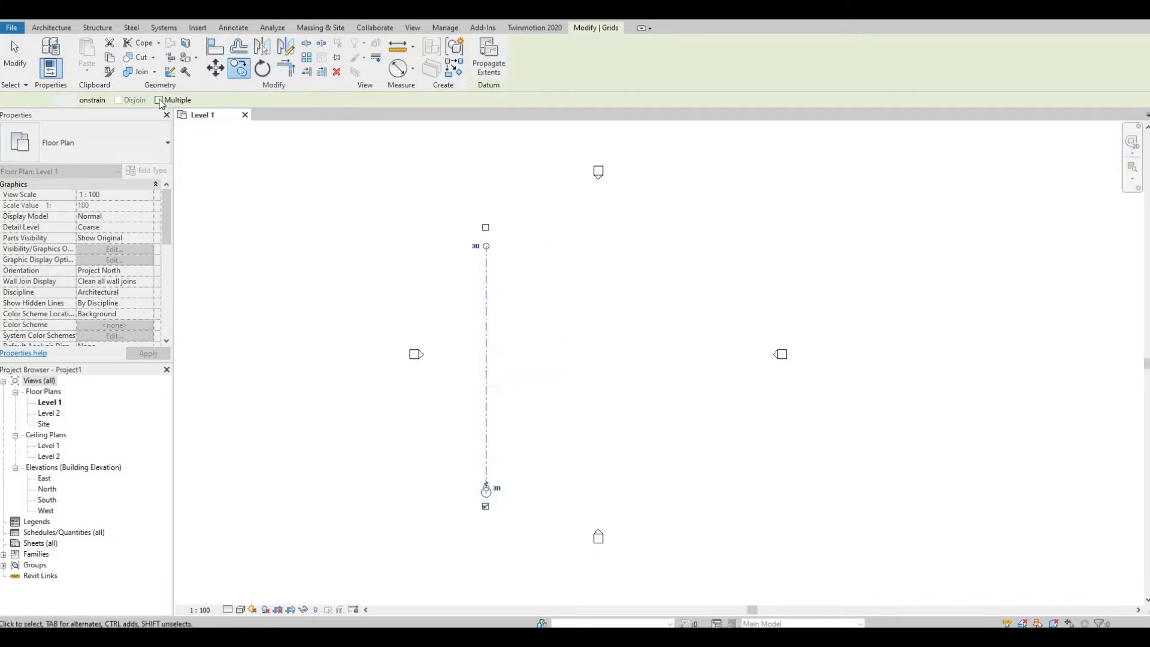
key("Escape")
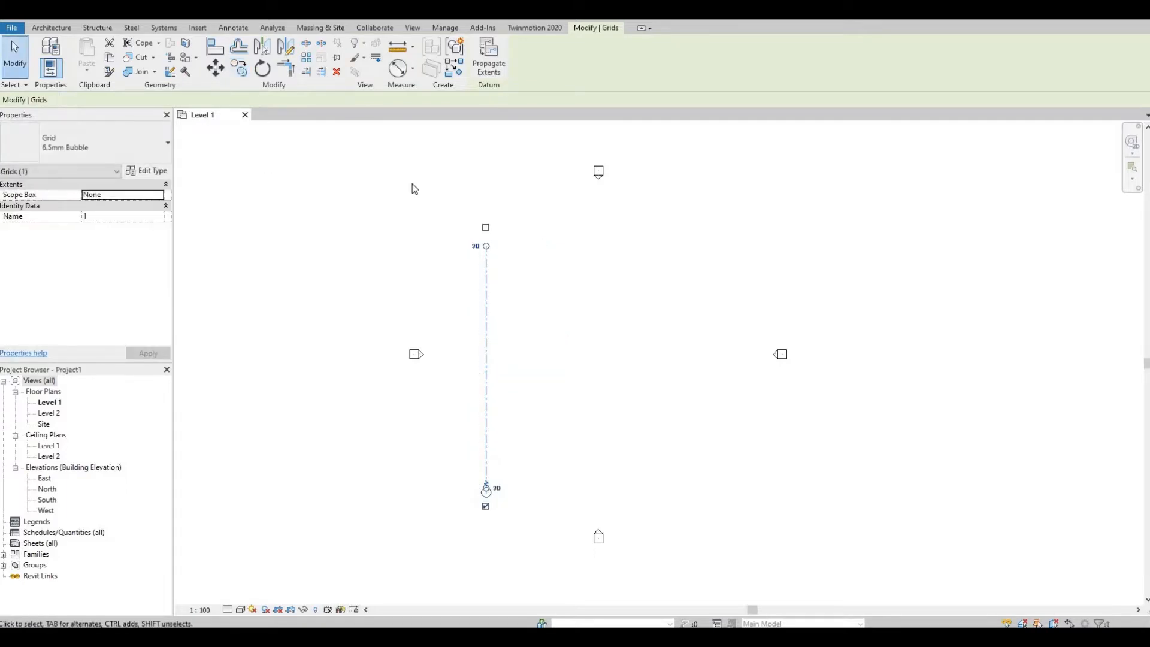
key("Escape")
Step: Copy vertical grid line 1 with the Multiple option enabled, placing the first copy 6000 to the east
left_click(487, 295)
left_click(239, 68)
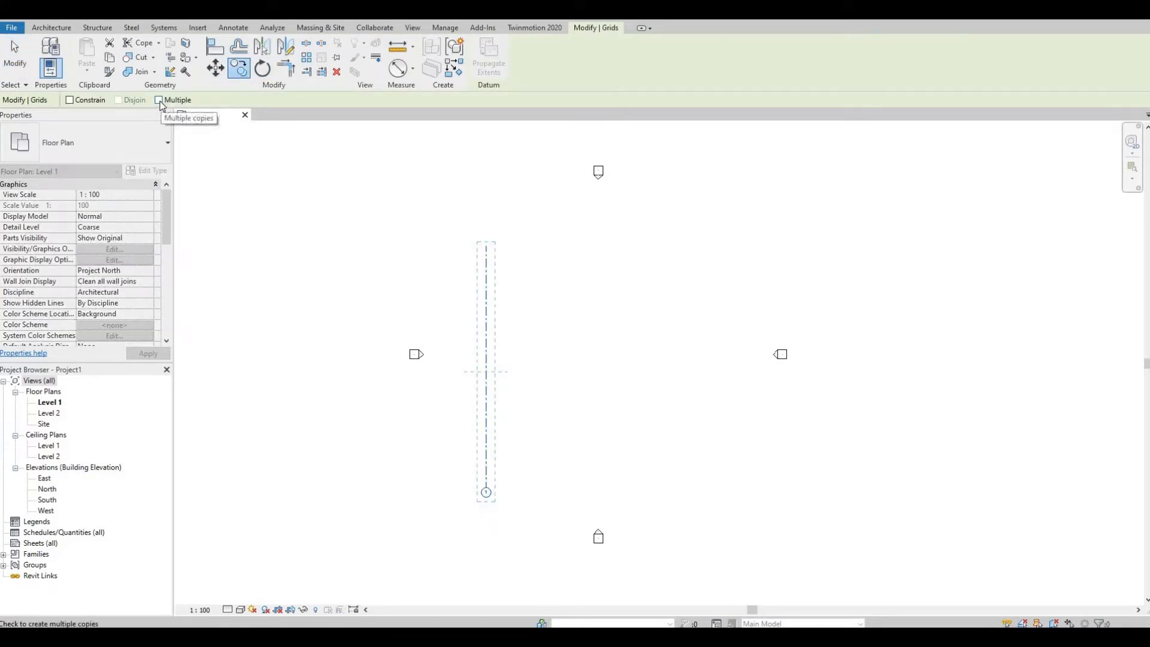
left_click(158, 100)
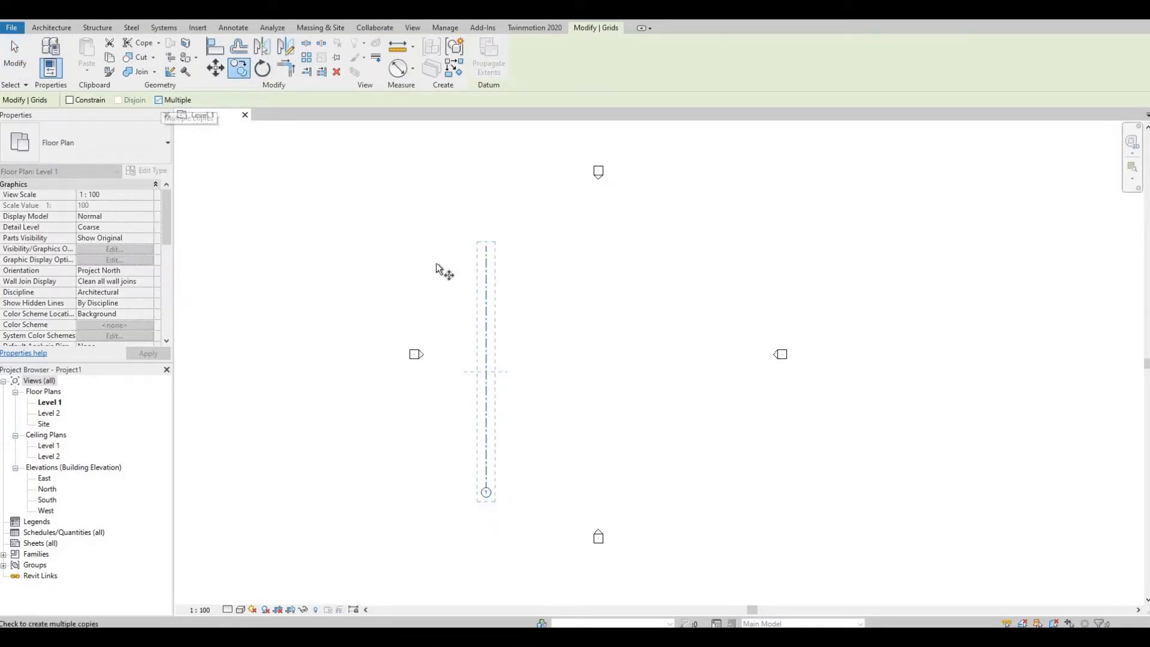
left_click(487, 313)
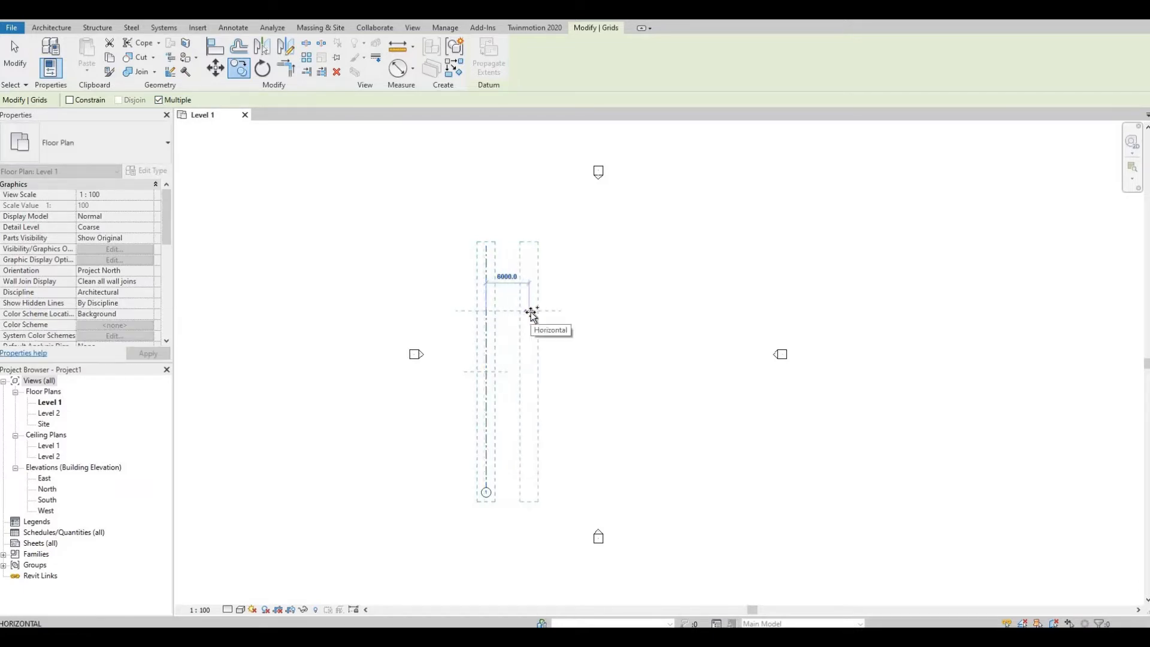
type("6")
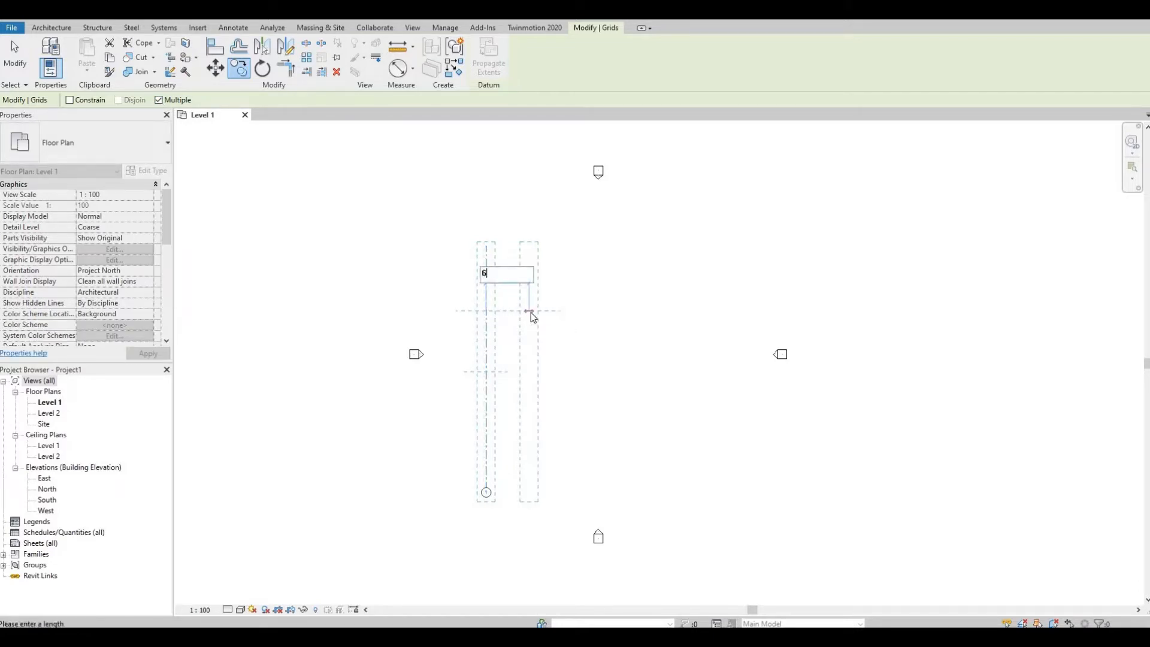
type("000")
key("Return")
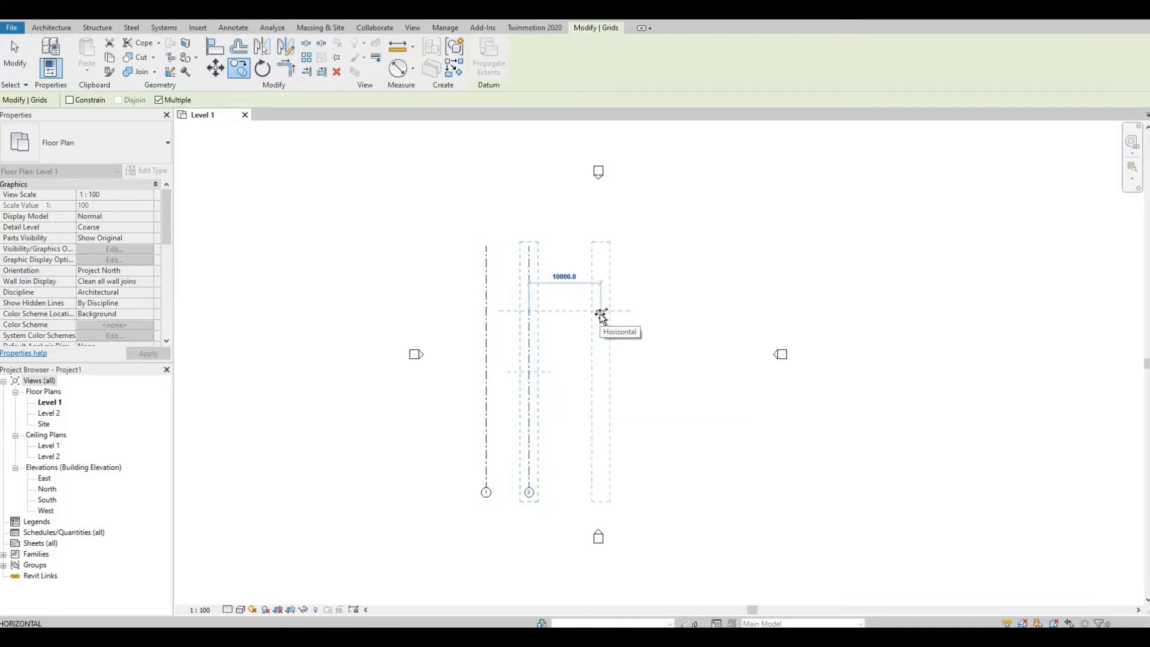
Step: Place four more copies of the vertical grid line, each 6000 east of the previous one
type("4000")
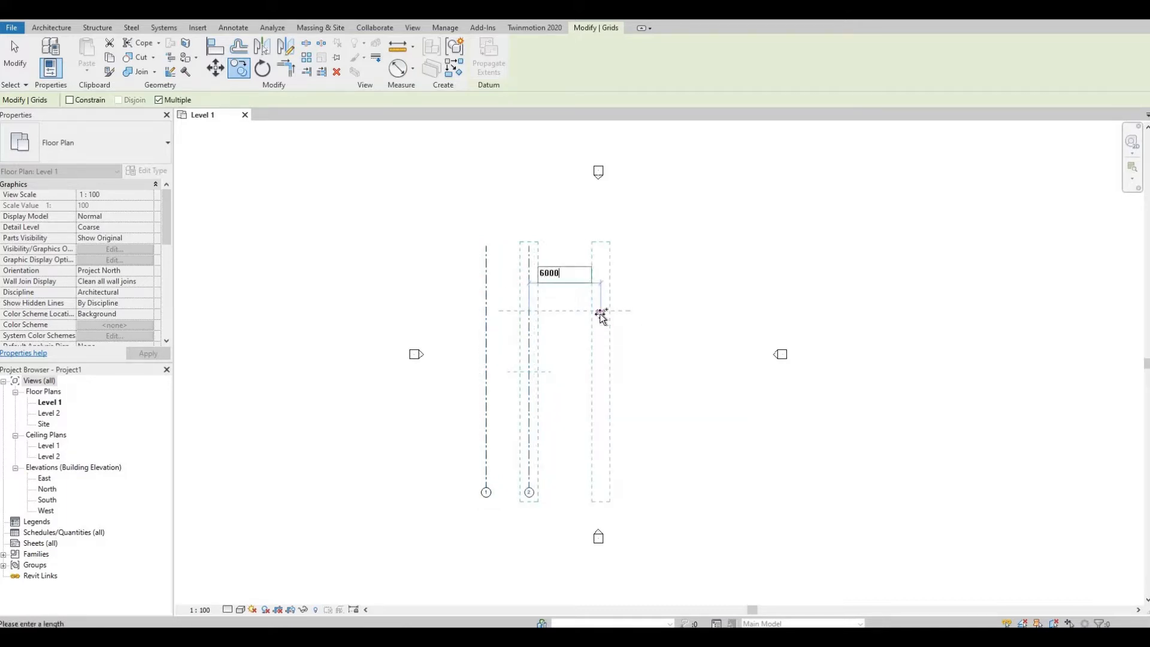
key("Return")
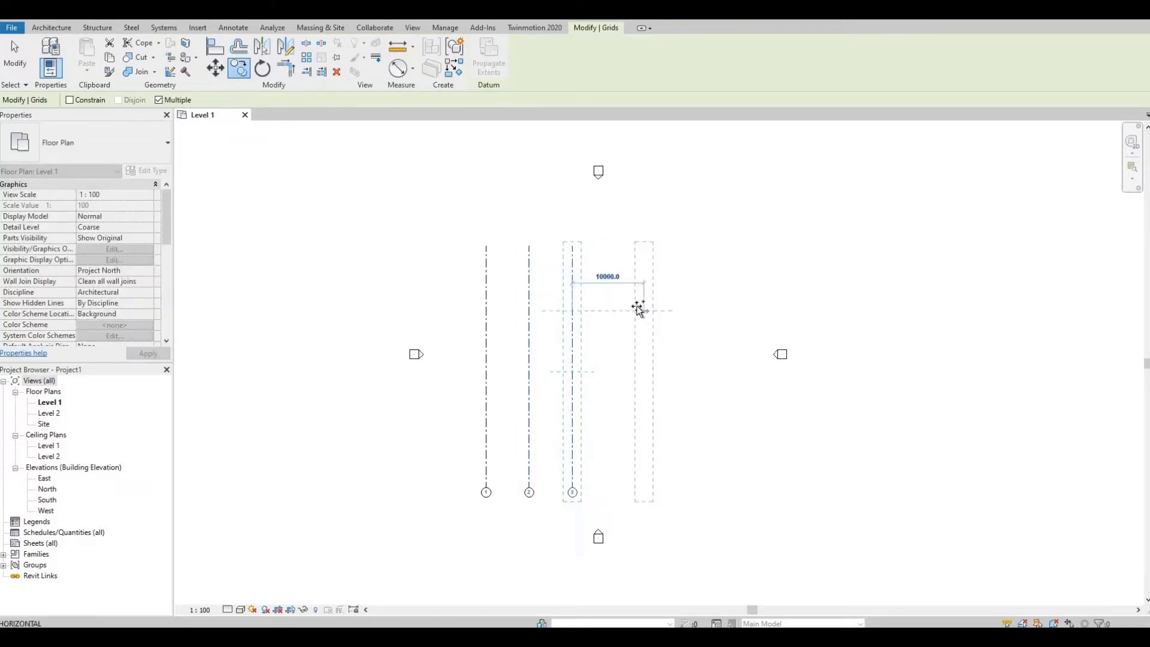
type("3000")
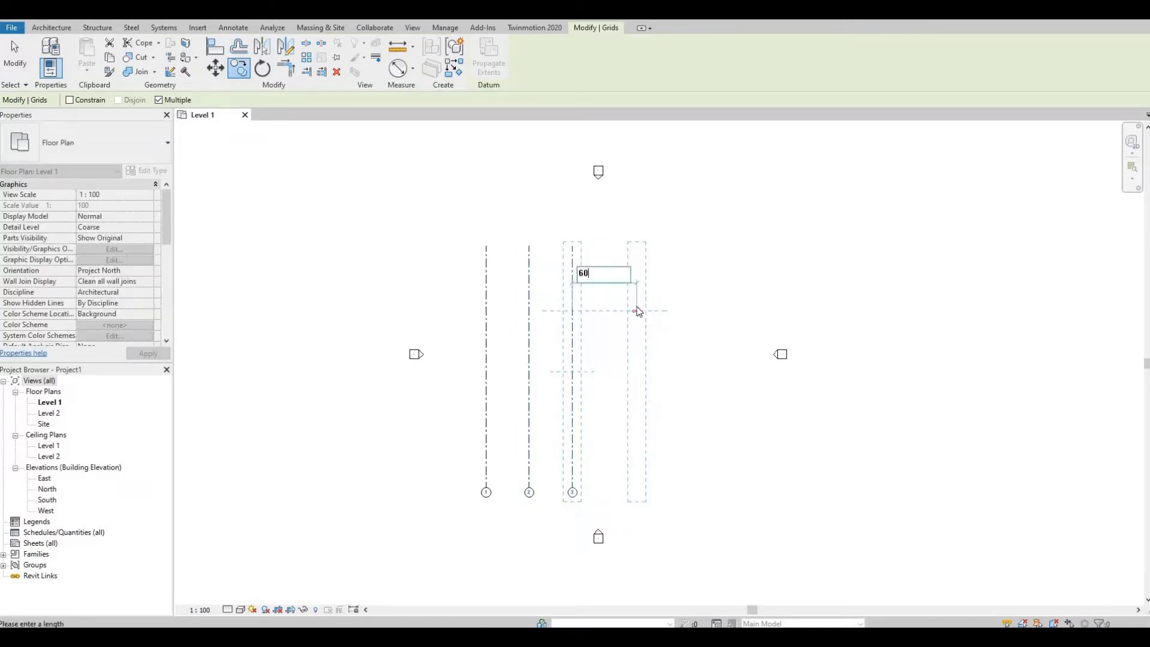
key("Return")
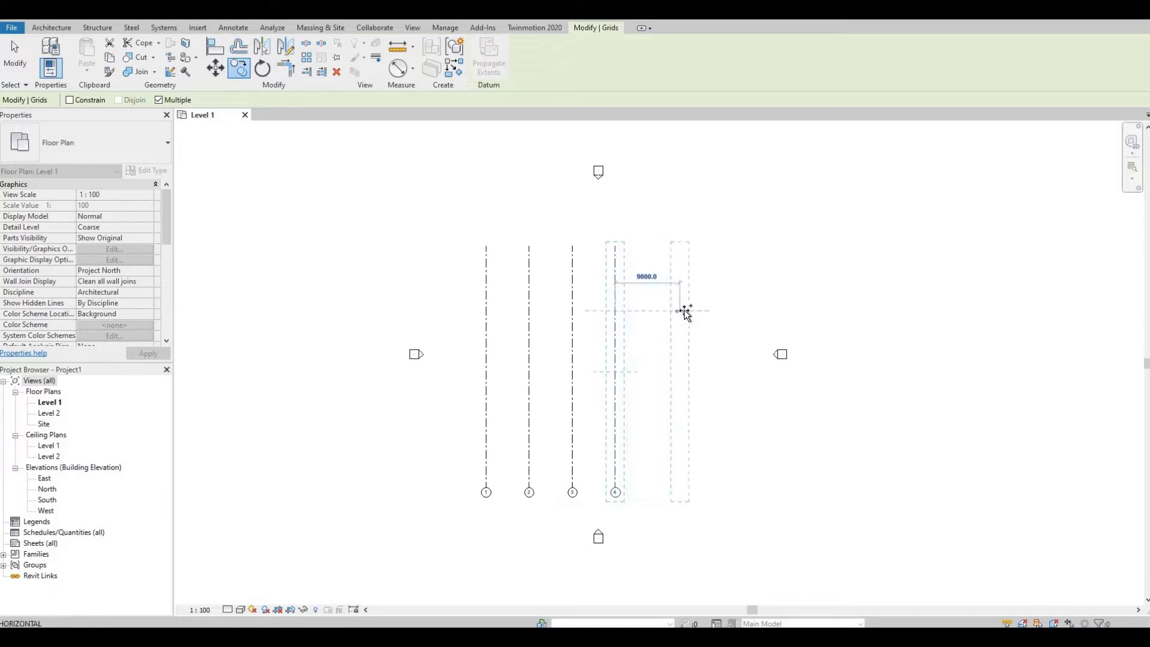
type("6")
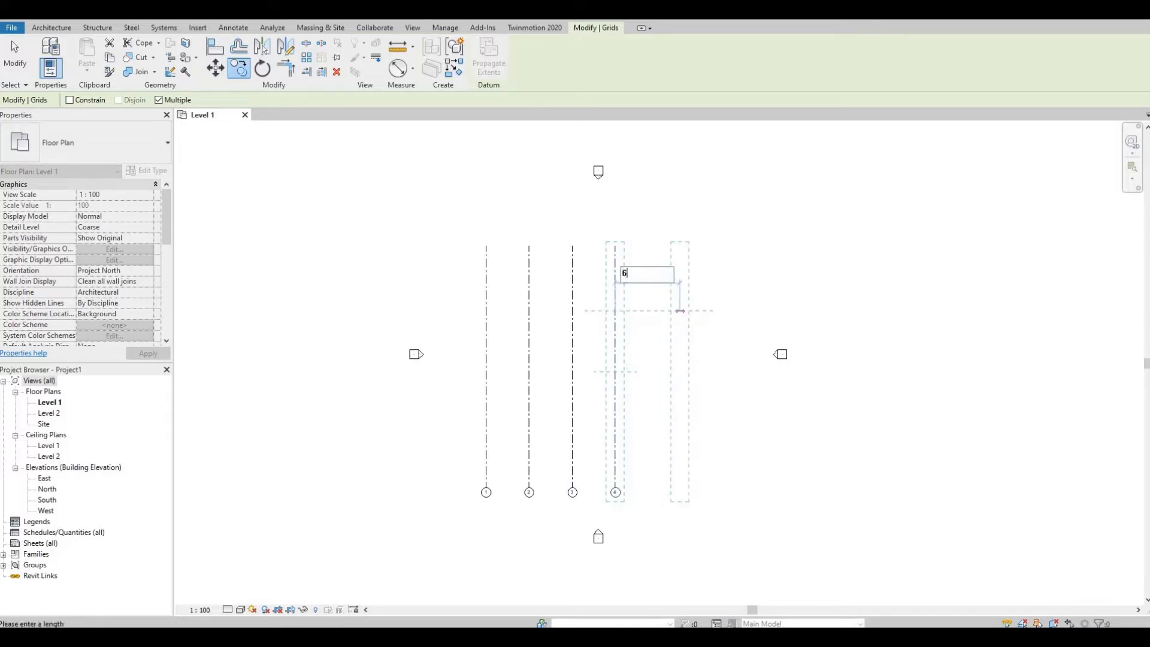
type("000")
key("Return")
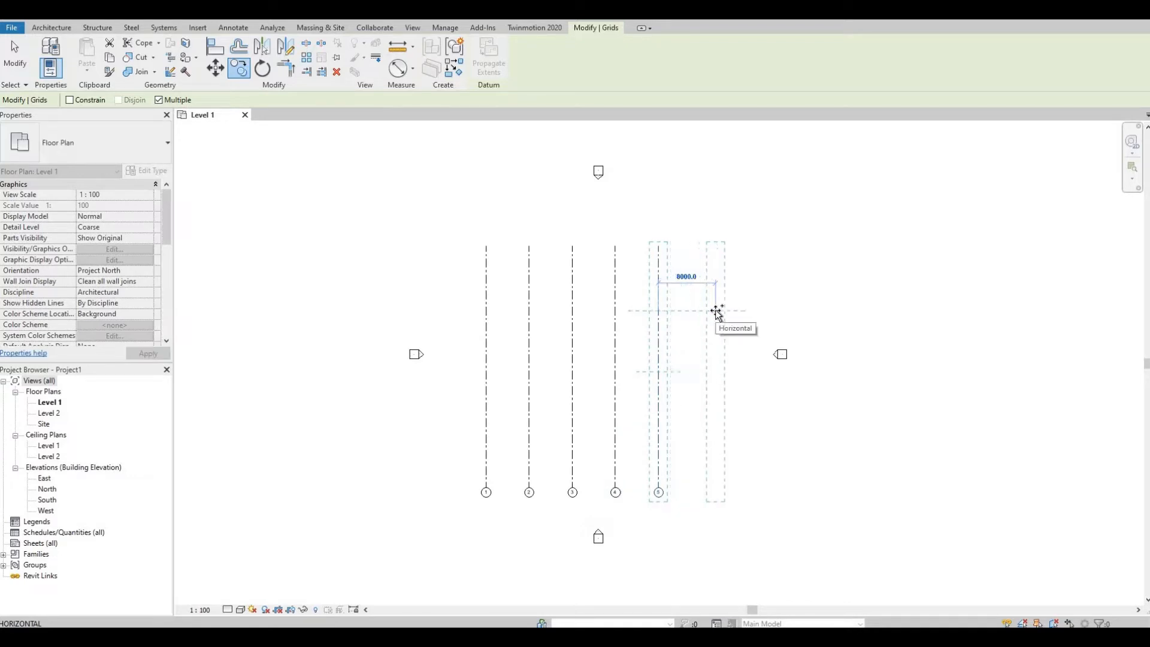
type("60")
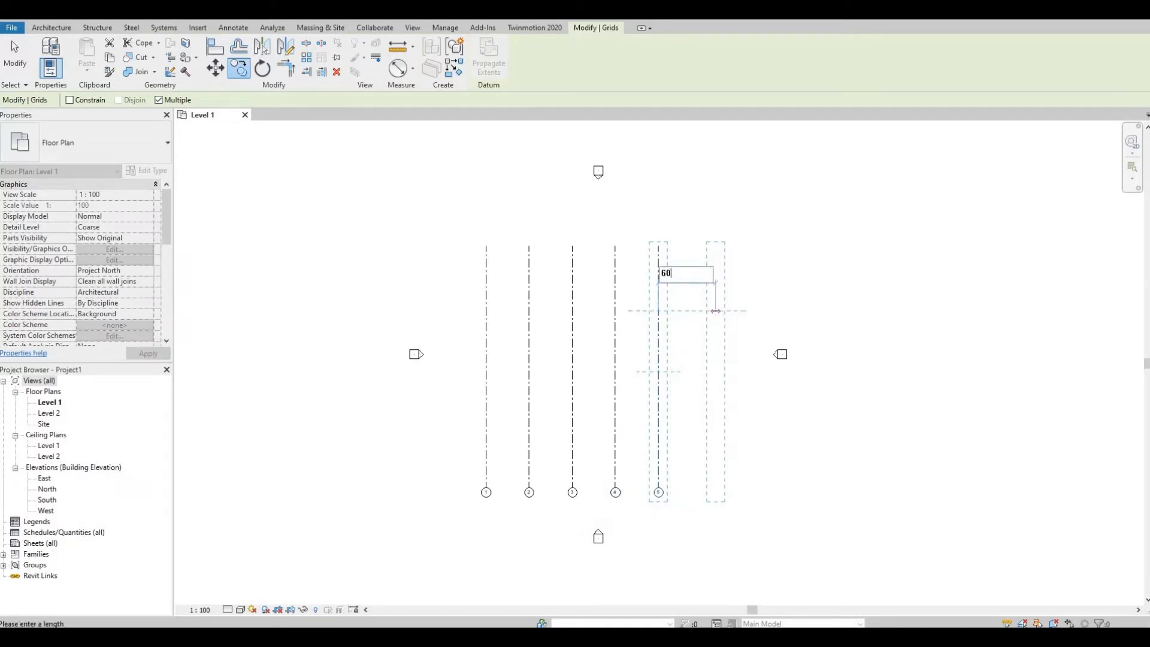
type("00")
key("Return")
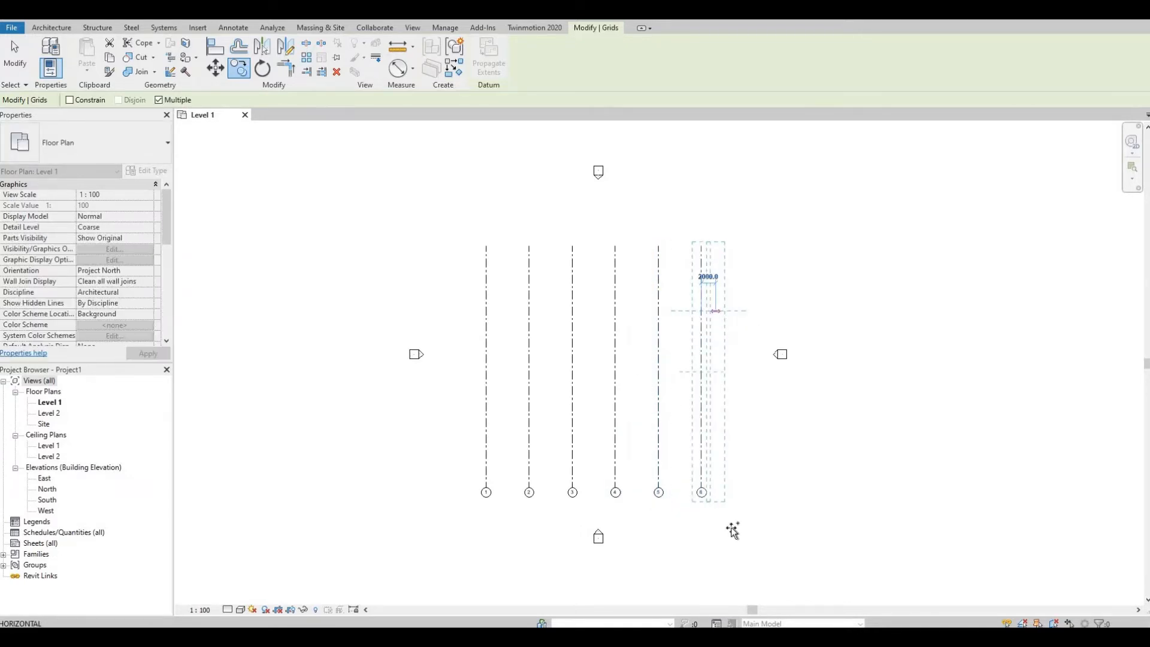
Step: Place one last vertical grid copy 6000 east of grid 6 and end the copying
scroll(719, 506, "up", 4)
scroll(752, 290, "down", 6)
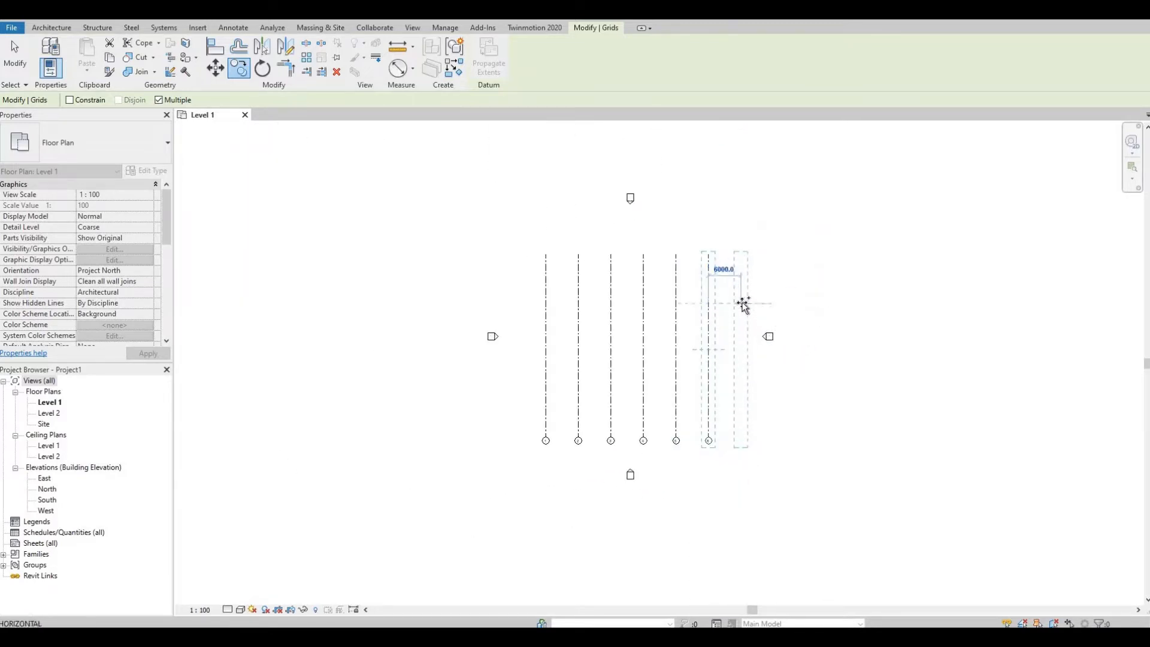
left_click(743, 305)
scroll(738, 454, "up", 2)
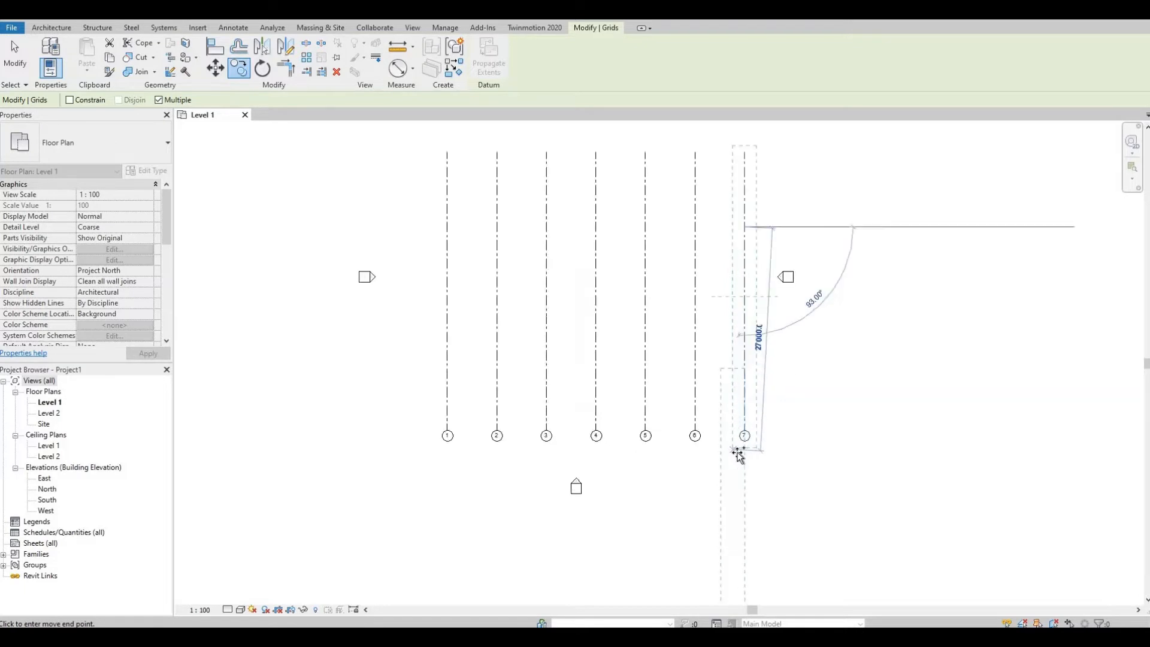
scroll(737, 455, "up", 2)
key("Escape")
scroll(743, 443, "down", 5)
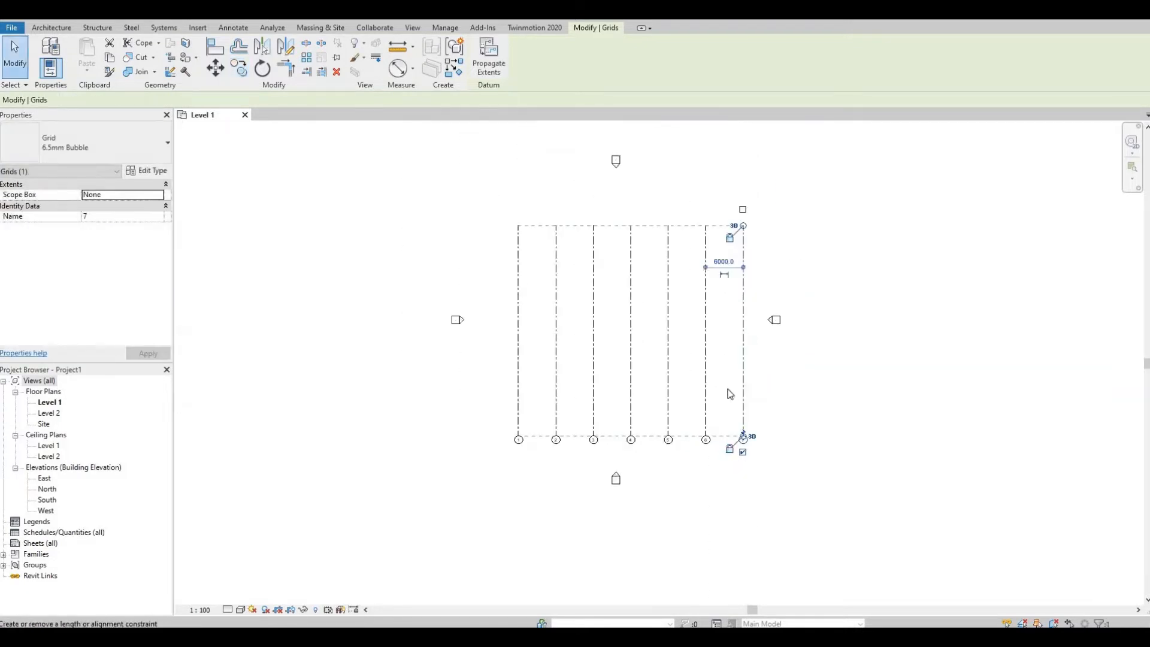
key("Escape")
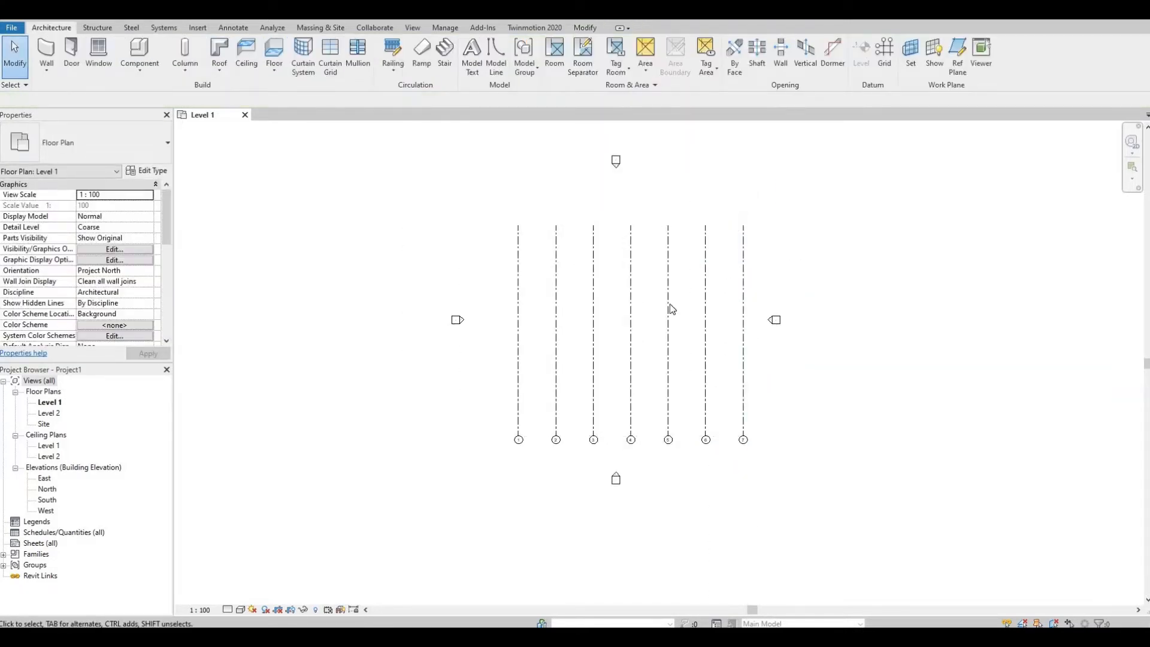
Step: Draw a horizontal grid line across the lower part of all seven vertical grids, from east of grid 7 to west of grid 1
scroll(677, 294, "up", 1)
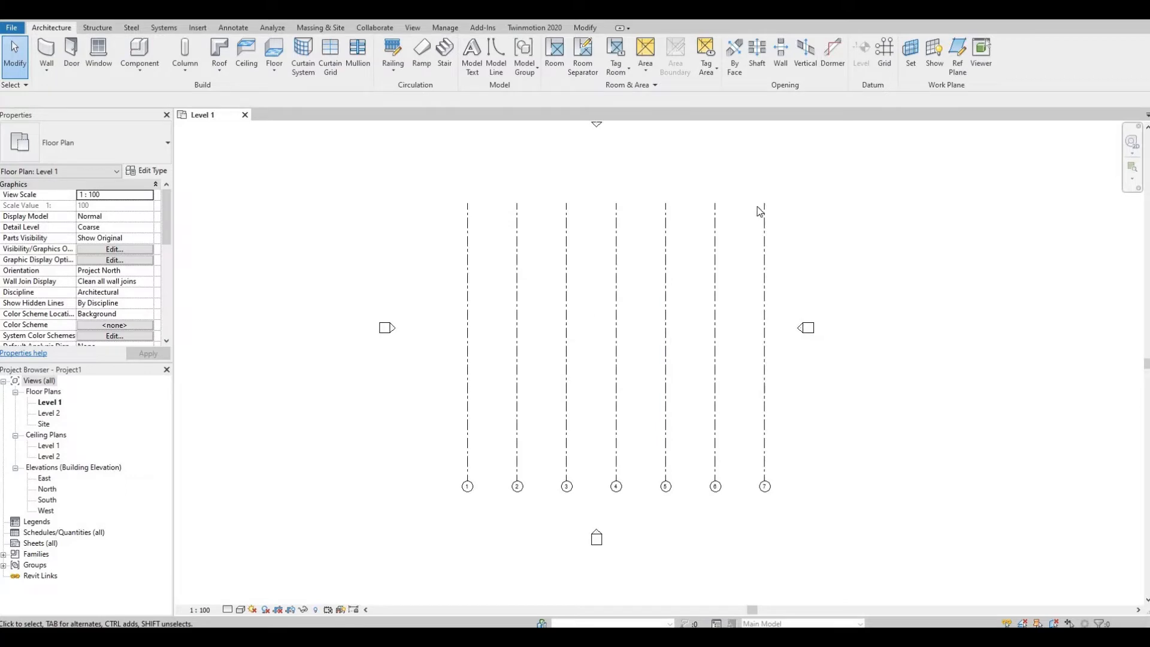
left_click(886, 55)
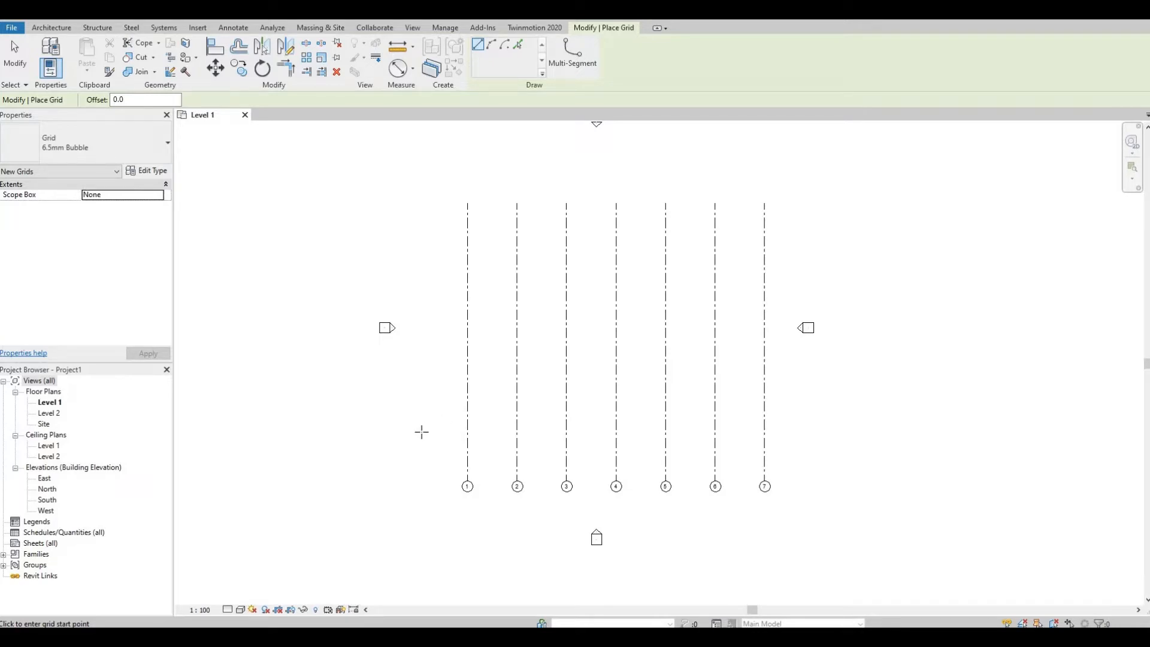
left_click(814, 431)
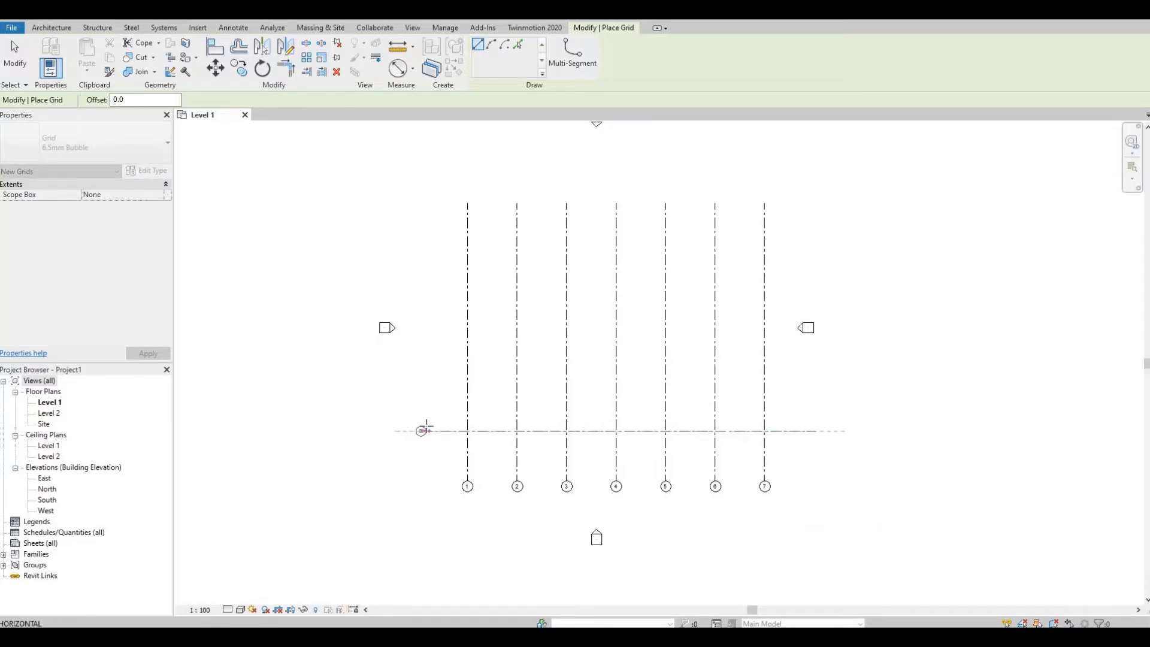
left_click(424, 430)
scroll(421, 426, "up", 4)
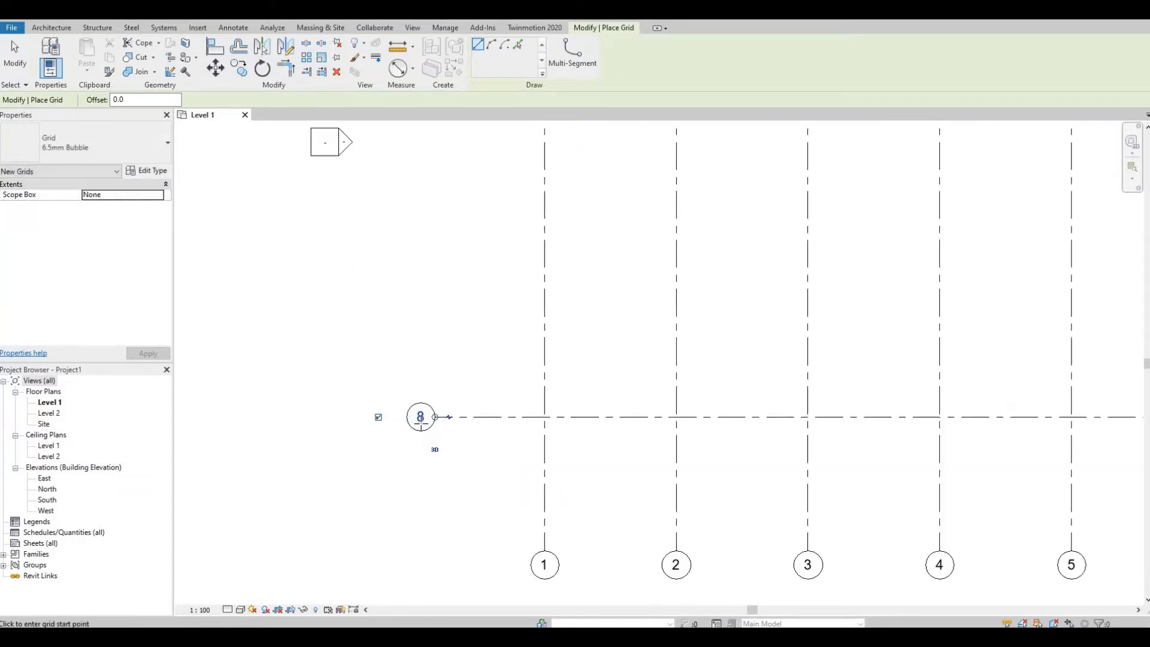
scroll(421, 426, "up", 2)
key("Escape")
key("Escape")
Step: Rename the horizontal grid line as A in its bubble
left_click(423, 418)
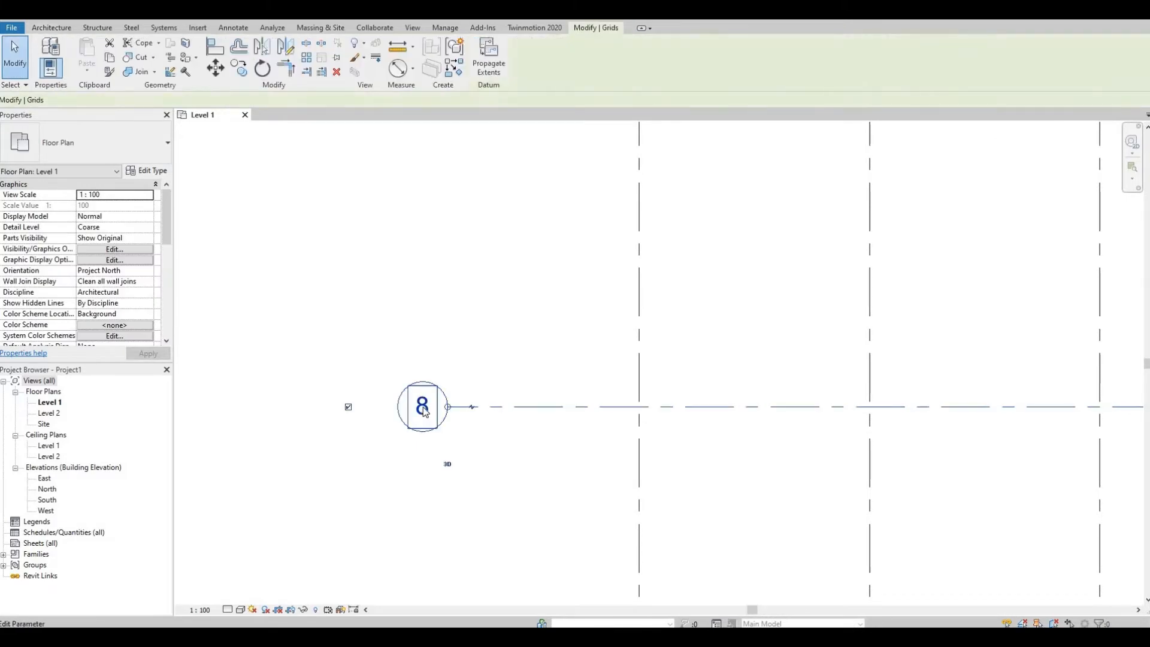
left_click(423, 407)
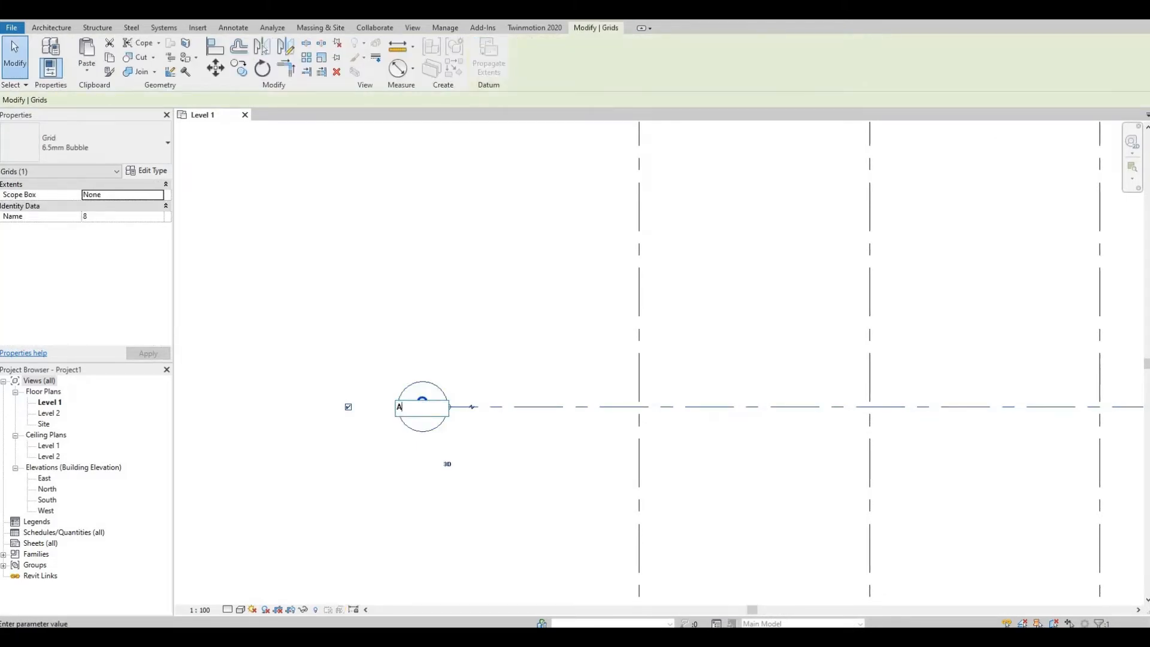
type("A")
key("Return")
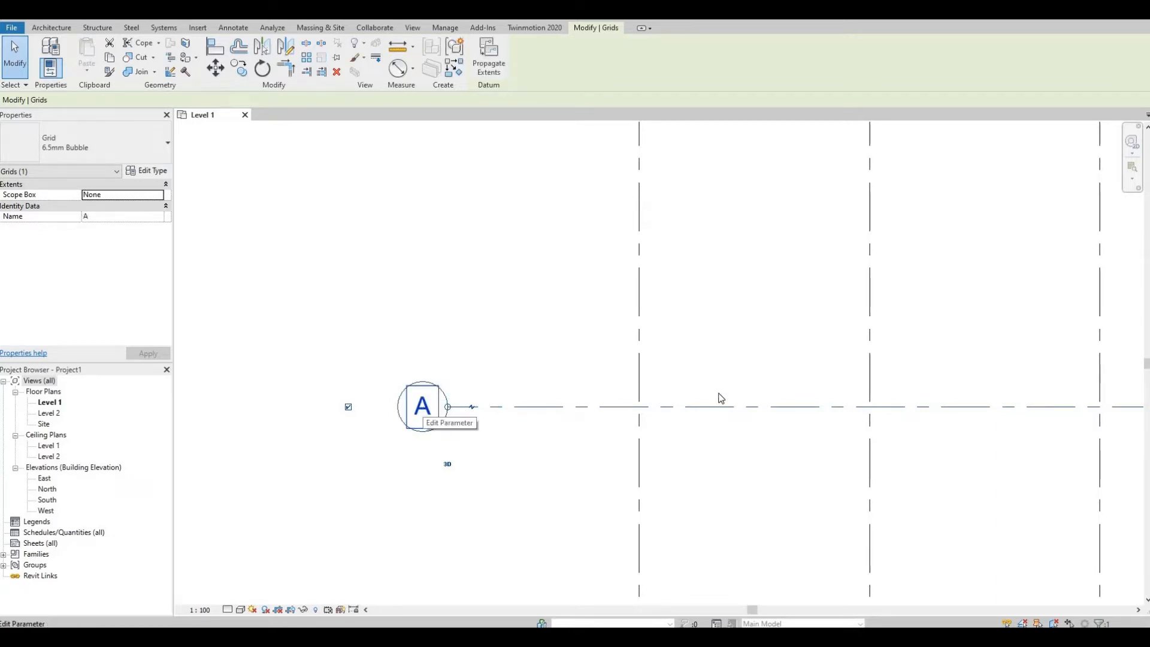
scroll(719, 395, "down", 2)
scroll(705, 426, "down", 1)
middle_click_drag(706, 426, 683, 456)
key("Escape")
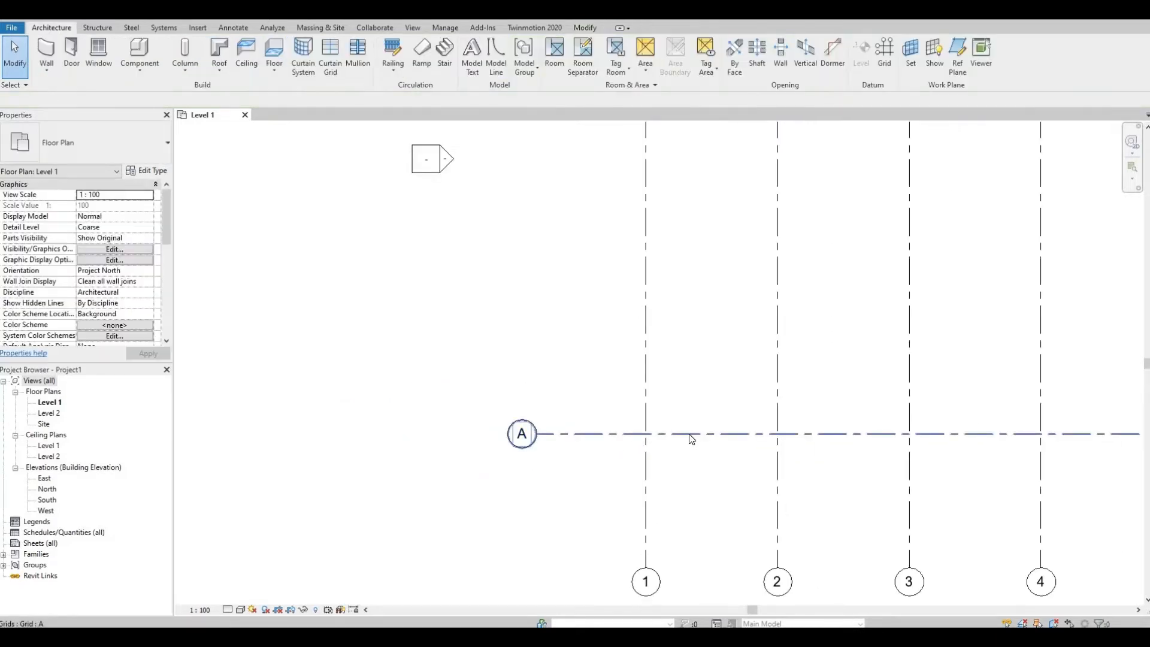
Step: Copy horizontal grid A 6000 north with multiple copying enabled
left_click(692, 436)
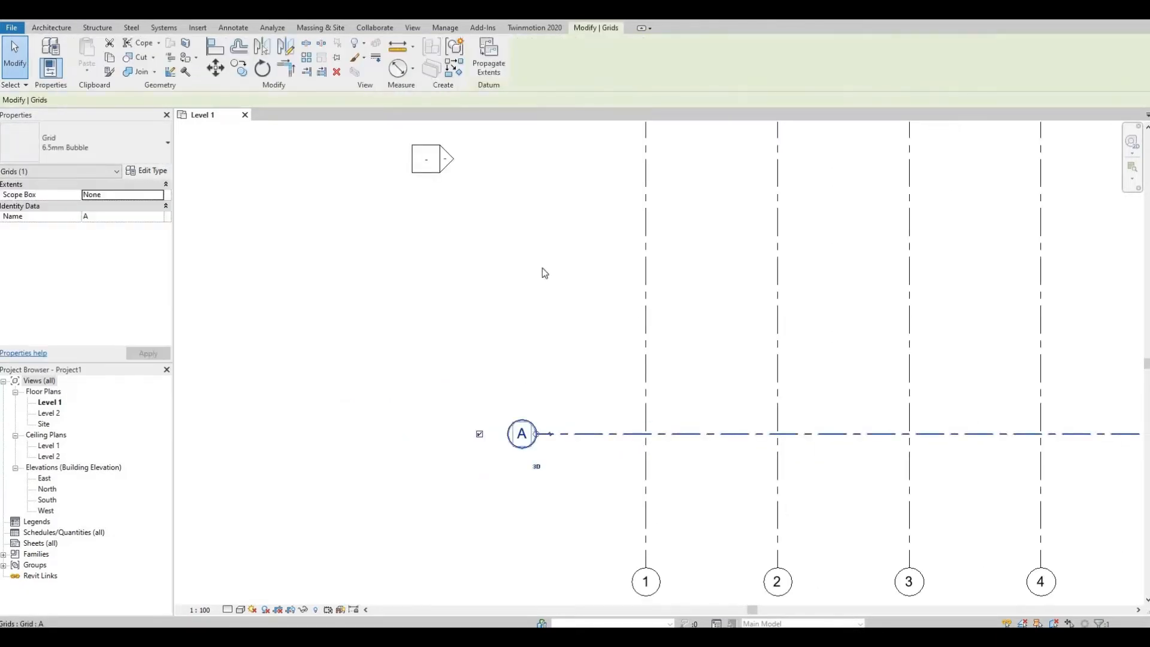
left_click(240, 70)
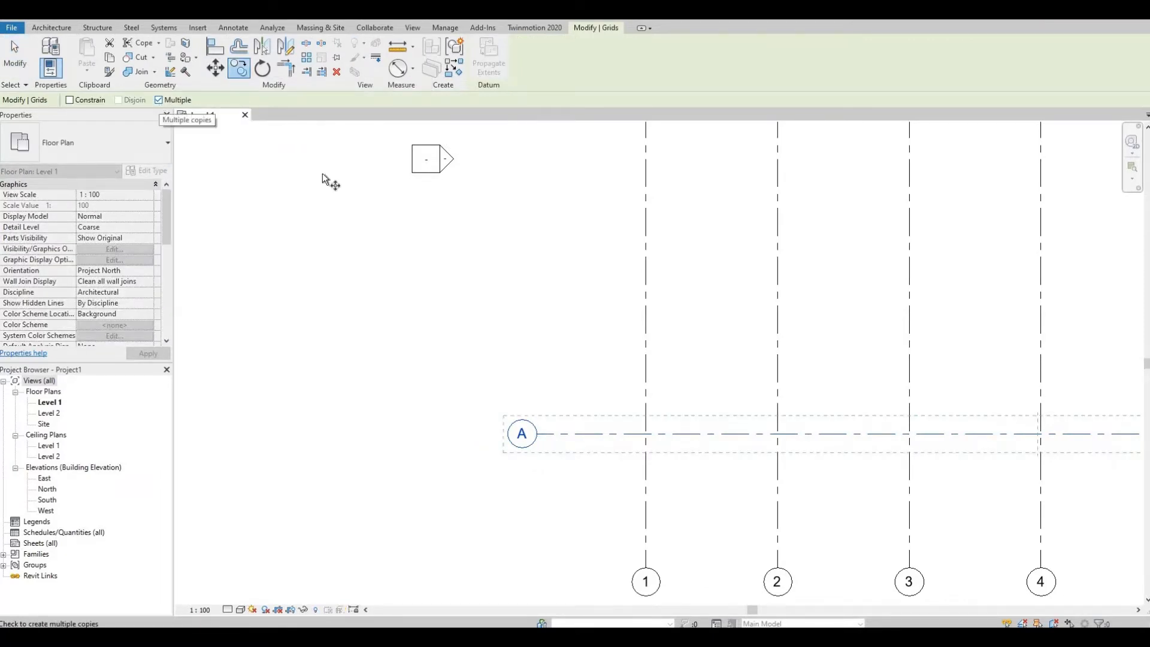
left_click(662, 433)
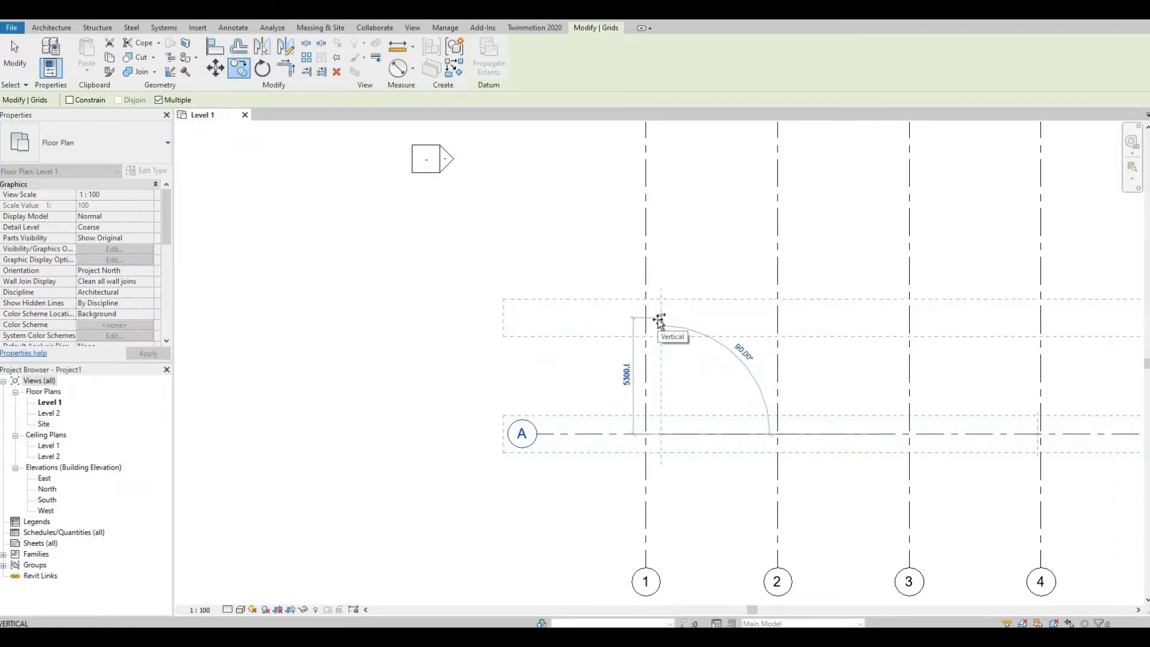
type("600")
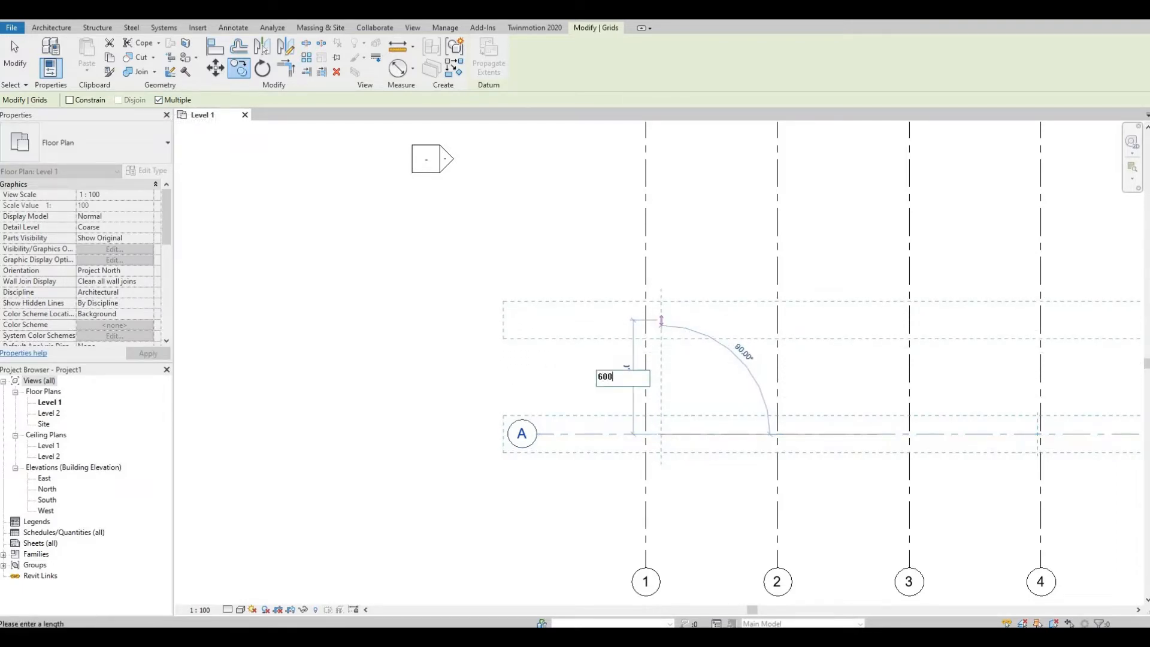
type("0")
key("Return")
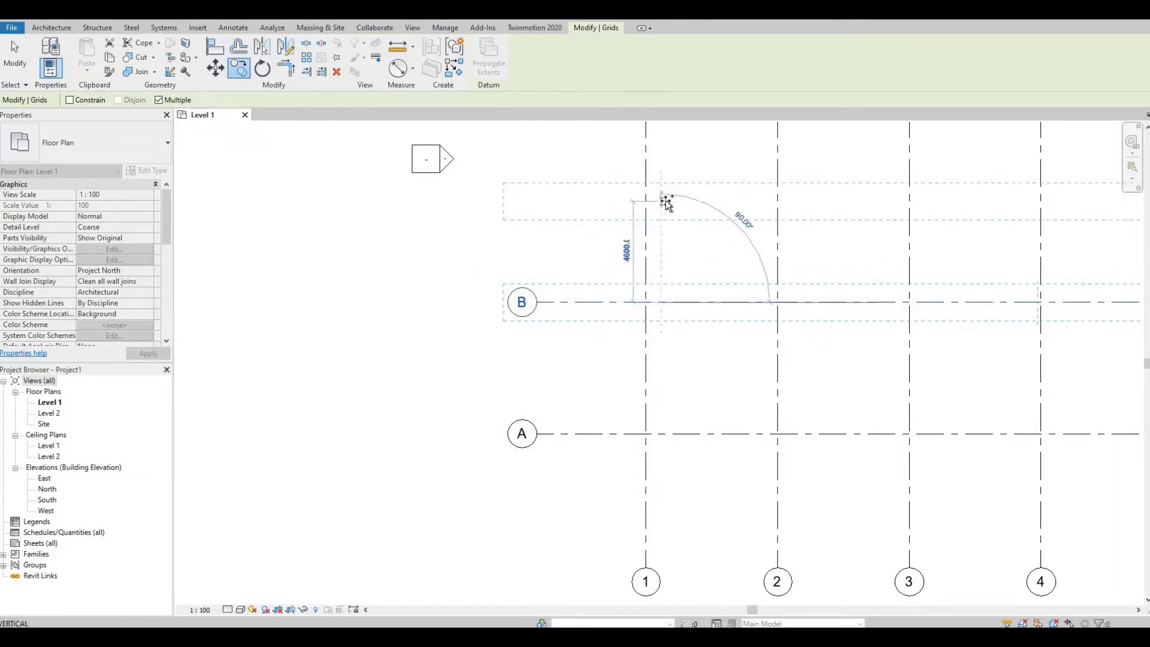
Step: Place two more horizontal grid copies, each 6000 north of the previous one, and end the copying
type("600")
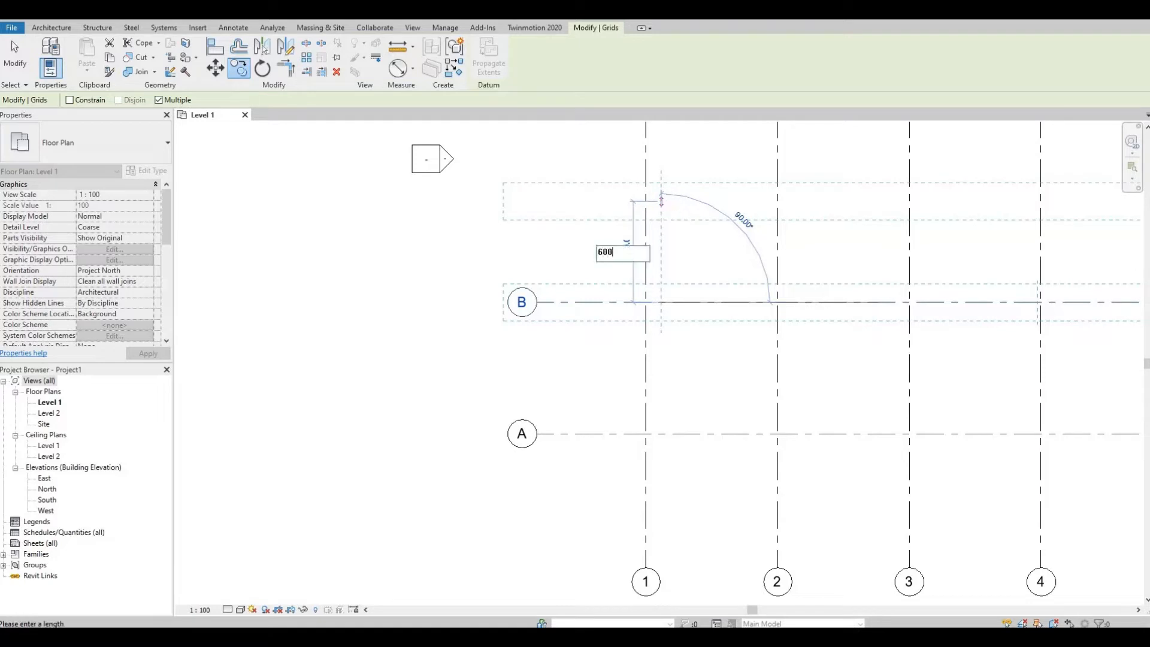
type("0")
key("Return")
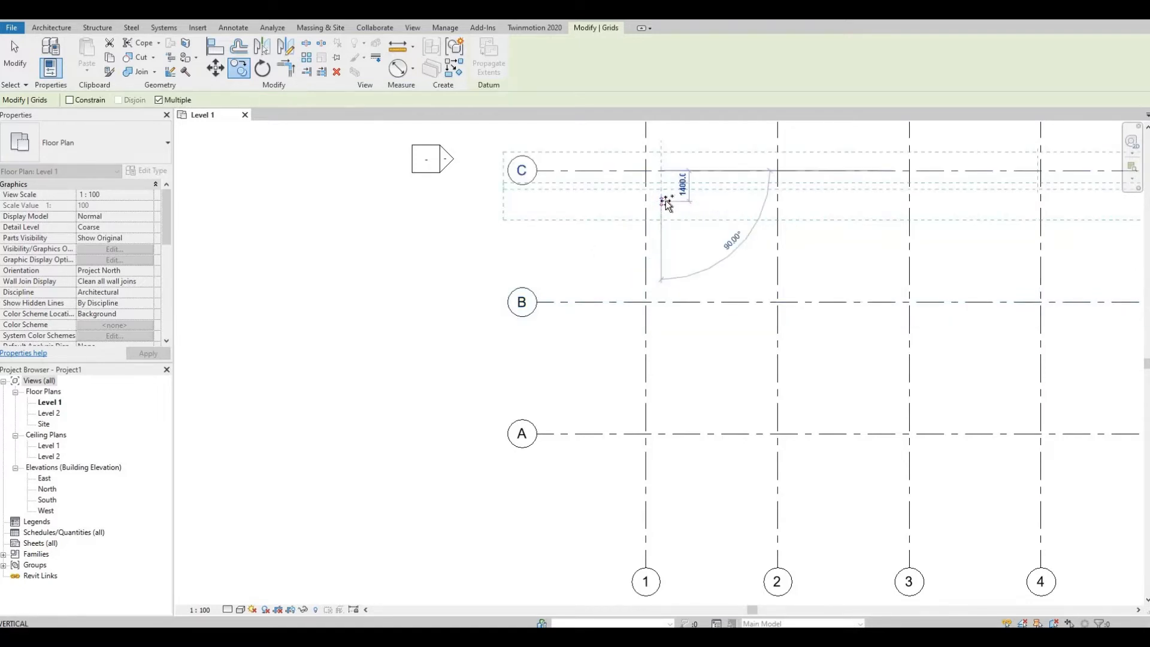
scroll(662, 225, "down", 2)
middle_click_drag(656, 345, 648, 362)
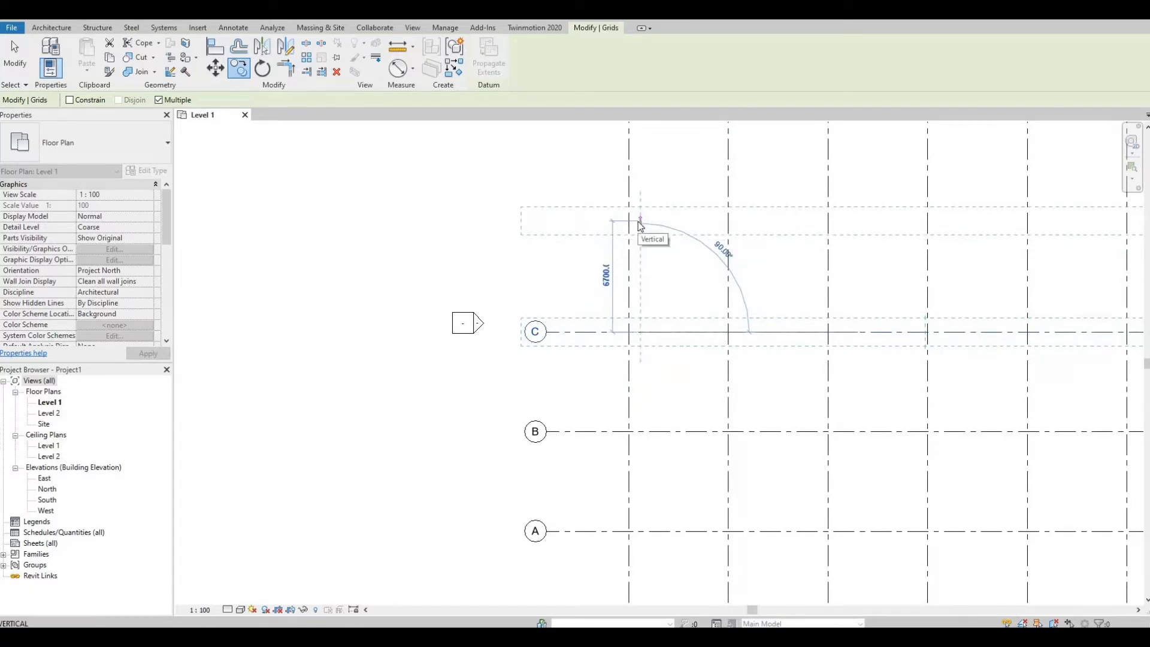
type("600.0")
key("Return")
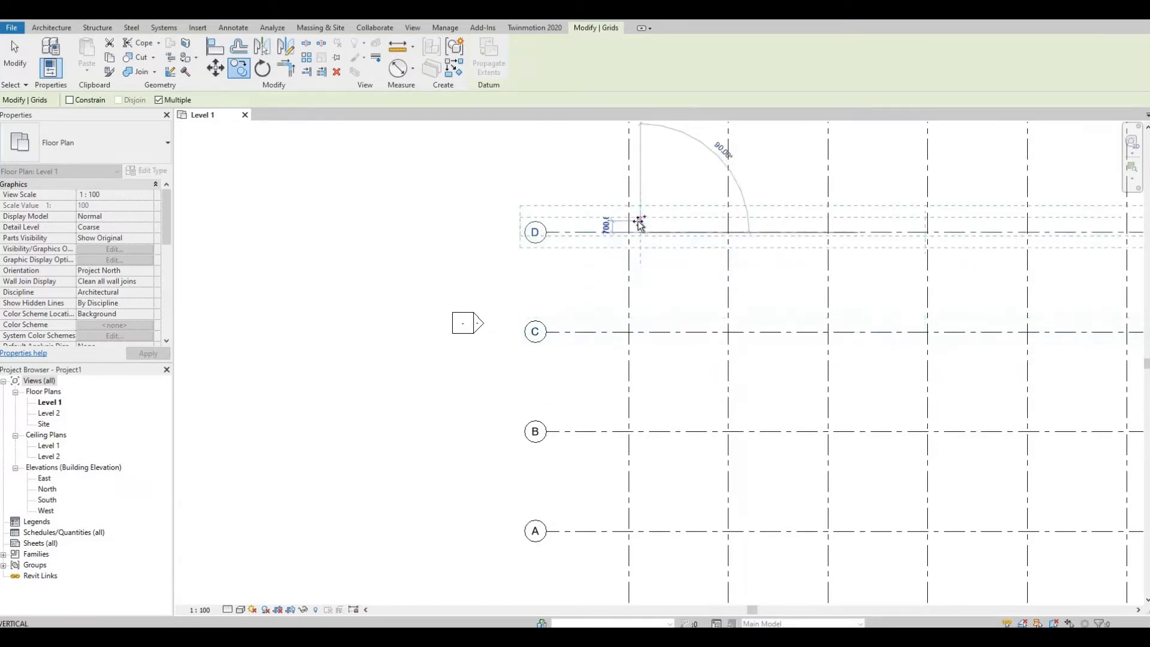
key("Escape")
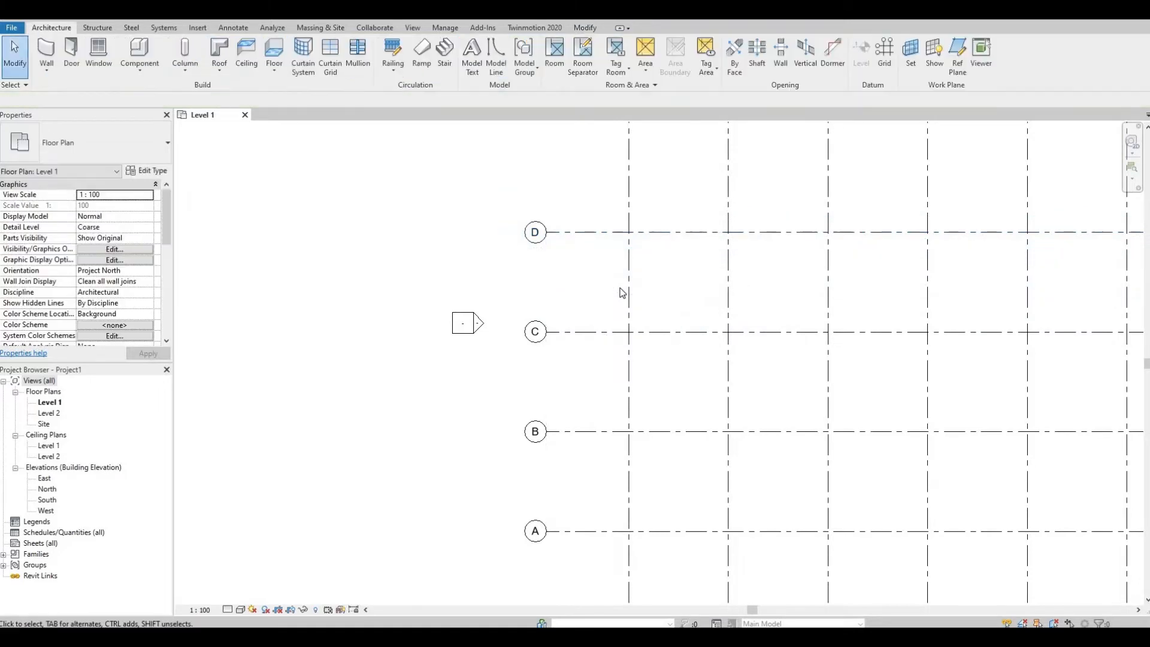
Step: Open the North building elevation view
middle_click_drag(681, 295, 595, 281)
scroll(597, 286, "down", 5)
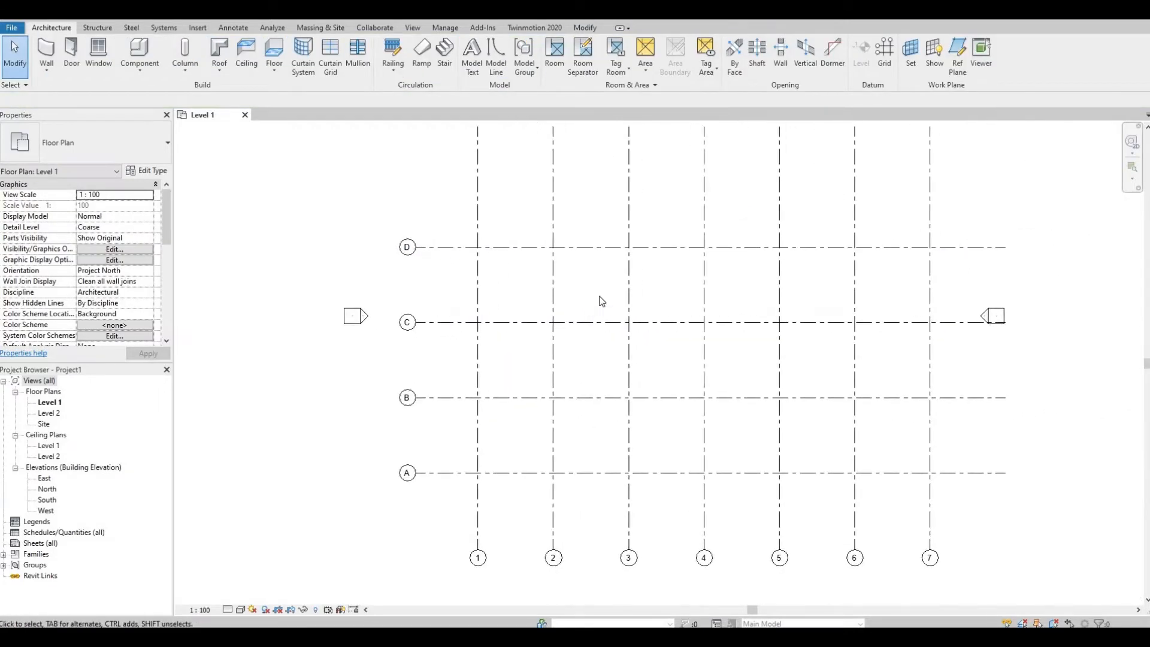
middle_click_drag(618, 329, 614, 390)
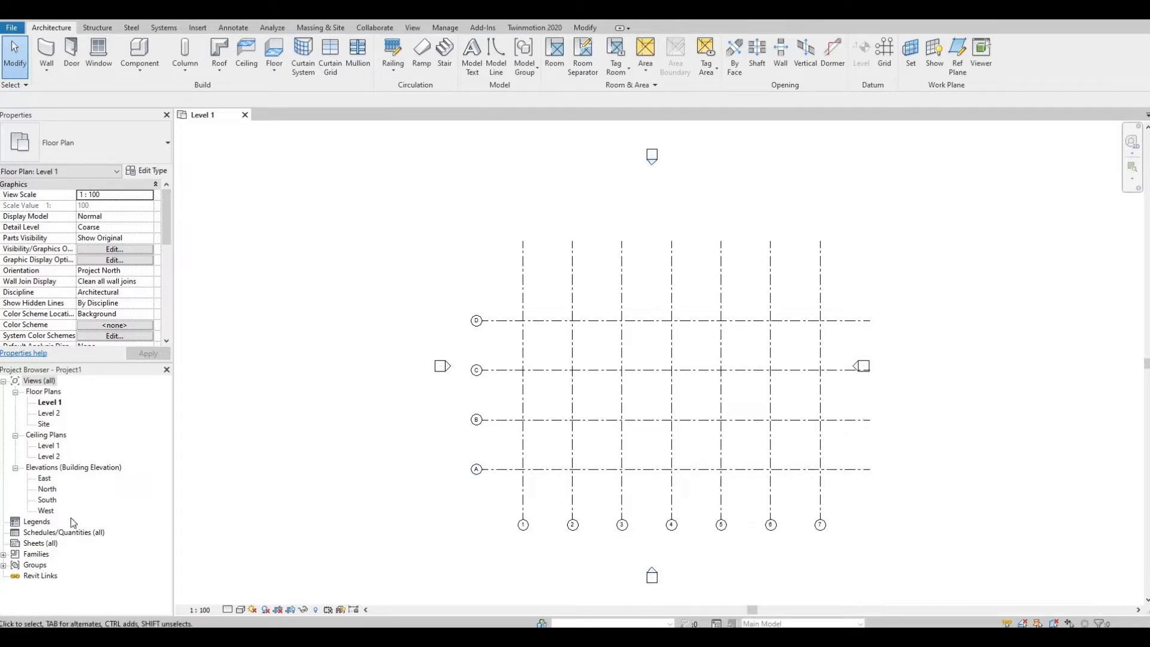
double_click(46, 489)
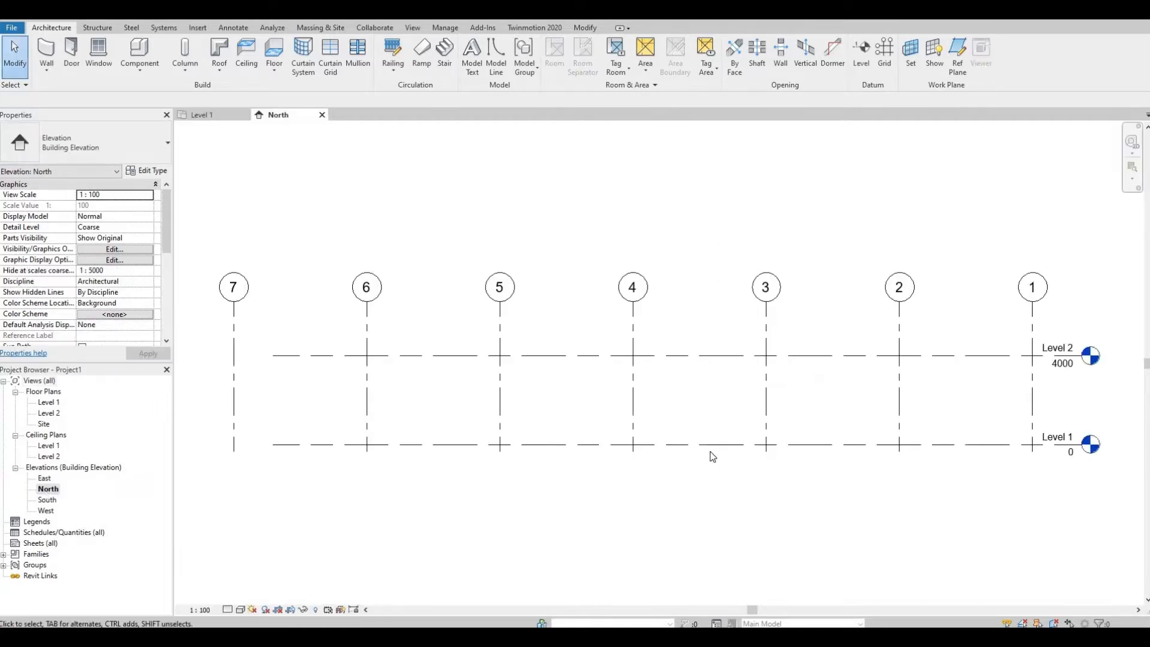
Step: Rename Level 1 as Ground Floor in its level head and accept renaming the corresponding views
scroll(547, 421, "up", 2)
middle_click_drag(547, 419, 374, 396)
scroll(375, 396, "down", 1)
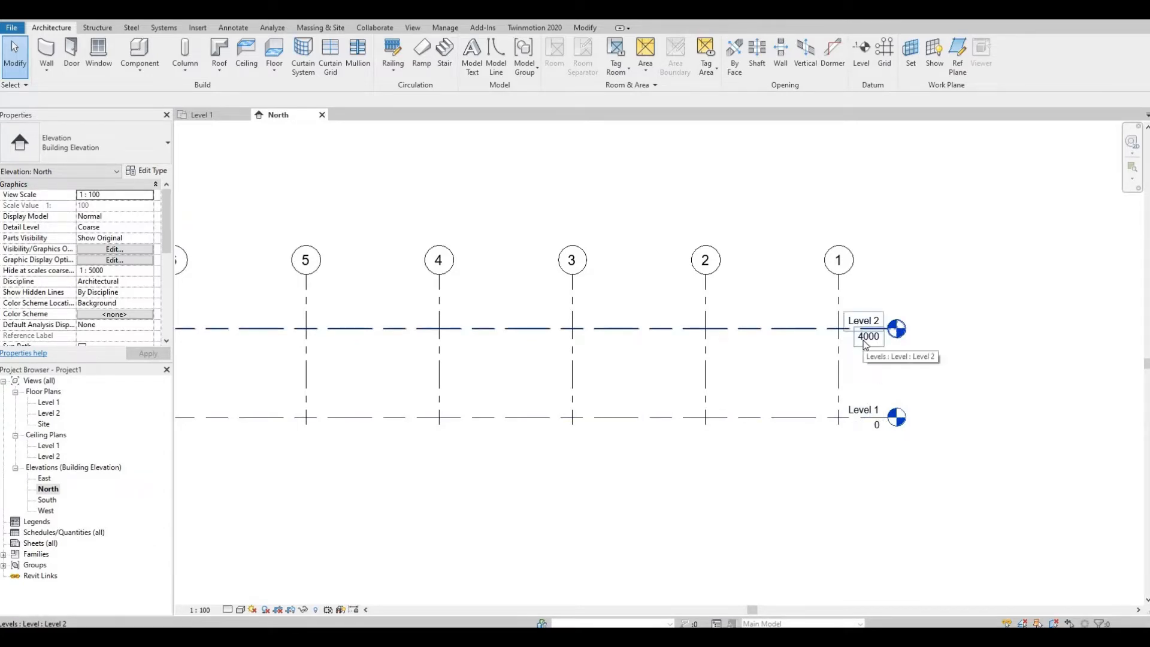
left_click(864, 412)
left_click(864, 411)
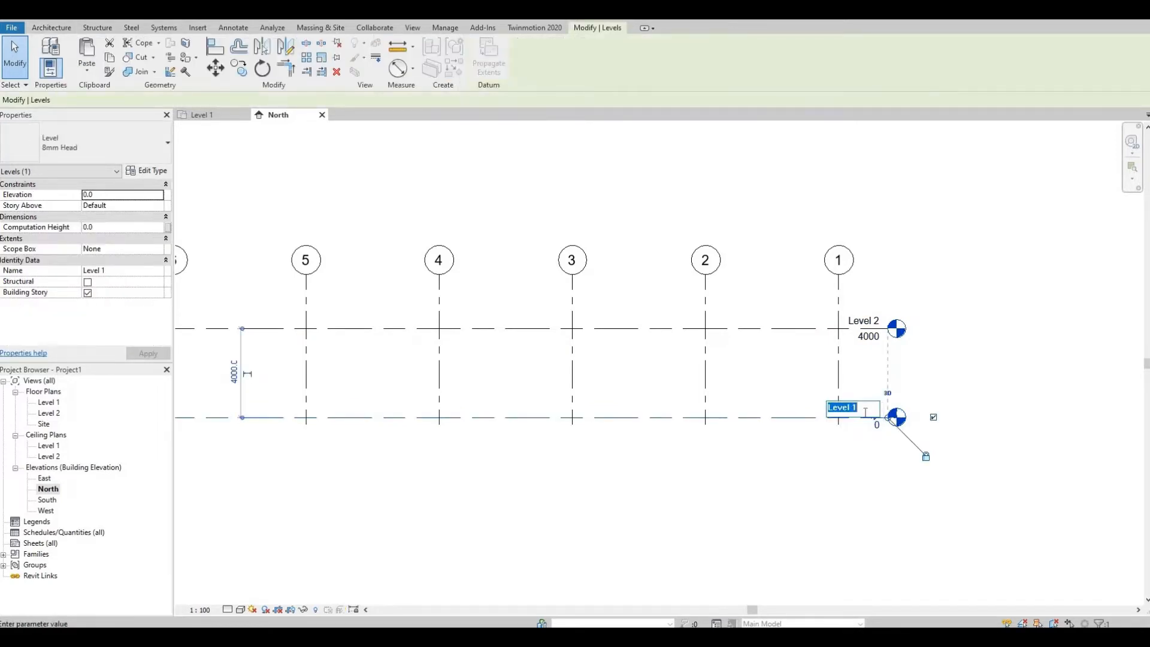
type("Ground Floor")
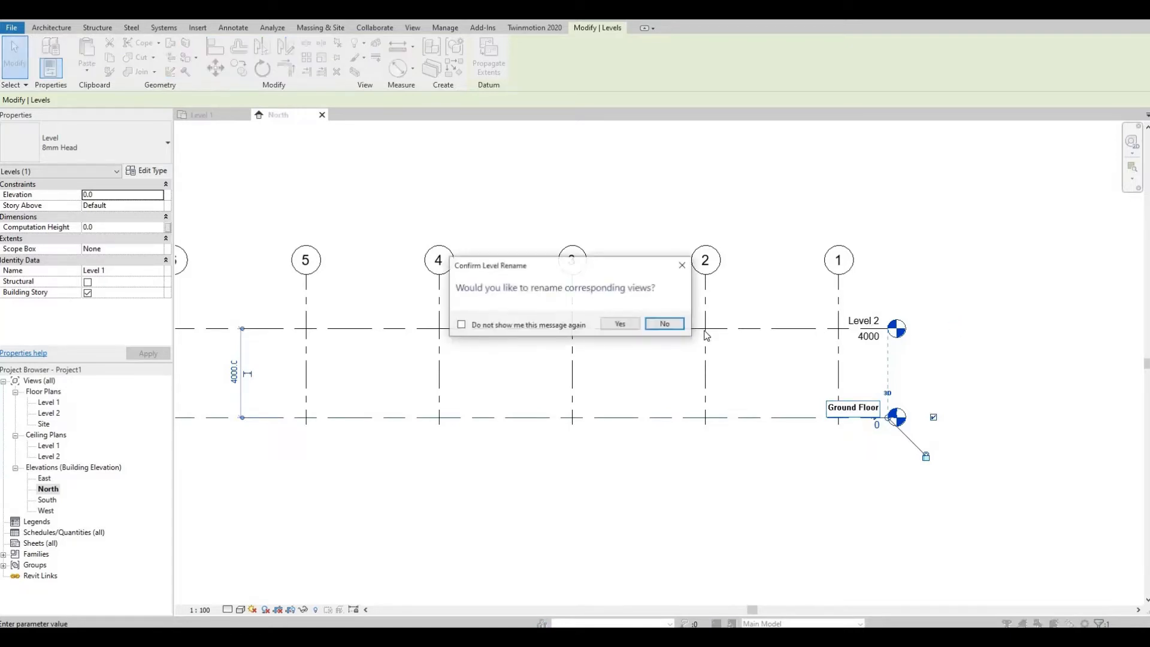
key("Return")
key("Left")
key("Return")
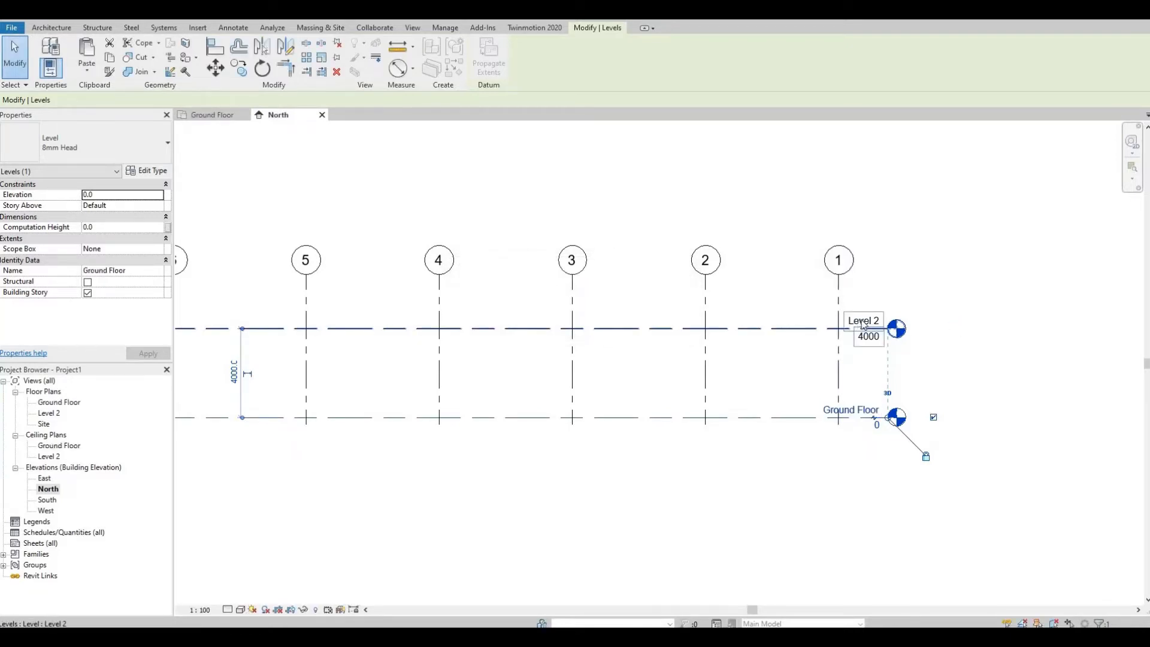
Step: Rename Level 2 as Second Floor and accept renaming the corresponding views
left_click(863, 322)
left_click(862, 320)
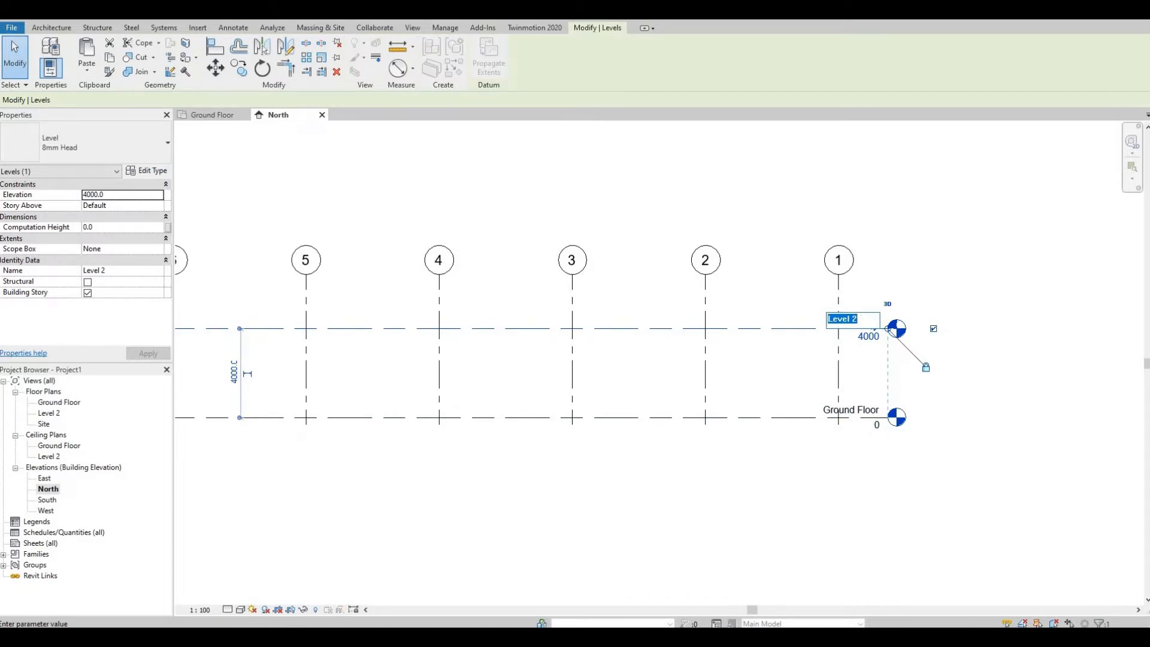
type("Se")
type("cond Flooer")
key("BackSpace")
key("BackSpace")
type("r")
key("Return")
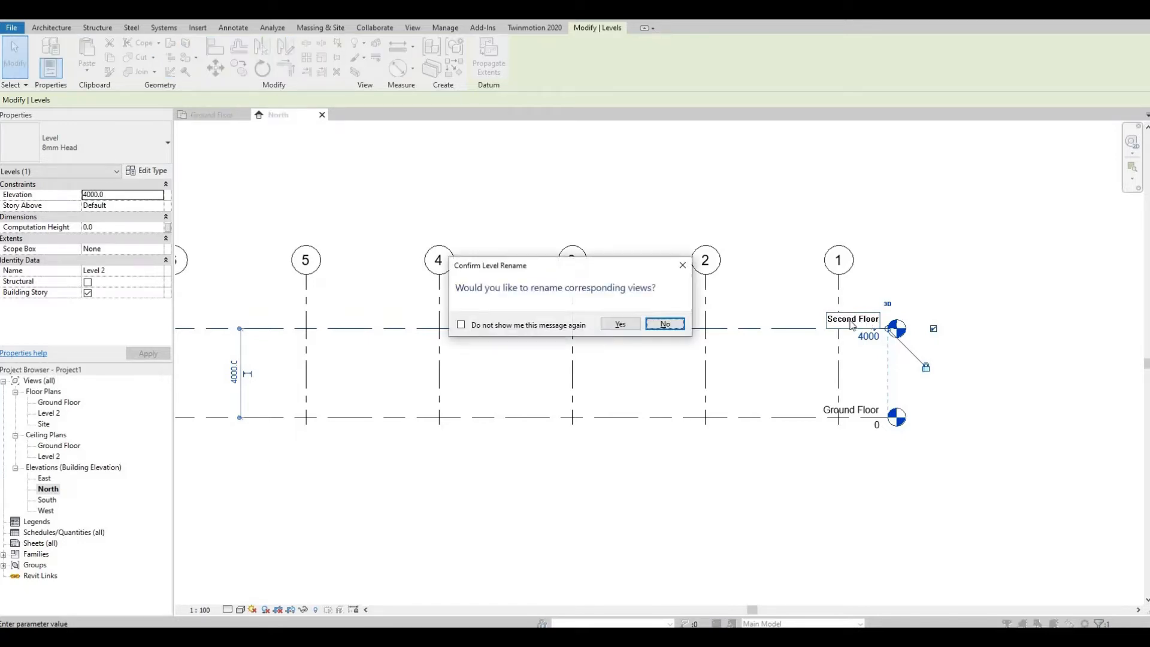
left_click(620, 324)
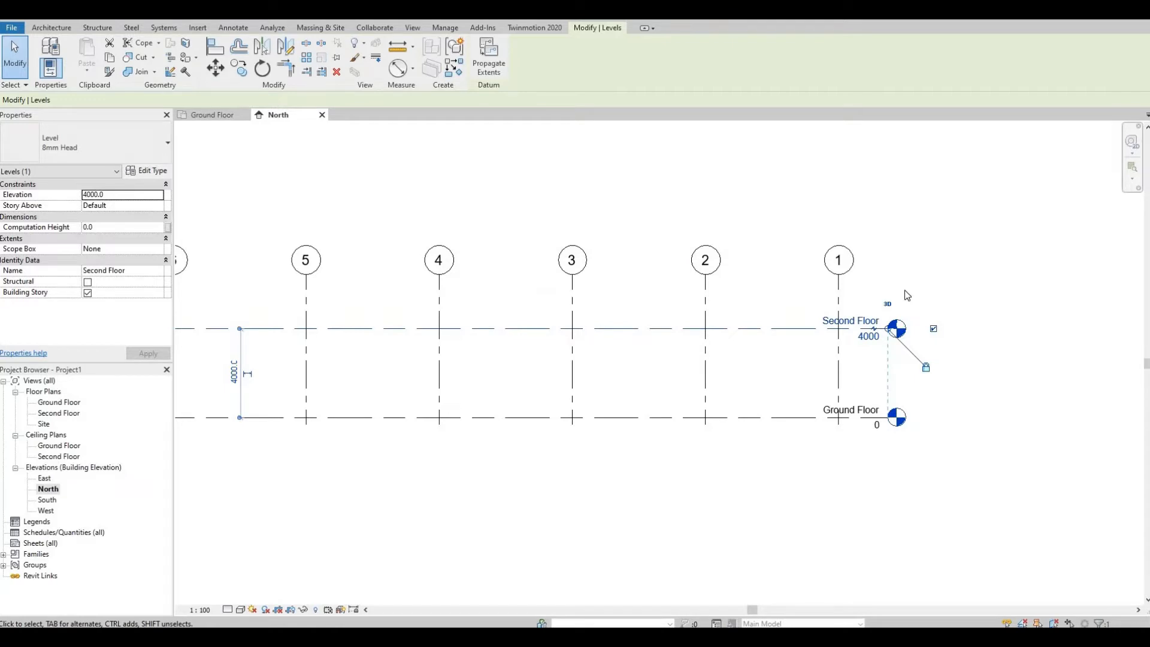
Step: Extend the head ends of both level lines farther beyond grid 1 and raise the grid bubbles well above Second Floor
scroll(907, 294, "down", 1)
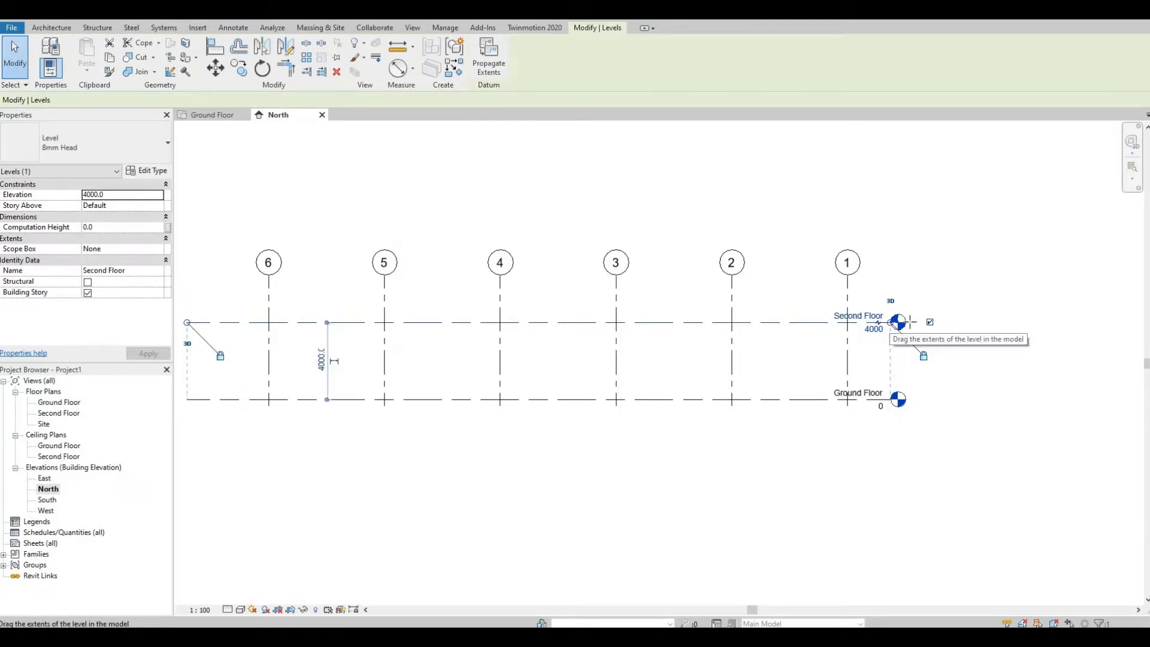
left_click_drag(891, 324, 966, 322)
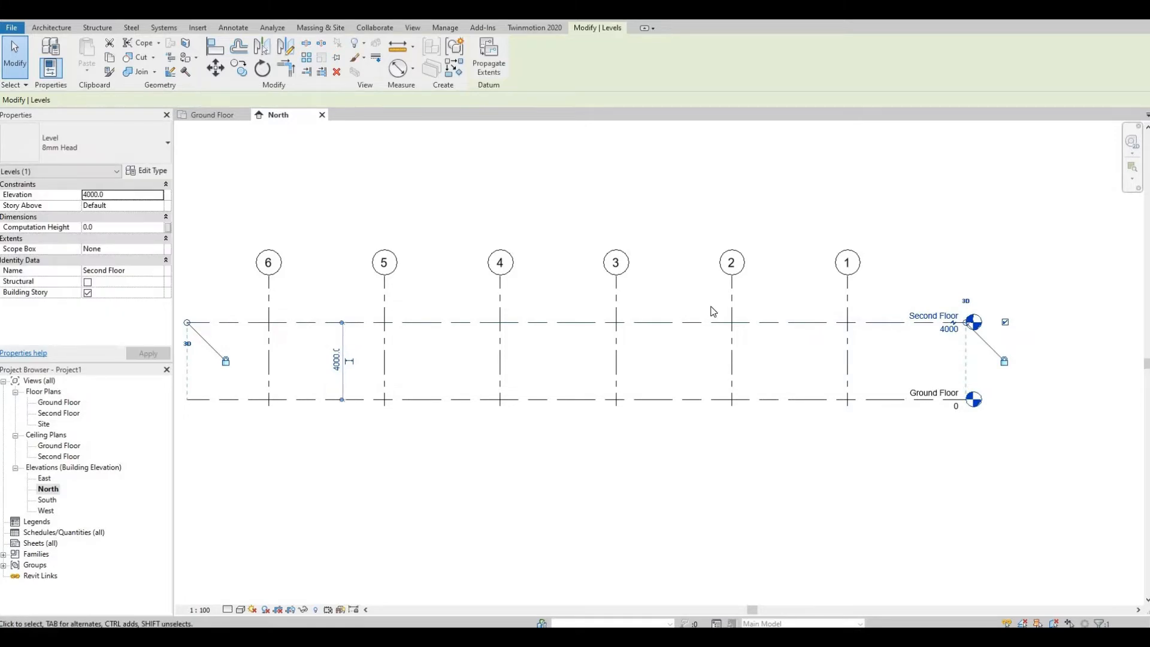
scroll(713, 311, "down", 2)
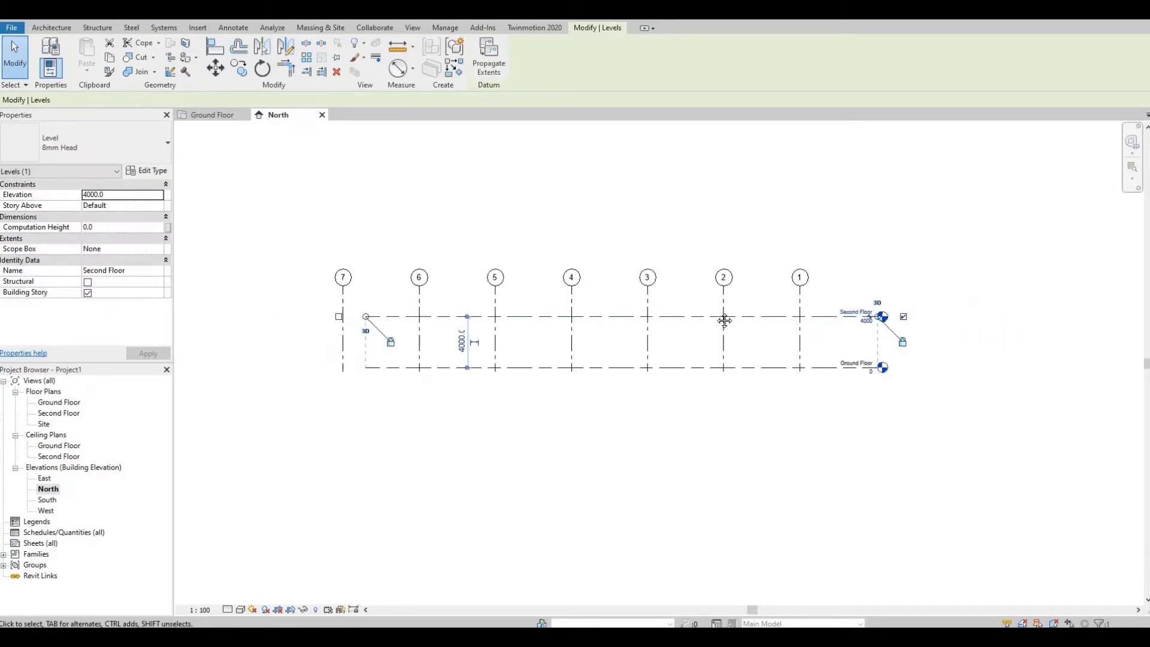
left_click(650, 293)
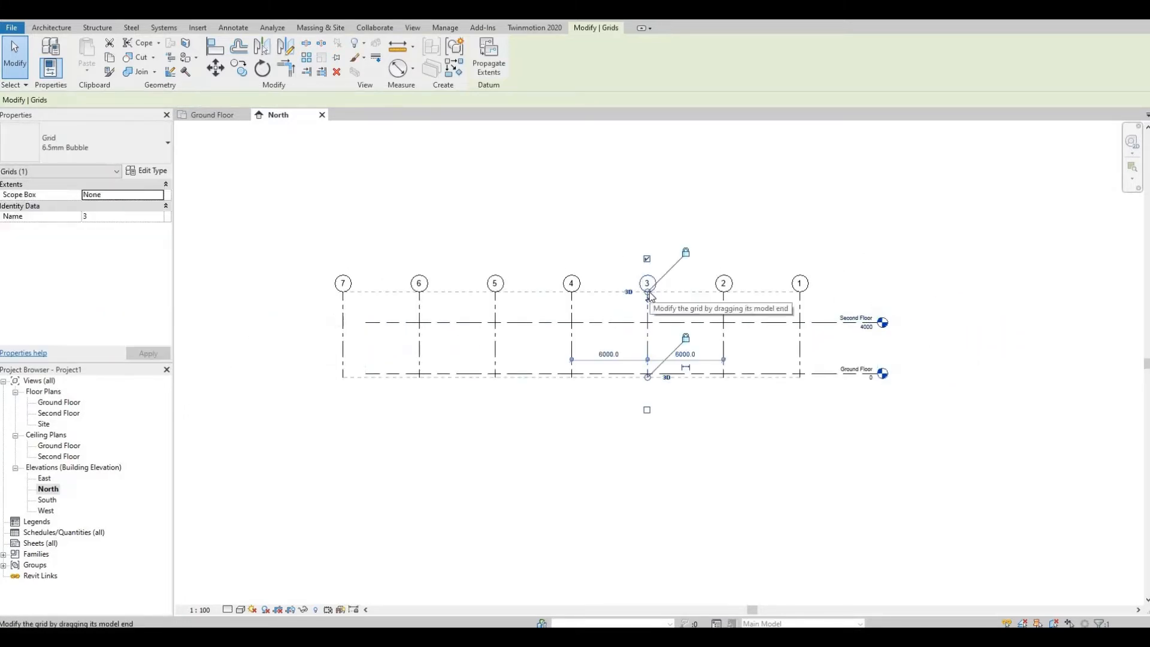
left_click_drag(649, 293, 666, 215)
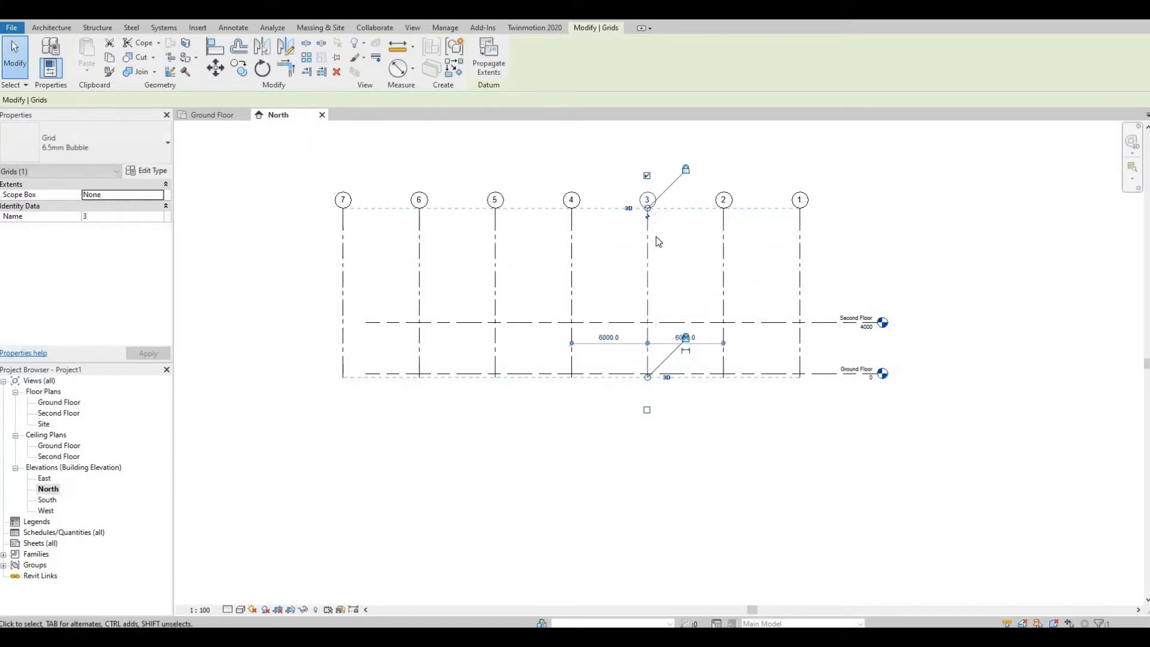
left_click(636, 309)
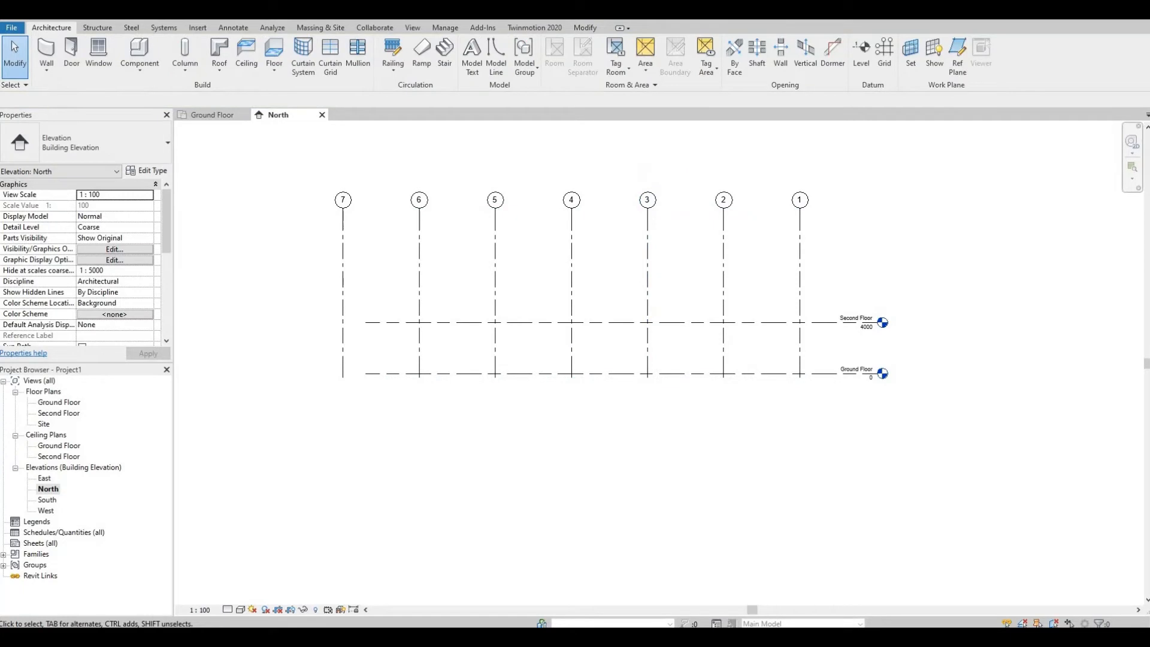
Step: Copy the Second Floor level 4000 upward and end the copying
left_click(885, 60)
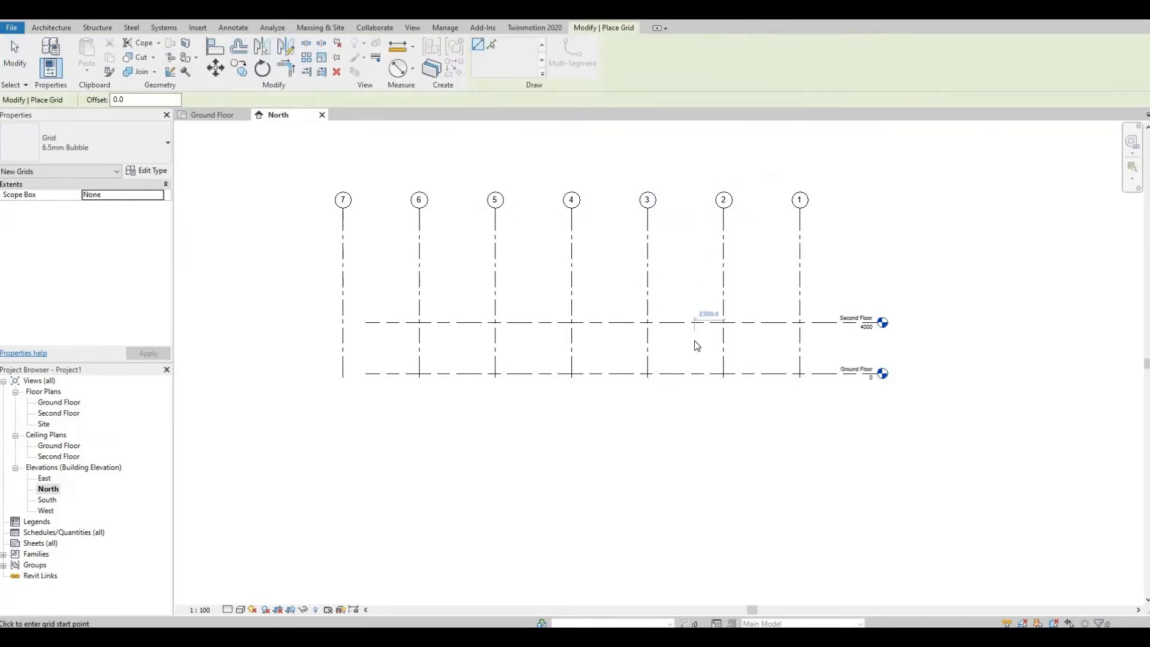
key("Escape")
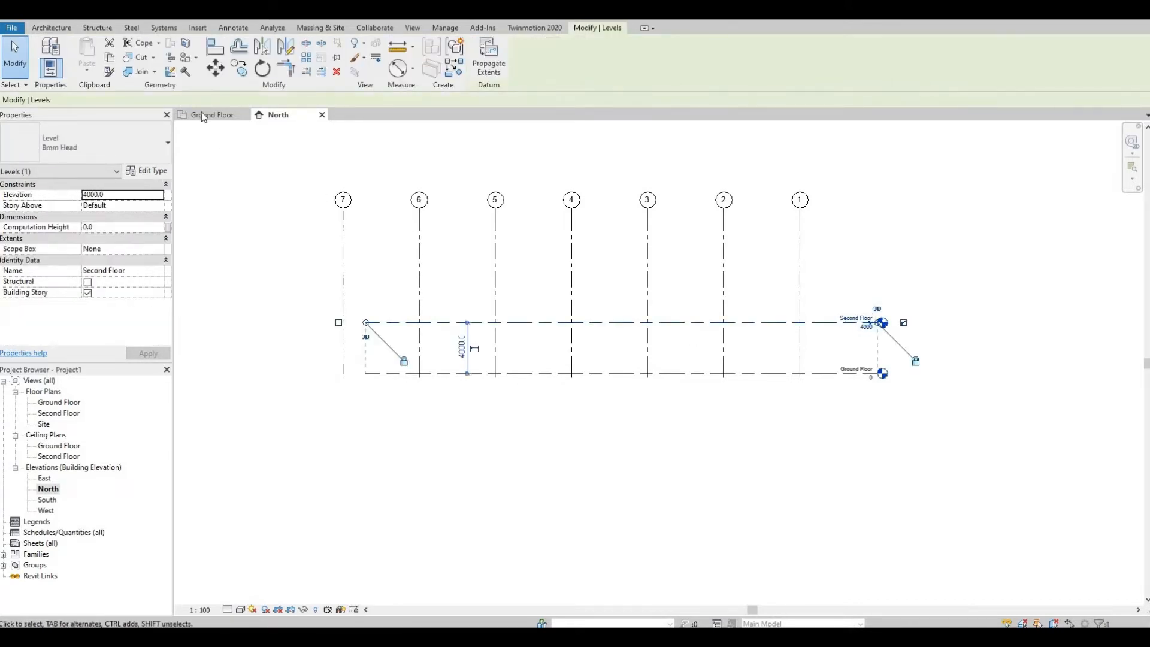
left_click(239, 67)
left_click(627, 323)
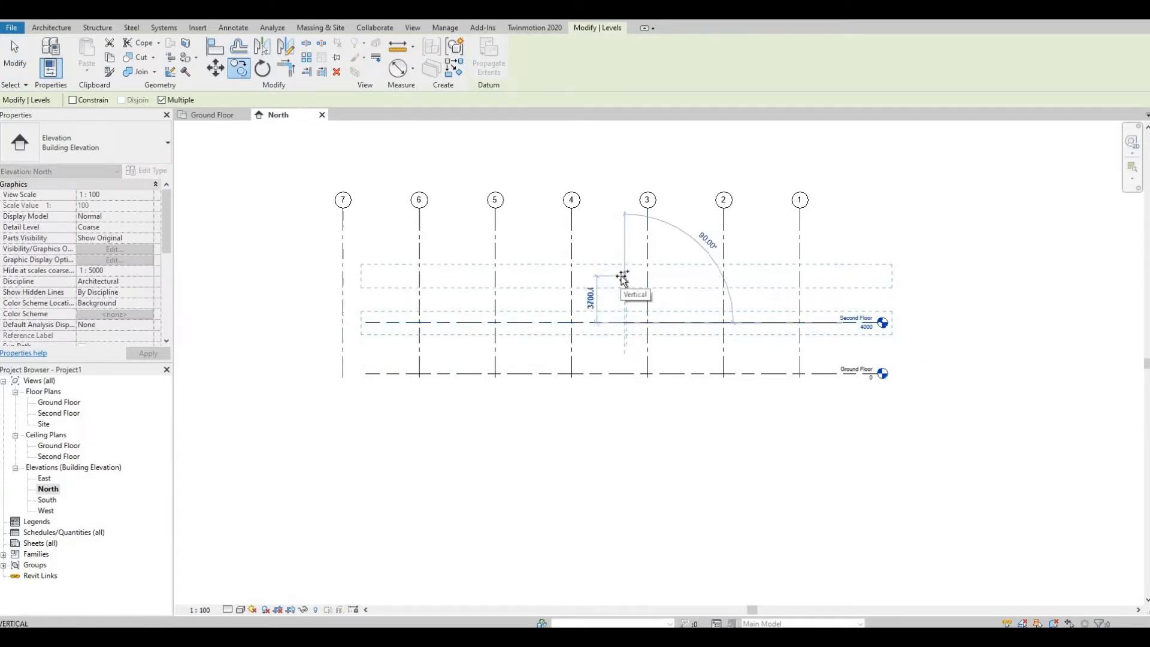
type("4000")
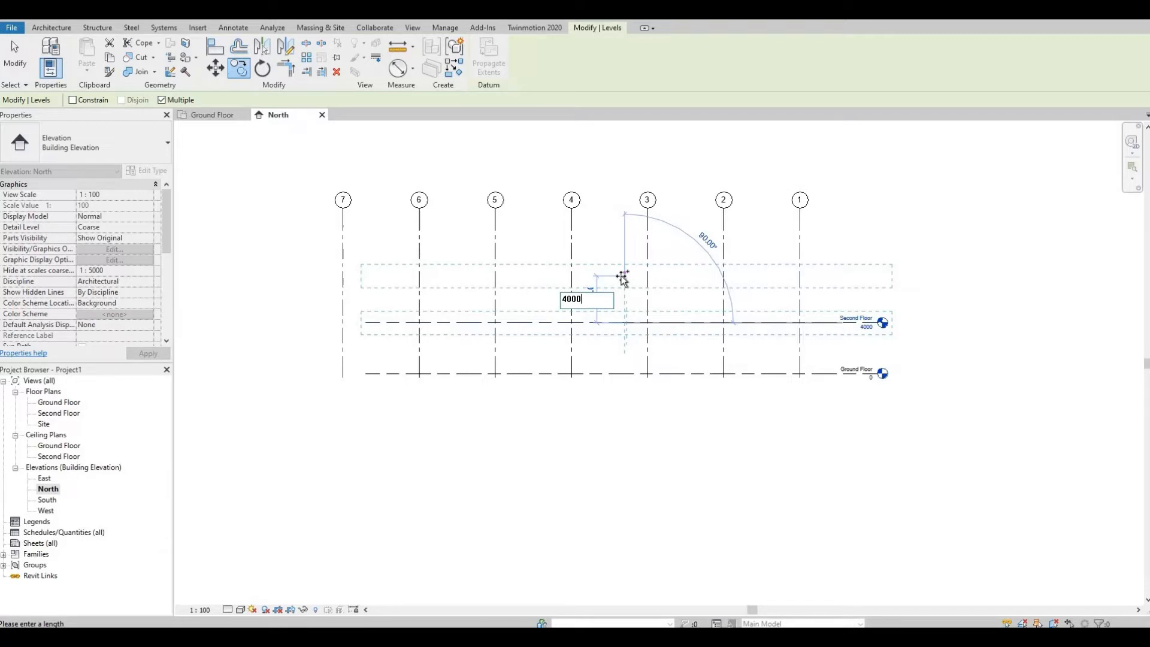
key("Return")
scroll(904, 308, "up", 1)
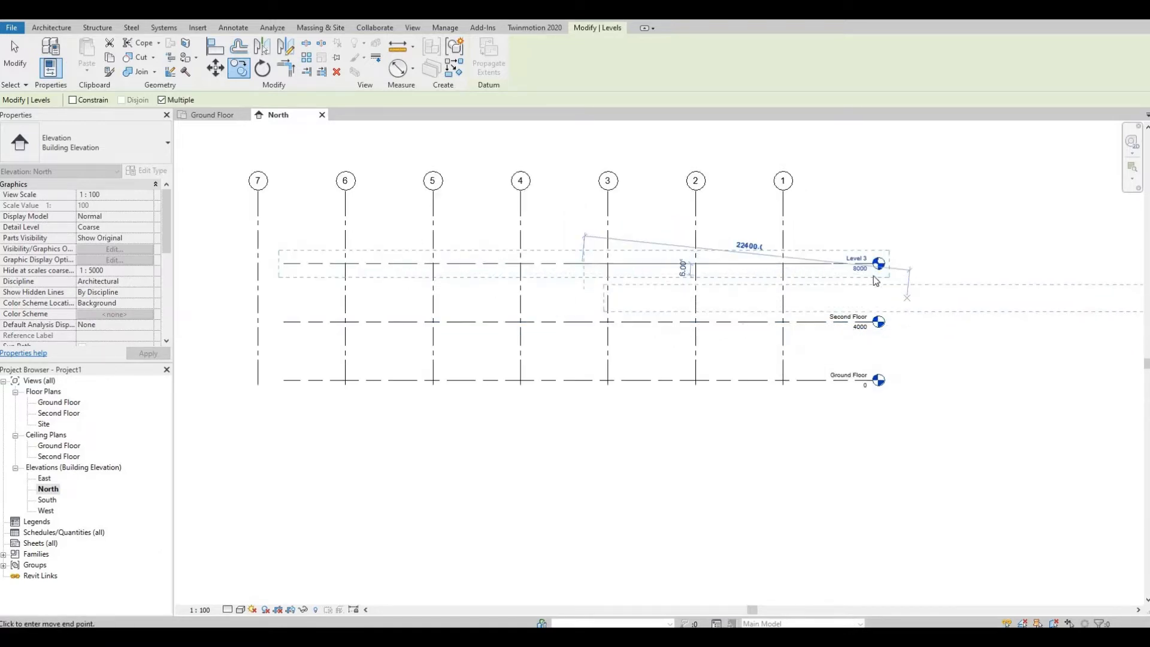
key("Escape")
Step: Rename the new uppermost level as Roof
scroll(847, 256, "up", 1)
left_click(851, 256)
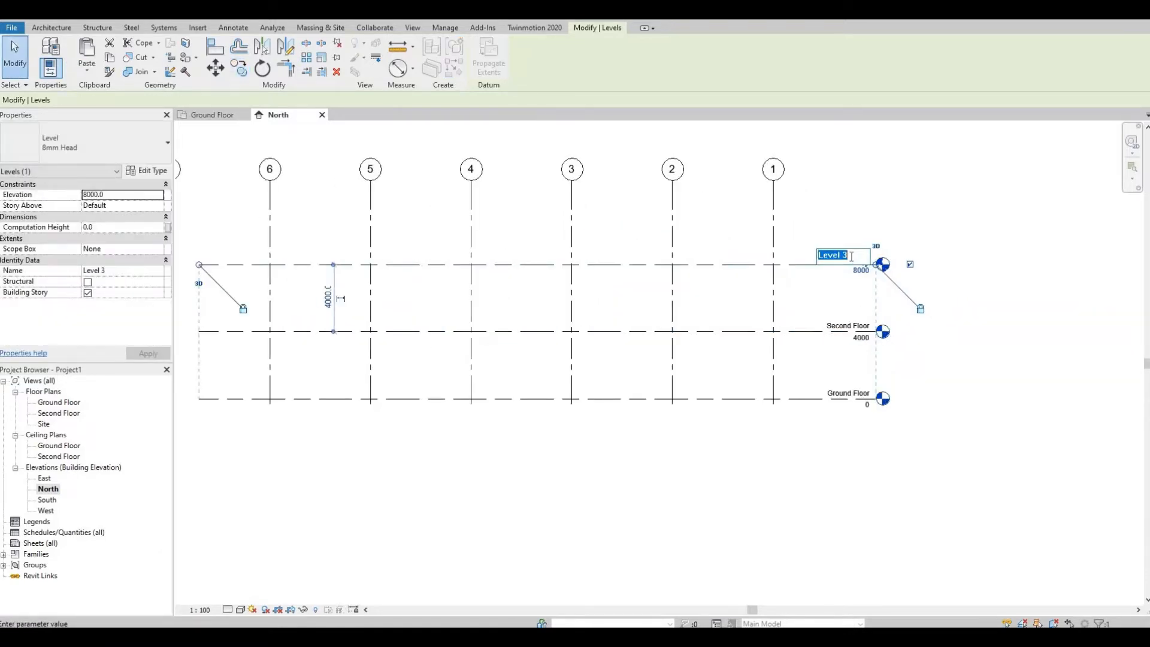
type("Roof")
key("Return")
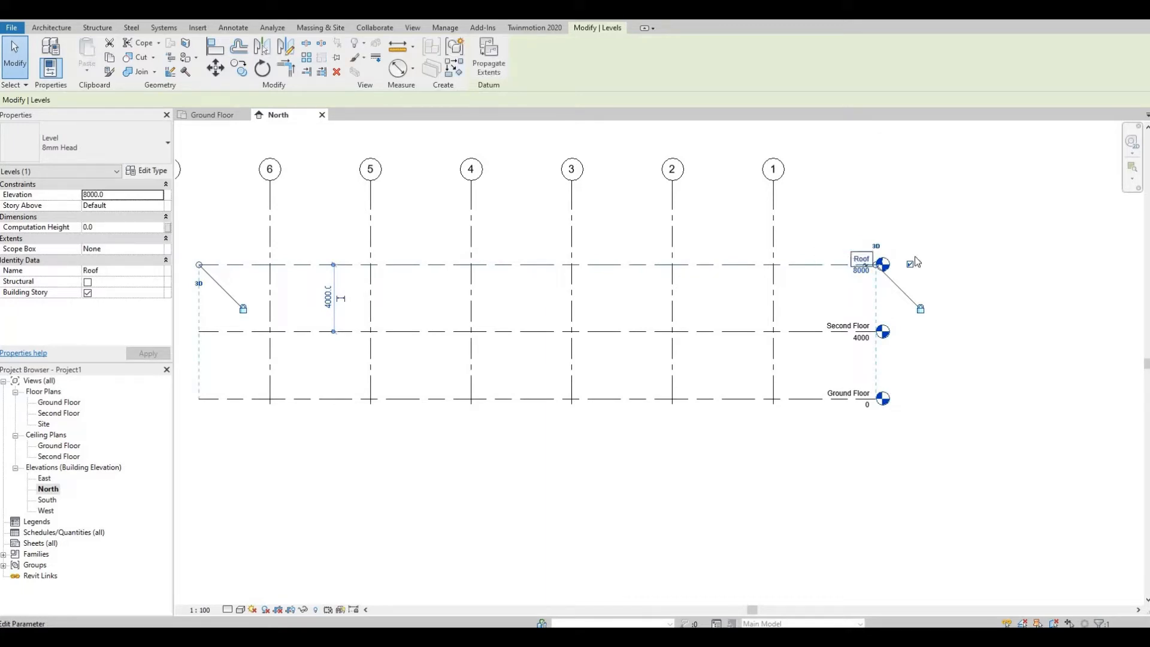
Step: Extend the headless ends of all three level lines well beyond grid 7 and clear the selection
scroll(673, 311, "down", 1)
middle_click_drag(681, 315, 782, 320)
middle_click_drag(364, 274, 702, 318)
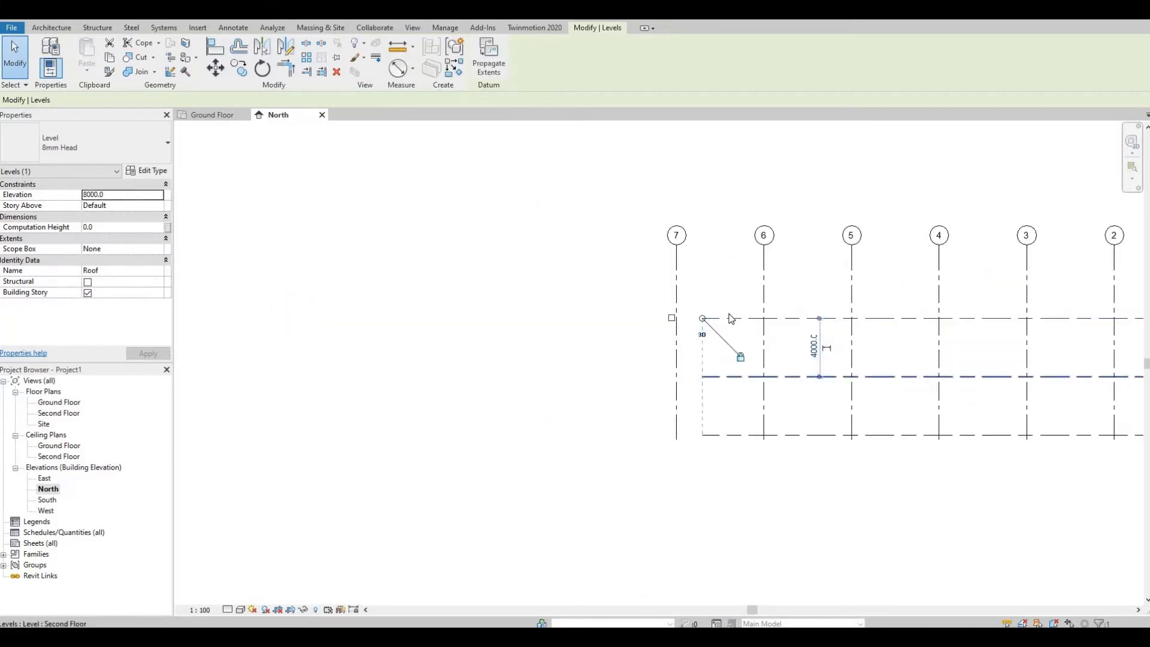
left_click_drag(702, 318, 511, 304)
middle_click_drag(578, 375, 229, 310)
scroll(229, 310, "down", 2)
key("Escape")
middle_click_drag(639, 339, 655, 350)
scroll(655, 350, "up", 1)
scroll(322, 282, "down", 1)
middle_click_drag(321, 283, 383, 303)
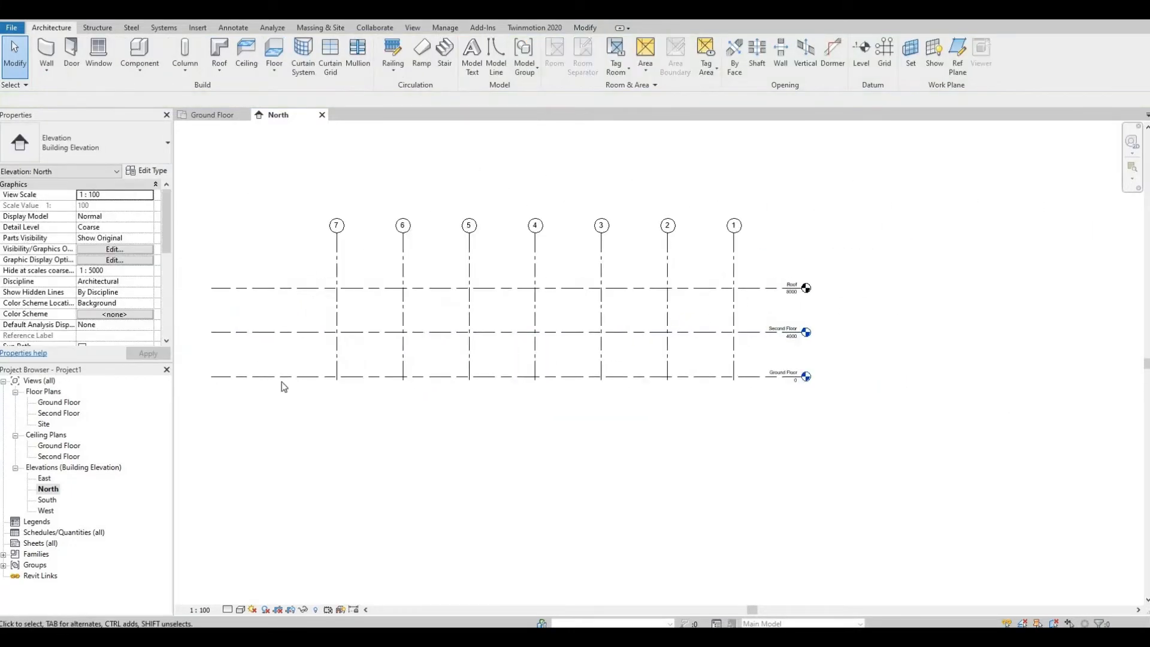
Step: Open the Ground Floor floor plan view
middle_click_drag(529, 317, 598, 356)
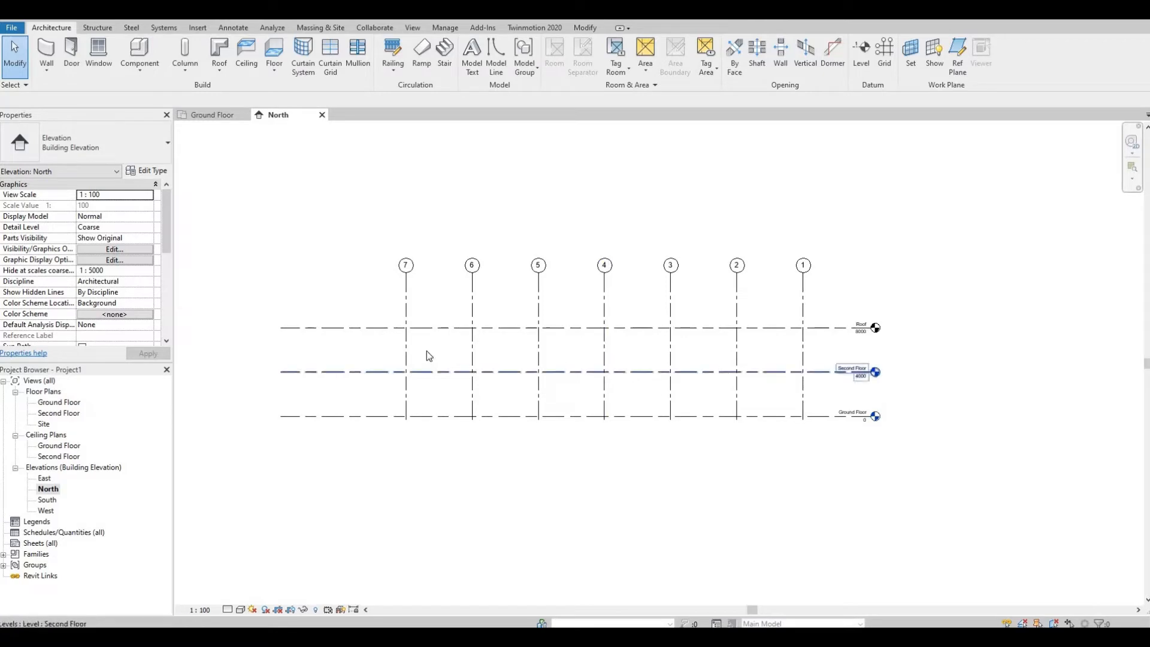
left_click(59, 405)
double_click(60, 411)
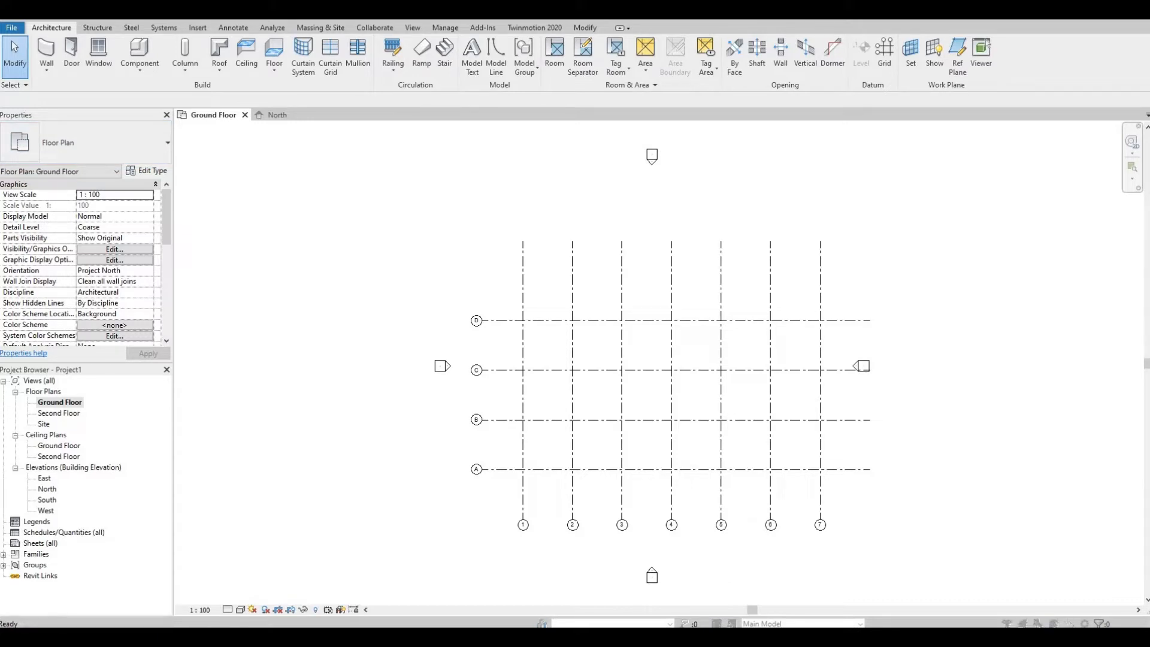
Step: Start saving the project in the Revit Files folder with the file name Strip Plaza
key("ctrl+s")
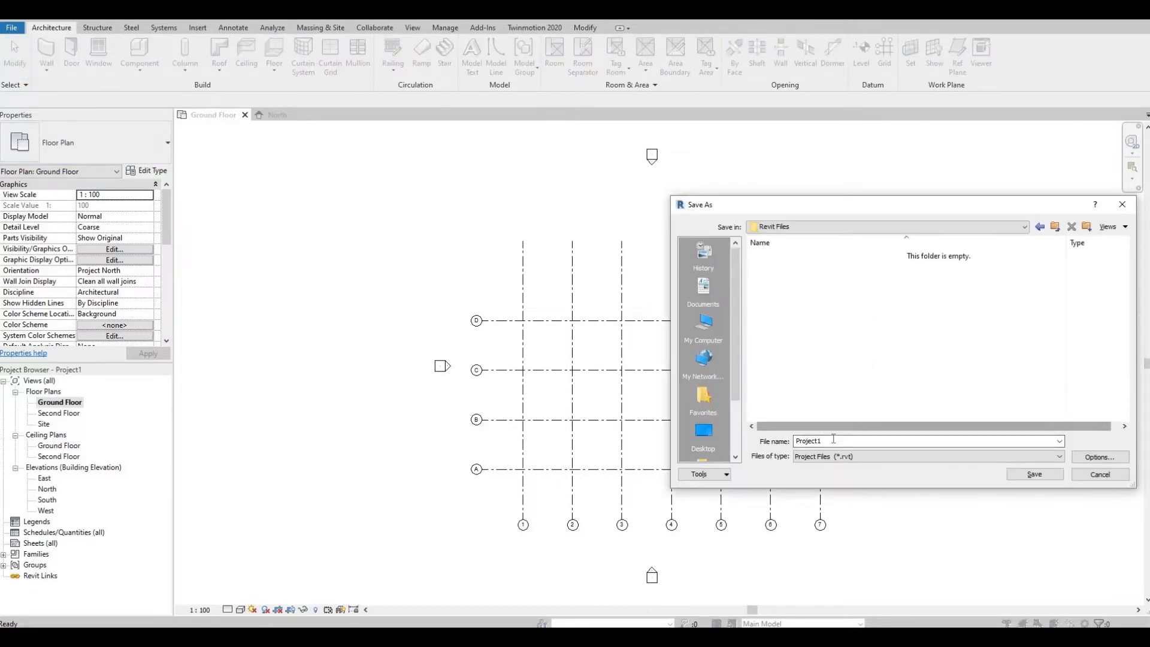
left_click(849, 442)
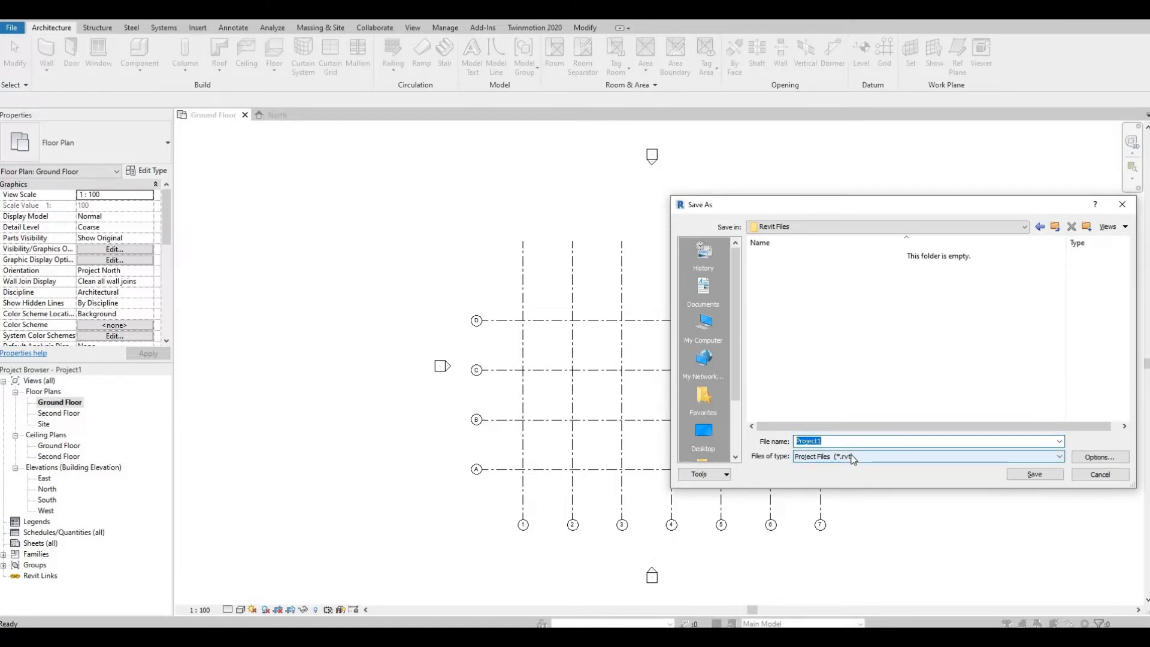
type("Ster")
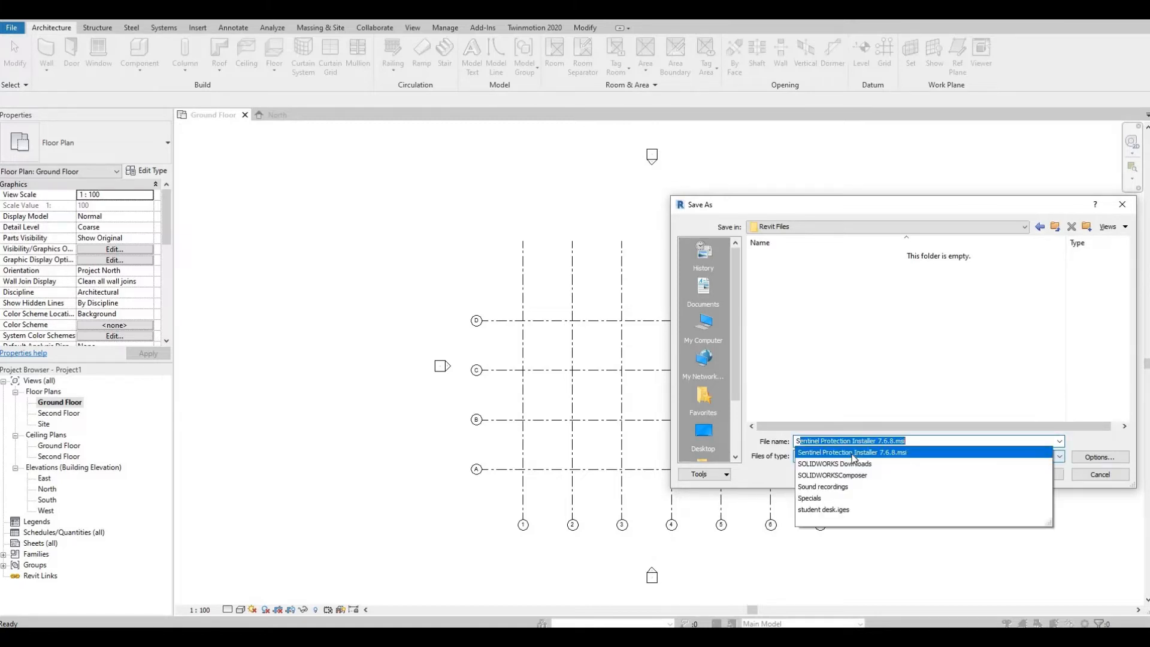
key("BackSpace")
key("BackSpace")
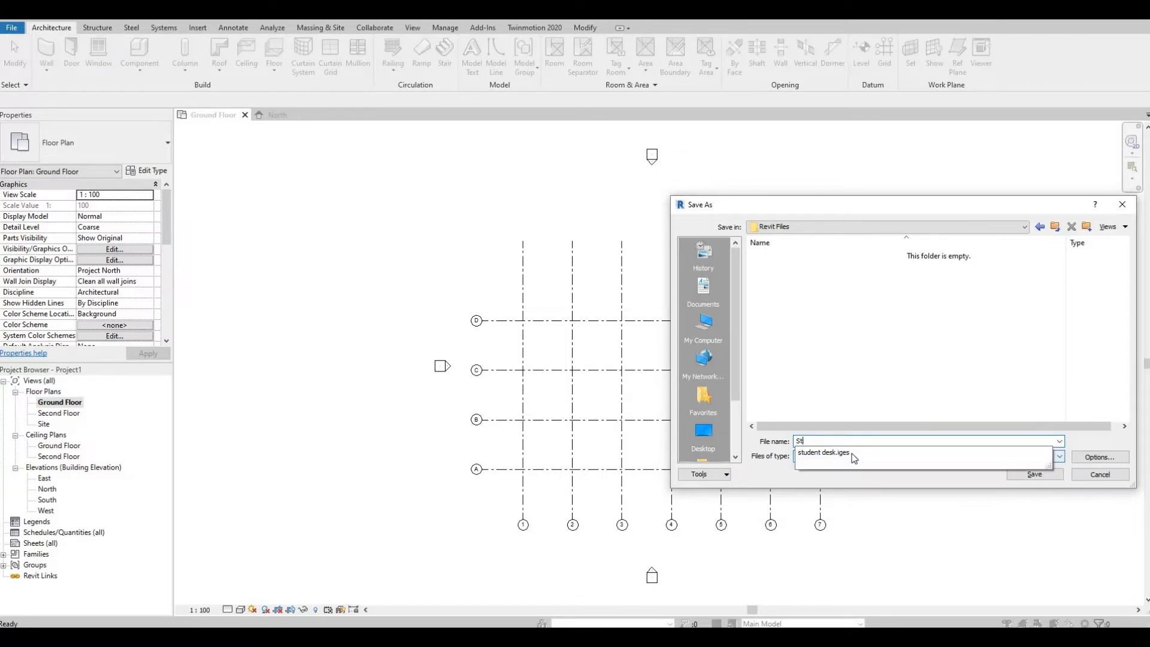
type("ip Plaza")
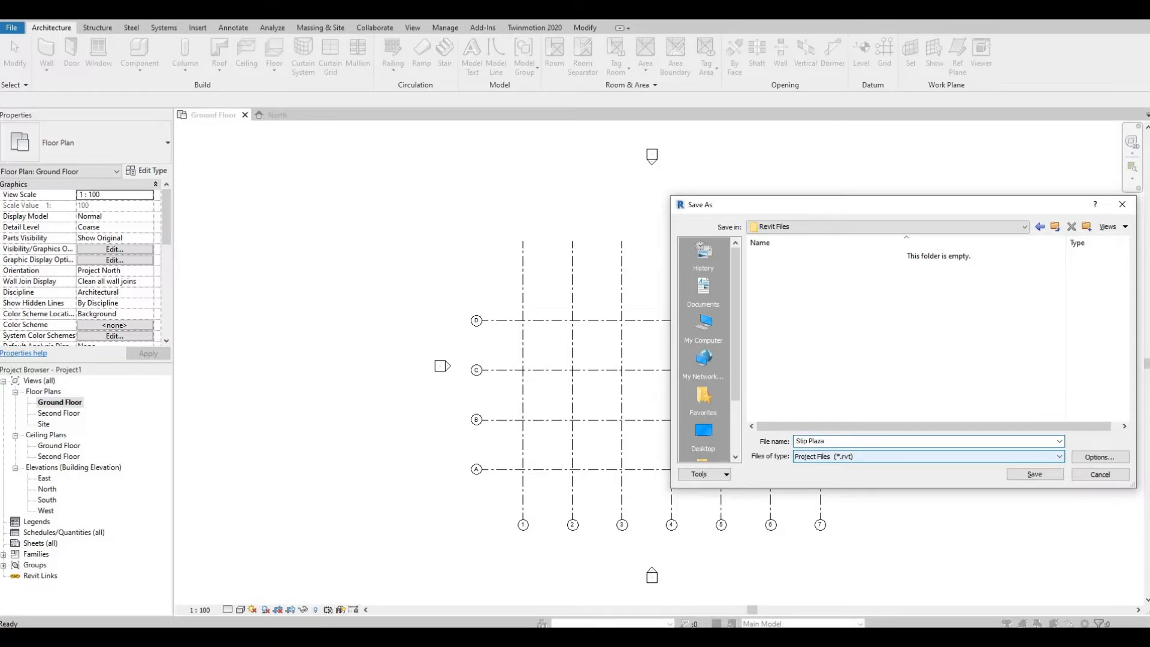
type("r")
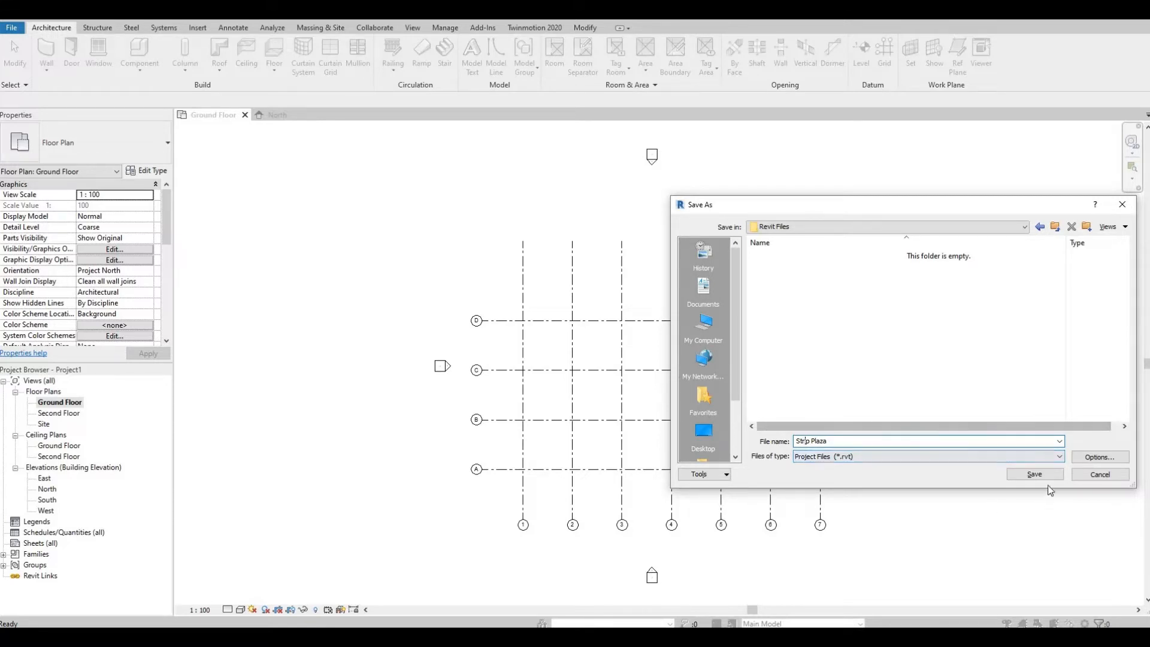
Step: Set the maximum number of backups to 5 in the save options and save the project
left_click(1099, 457)
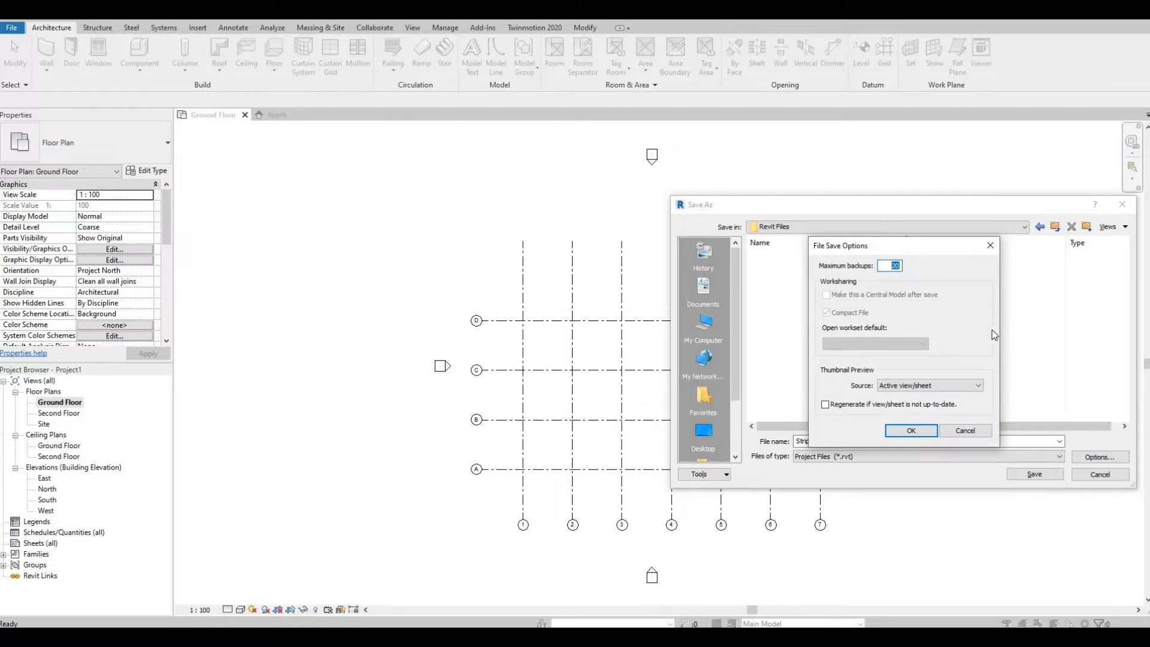
type("5")
left_click(913, 430)
left_click(1036, 474)
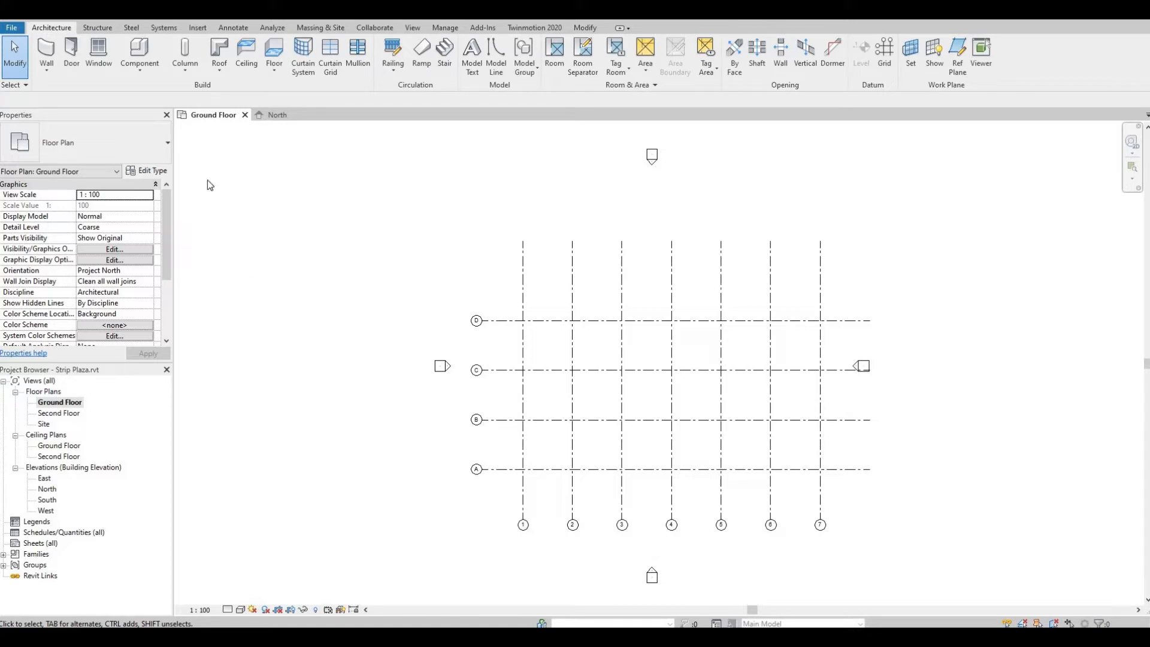
Step: Start placing an architectural wall with the basic wall type Generic - 300mm
left_click(48, 55)
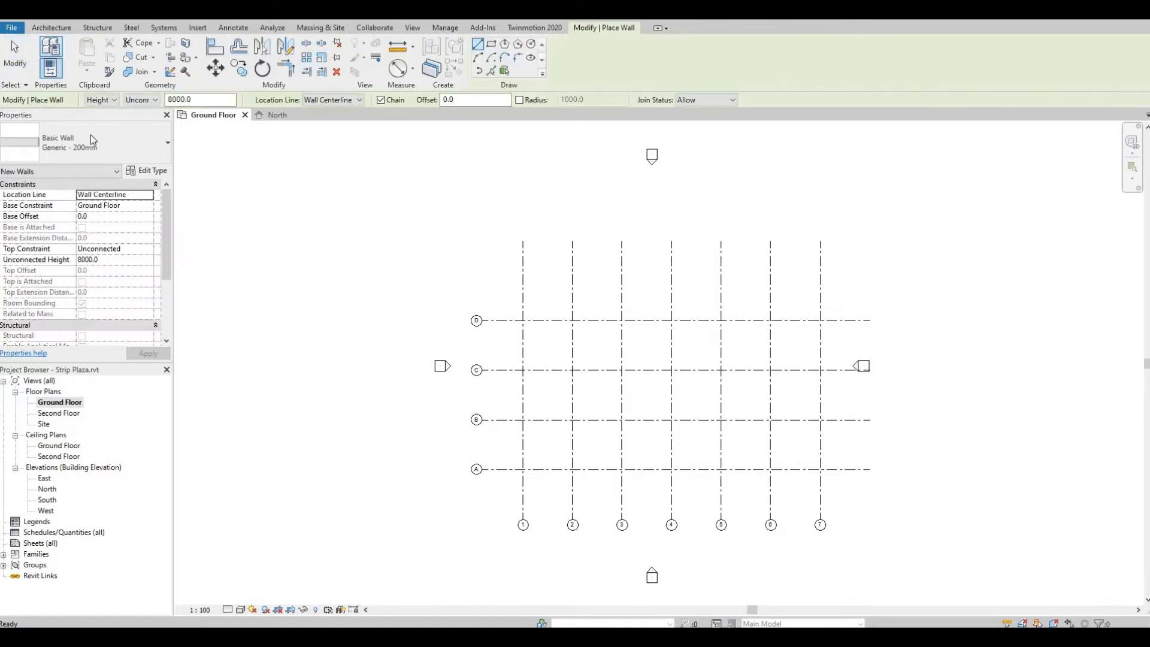
left_click(125, 149)
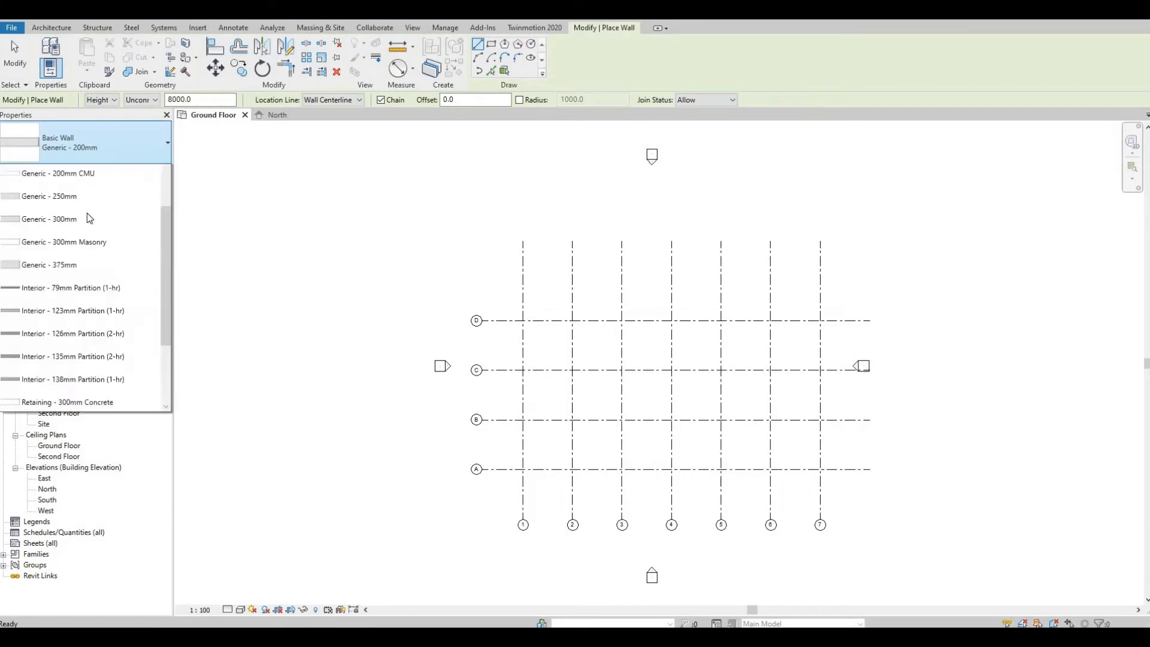
scroll(102, 278, "up", 1)
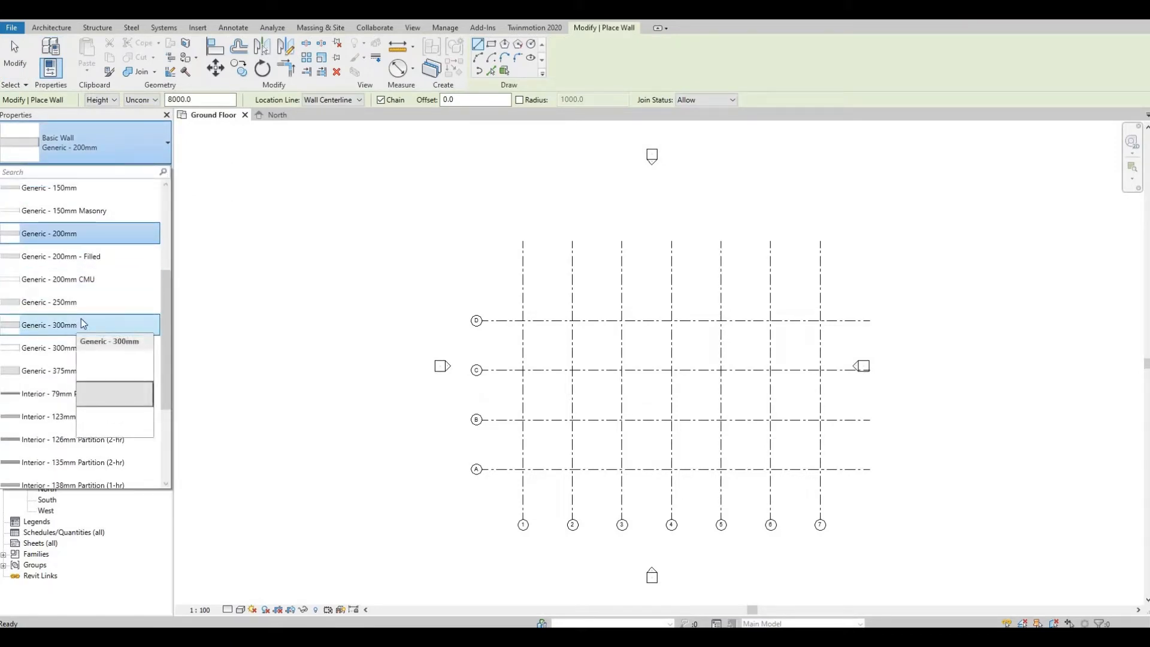
left_click(79, 324)
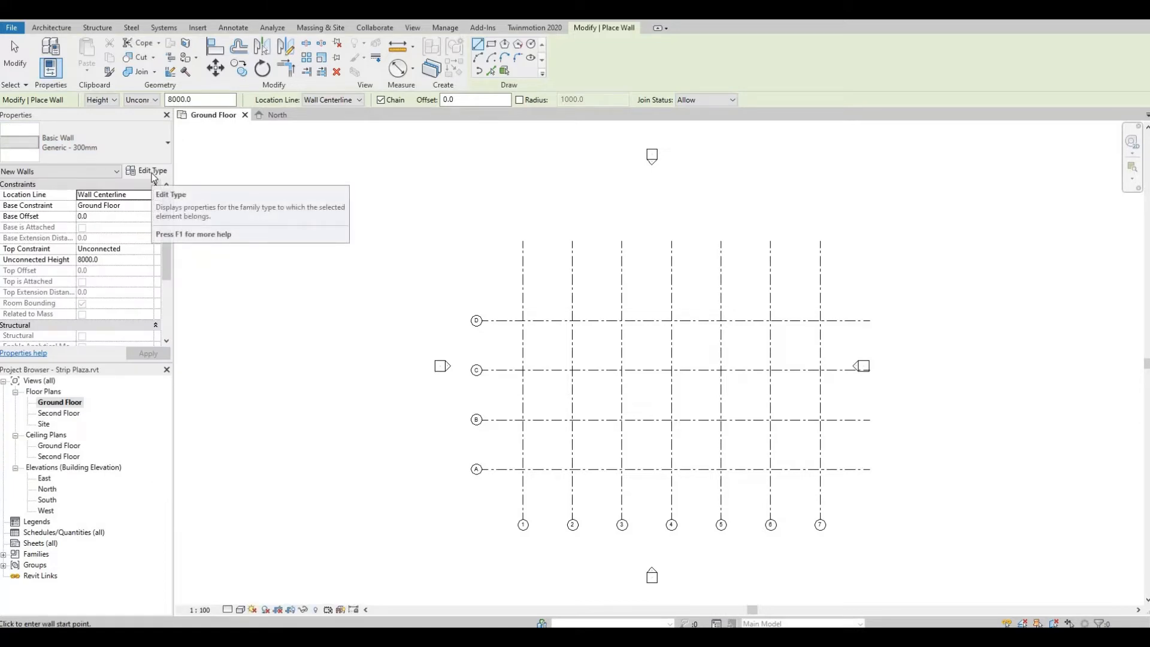
Step: Duplicate the Generic - 300mm wall type as Exterior Wall 1, view its layer assembly and accept the new type
left_click(153, 173)
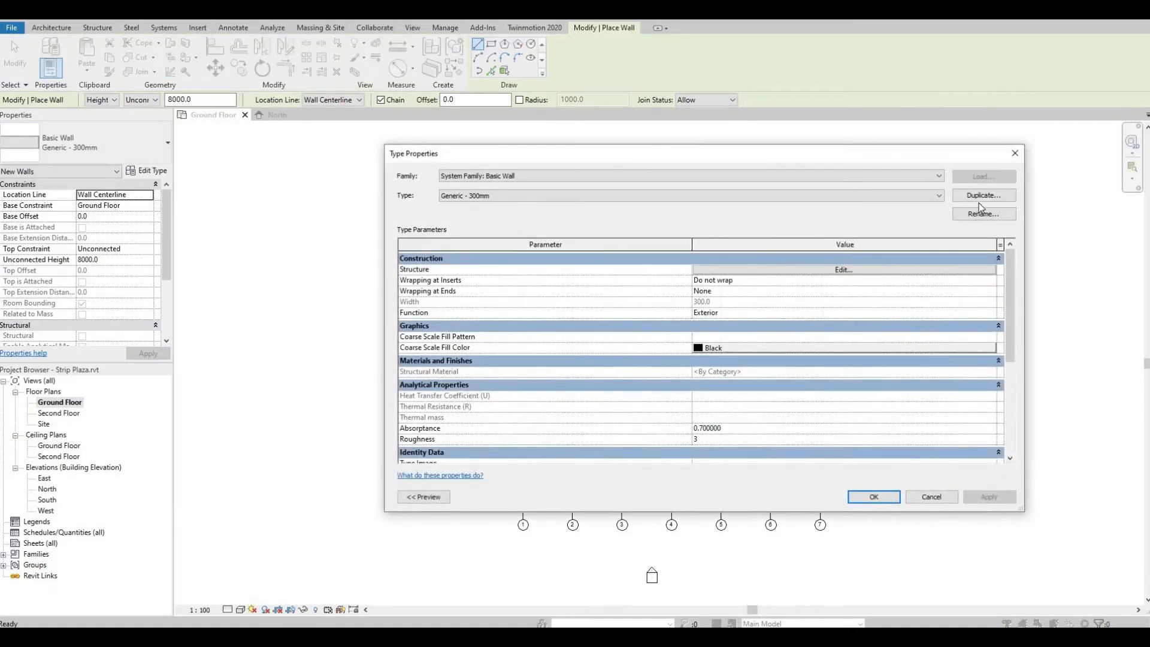
left_click(982, 197)
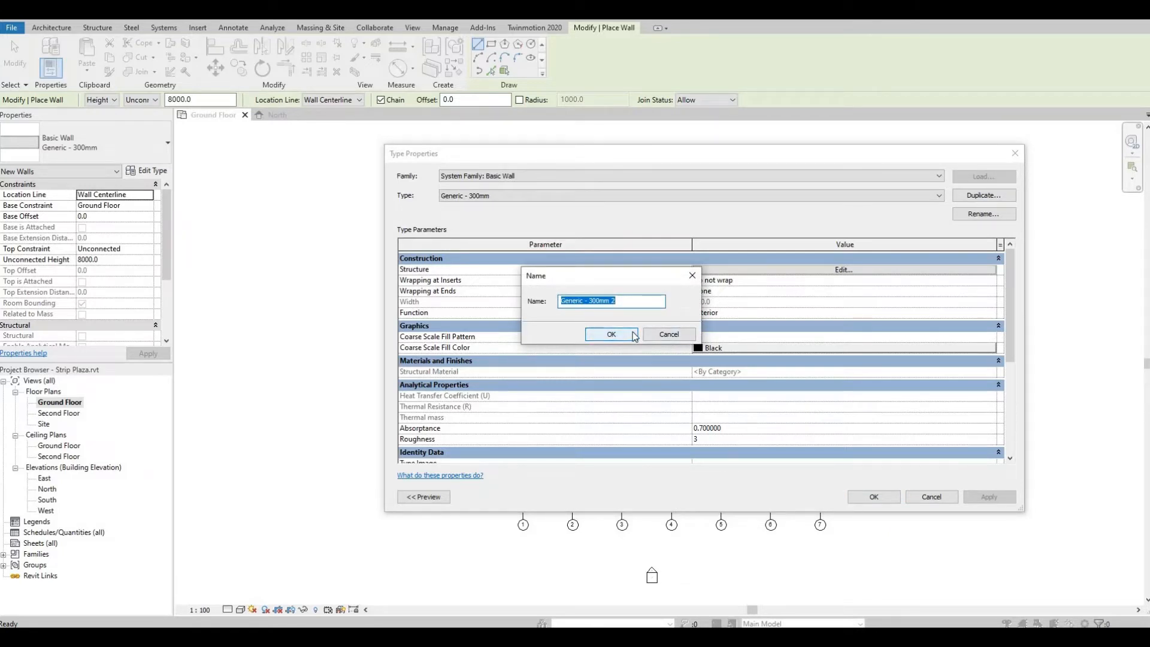
type("Exterior Wall 1")
left_click(623, 335)
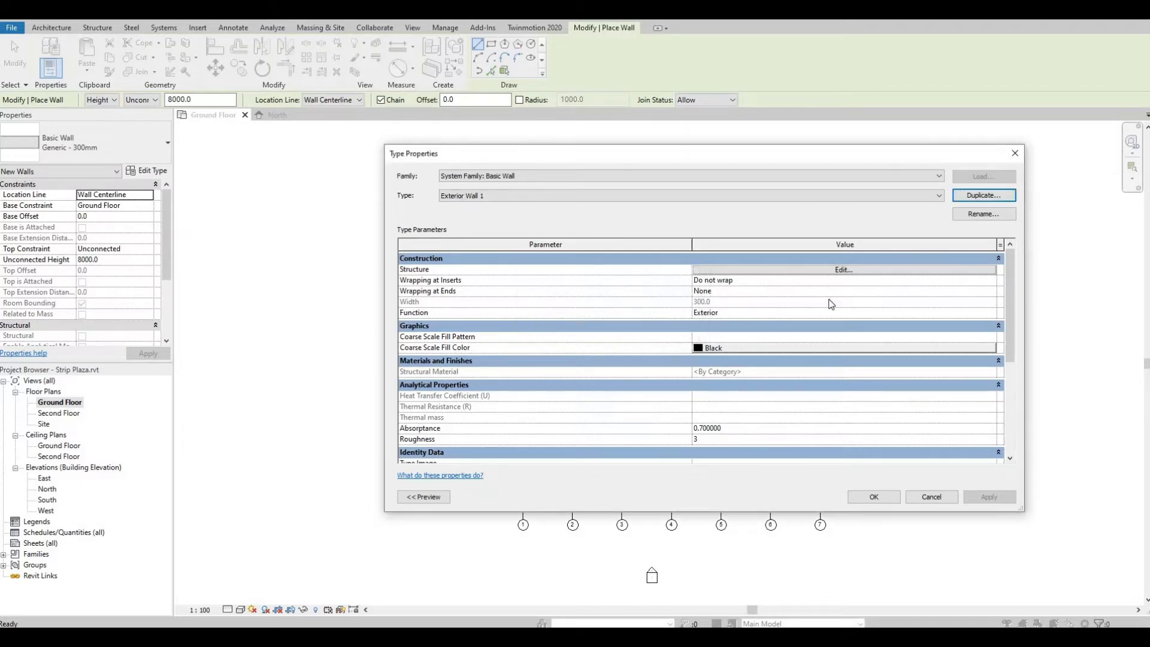
left_click(833, 271)
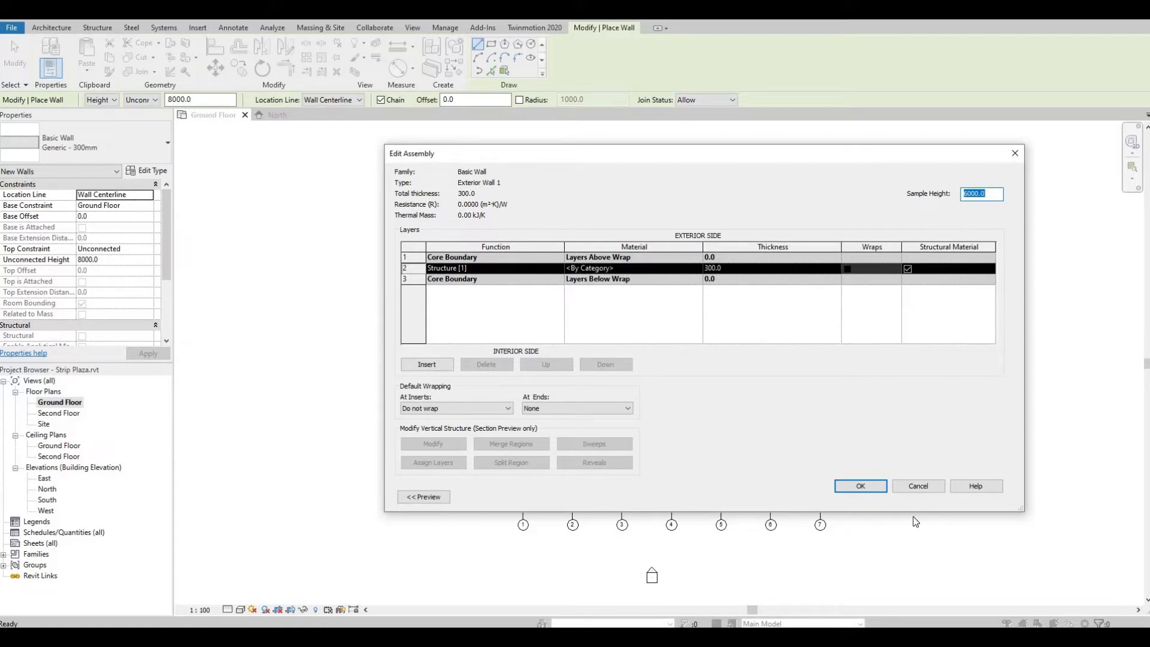
left_click(918, 486)
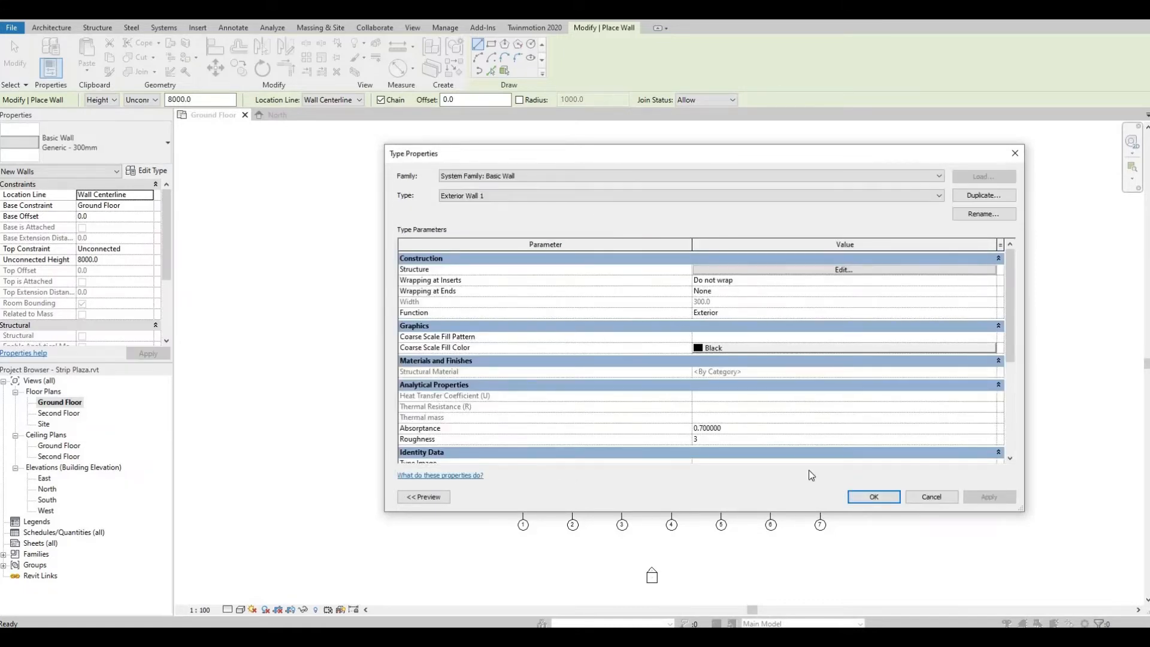
left_click(874, 497)
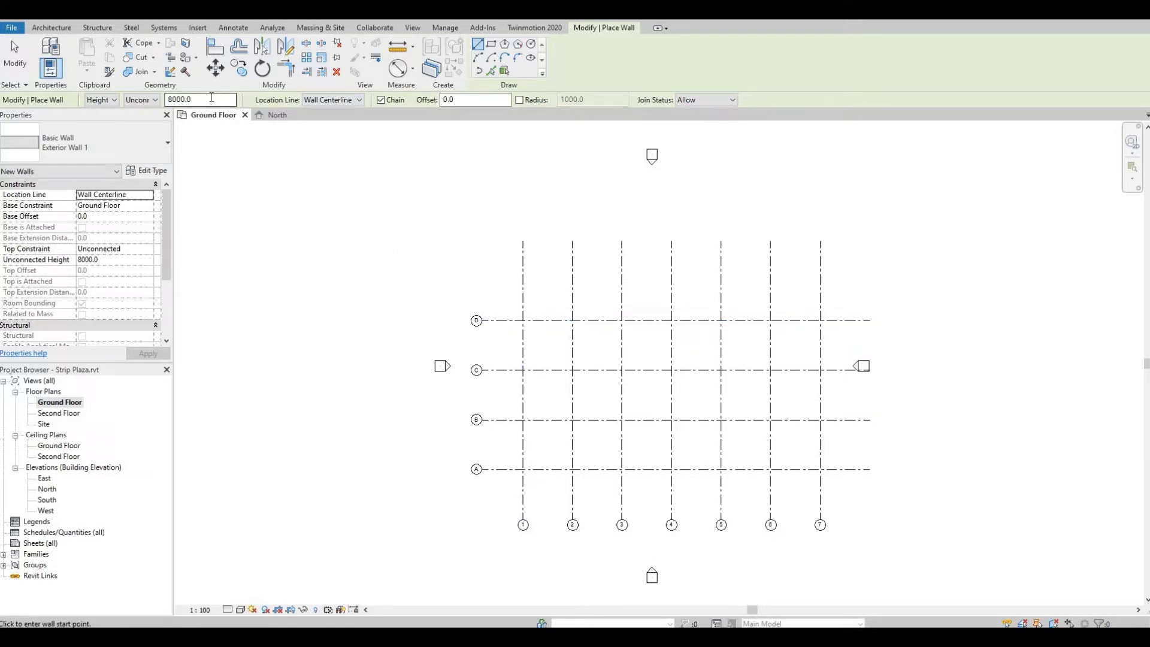
Step: Set the wall height up to Second Floor and draw an Exterior Wall 1 along grid A from grid 1 to grid 7
left_click(154, 100)
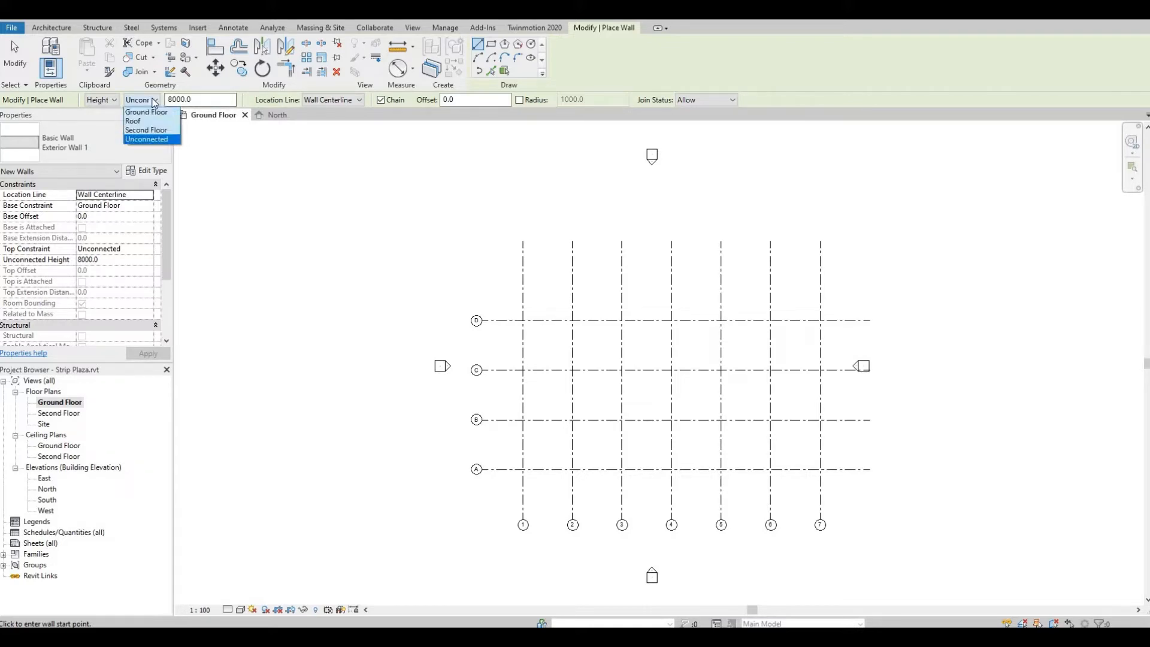
left_click(141, 131)
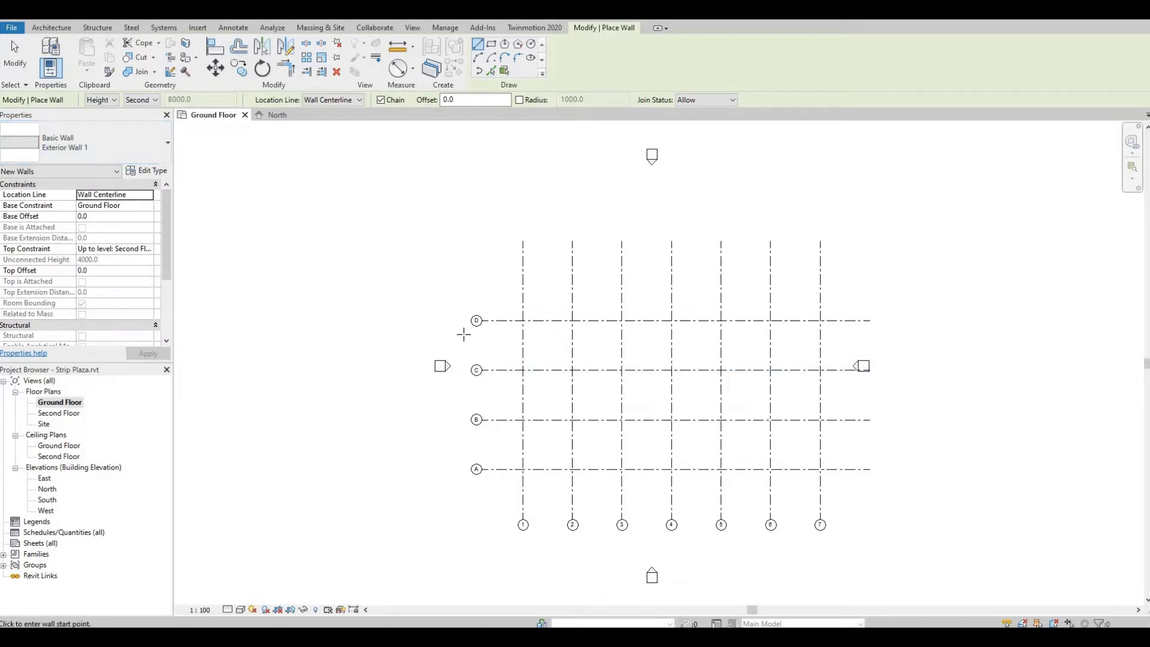
scroll(560, 372, "up", 4)
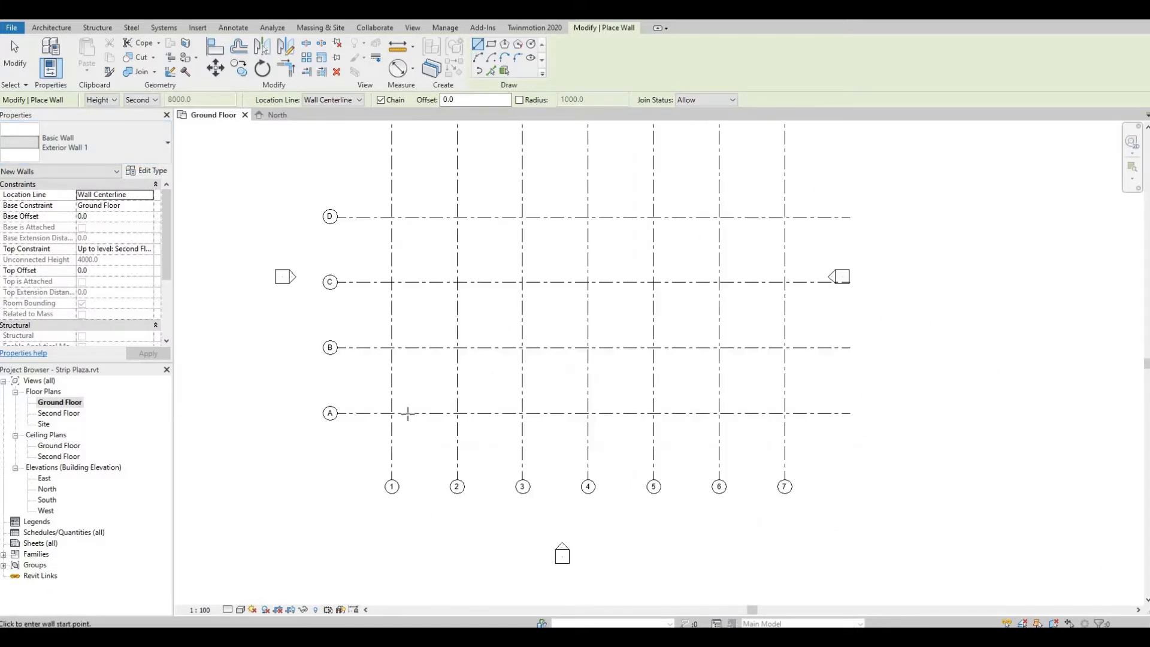
scroll(406, 413, "up", 3)
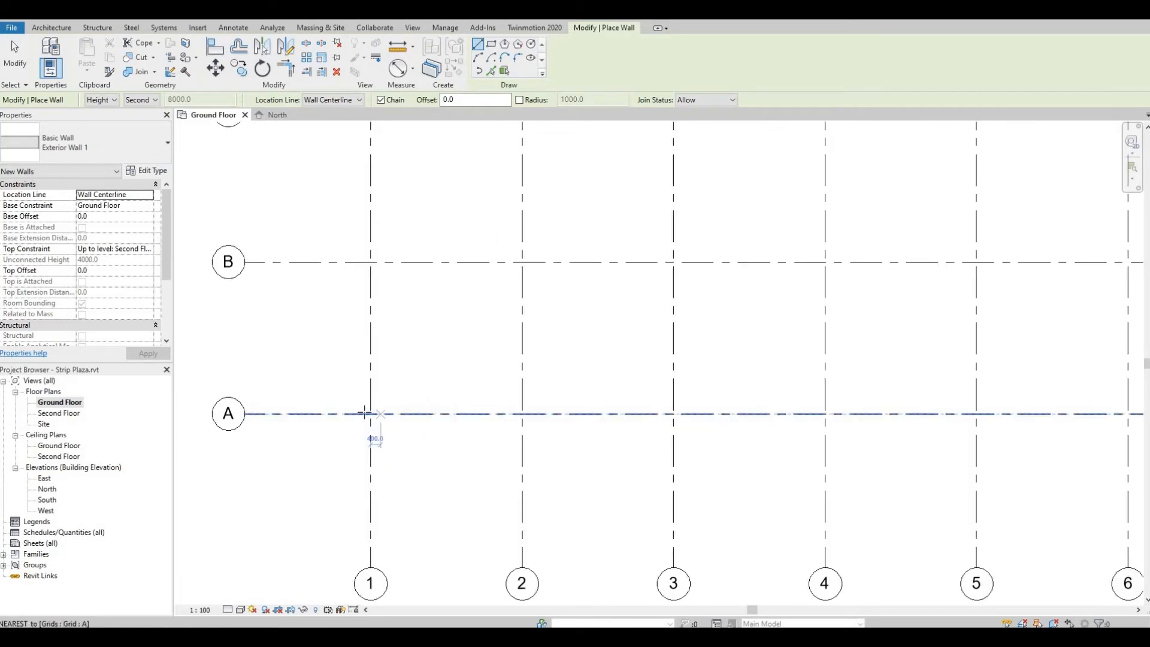
left_click(364, 413)
scroll(609, 406, "down", 1)
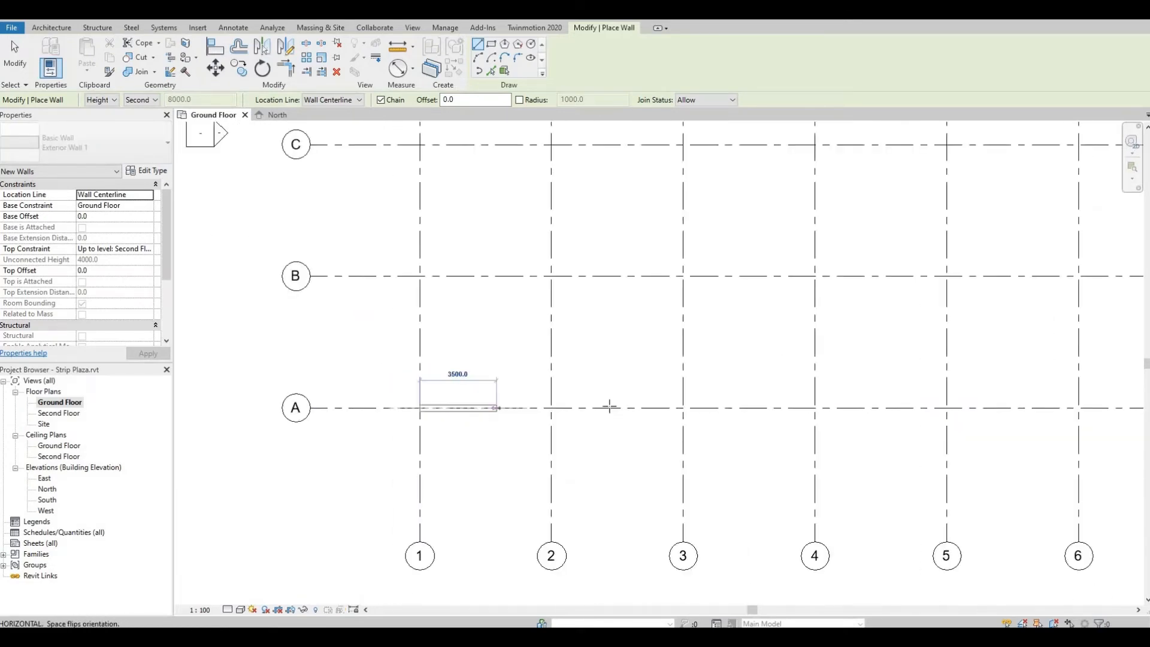
scroll(609, 407, "down", 1)
middle_click_drag(716, 408, 377, 421)
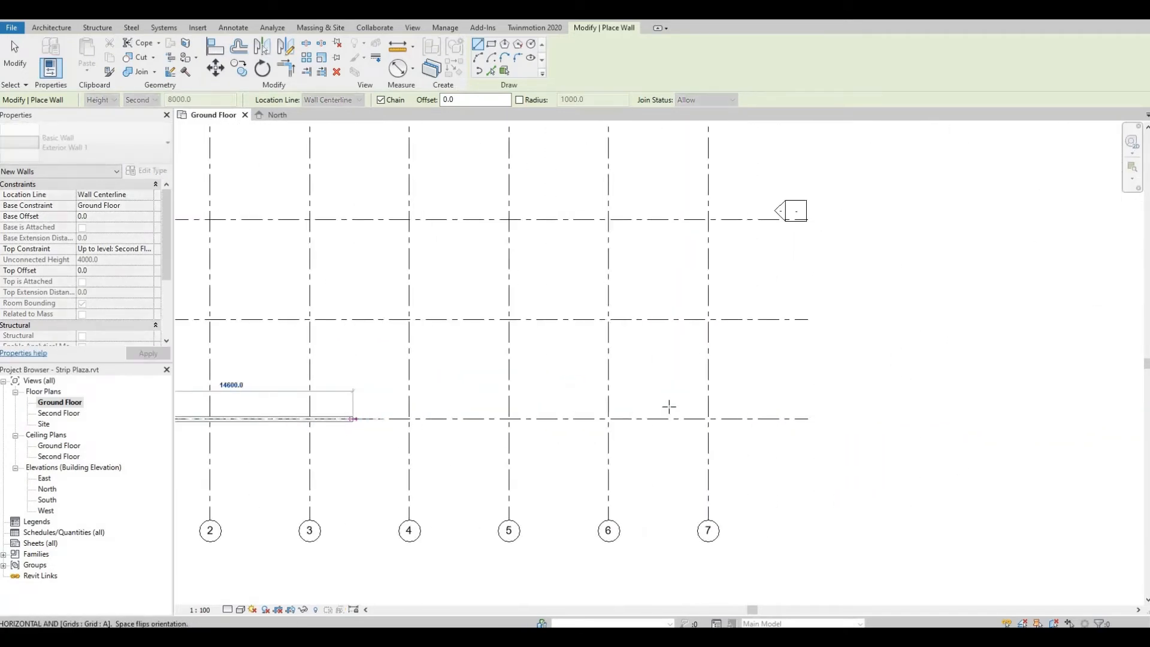
scroll(716, 420, "up", 2)
left_click(721, 422)
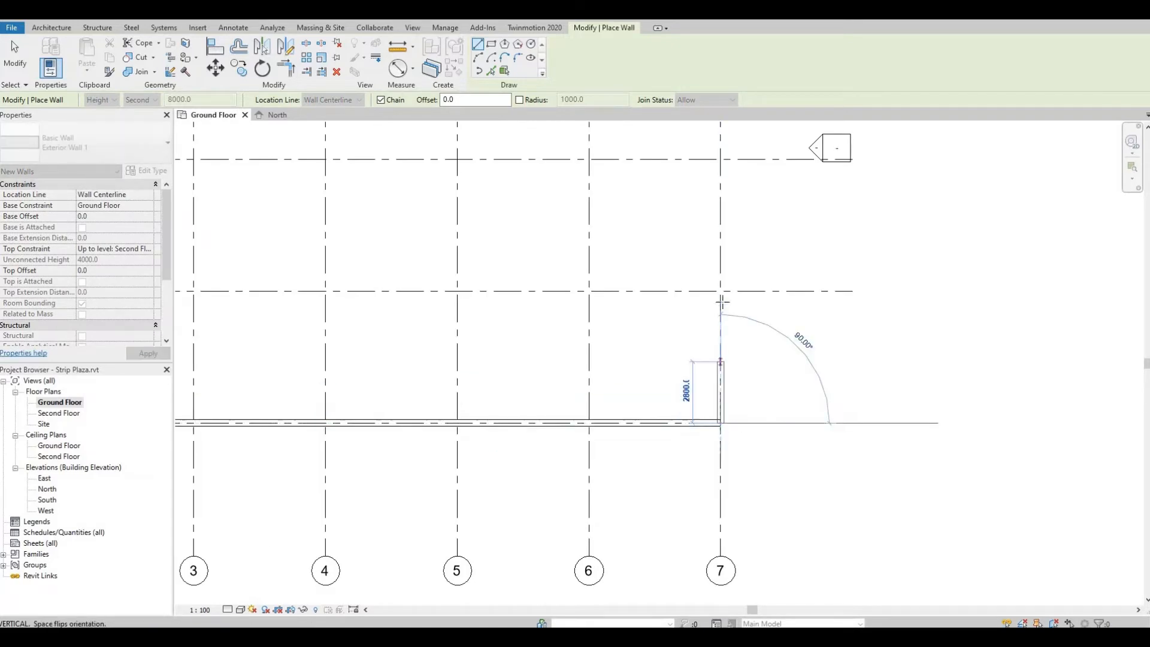
Step: Continue the chained exterior wall along grid 7 from grid A to grid D, and along grid D back to grid 1
scroll(722, 301, "down", 4)
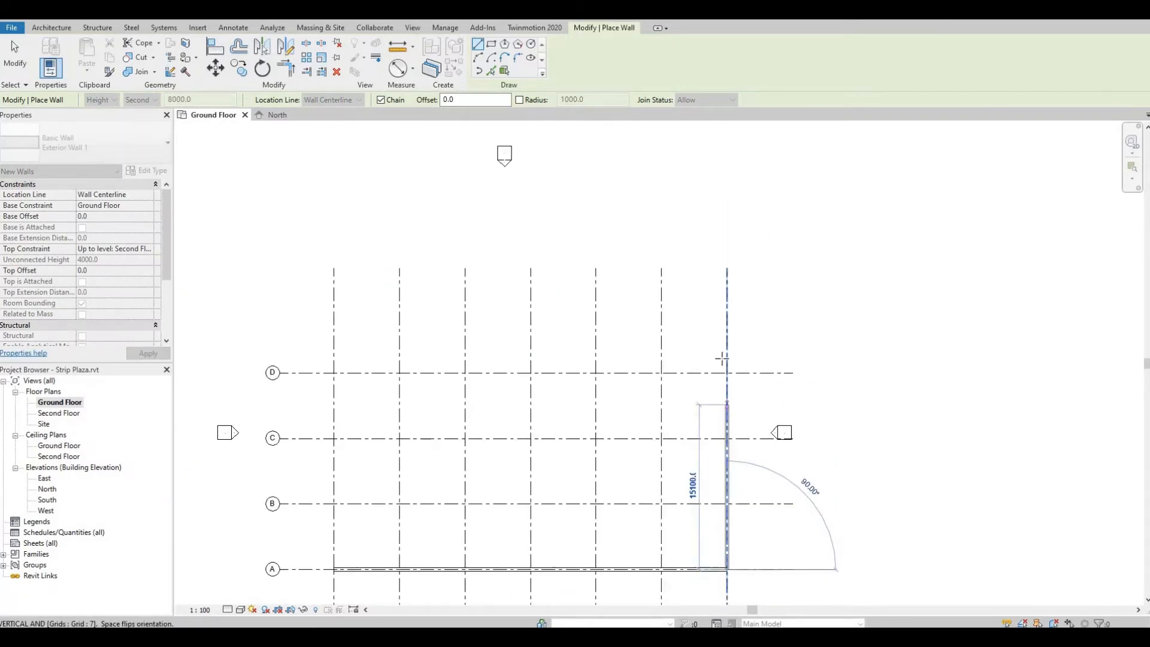
left_click(726, 371)
scroll(724, 375, "up", 2)
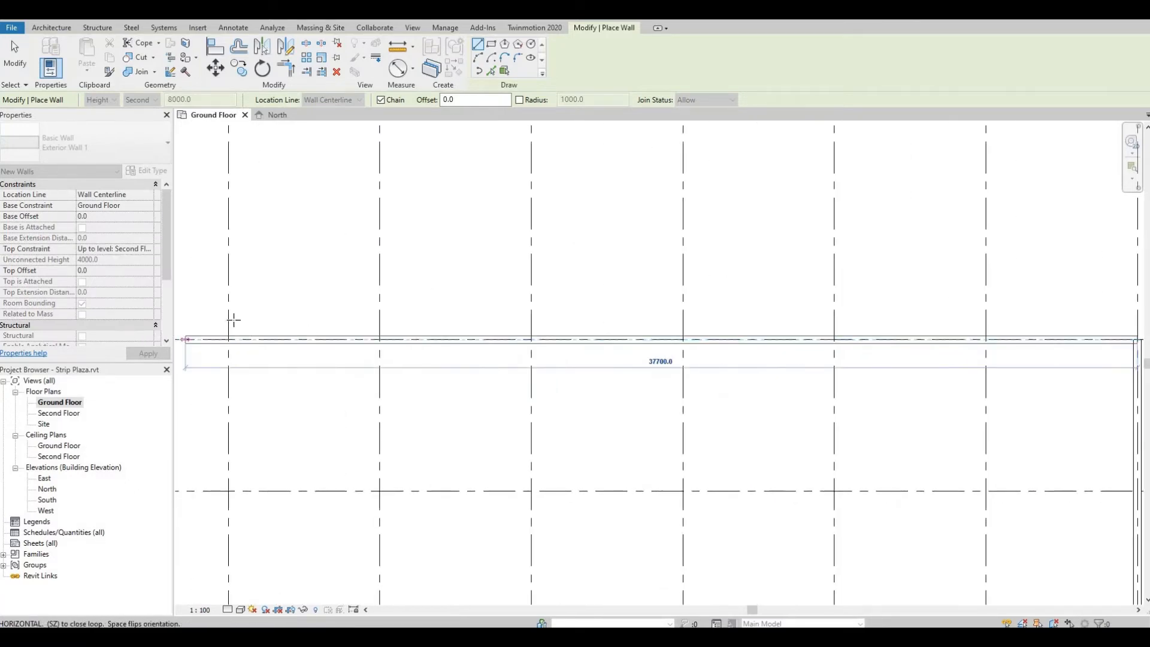
middle_click_drag(233, 319, 660, 266)
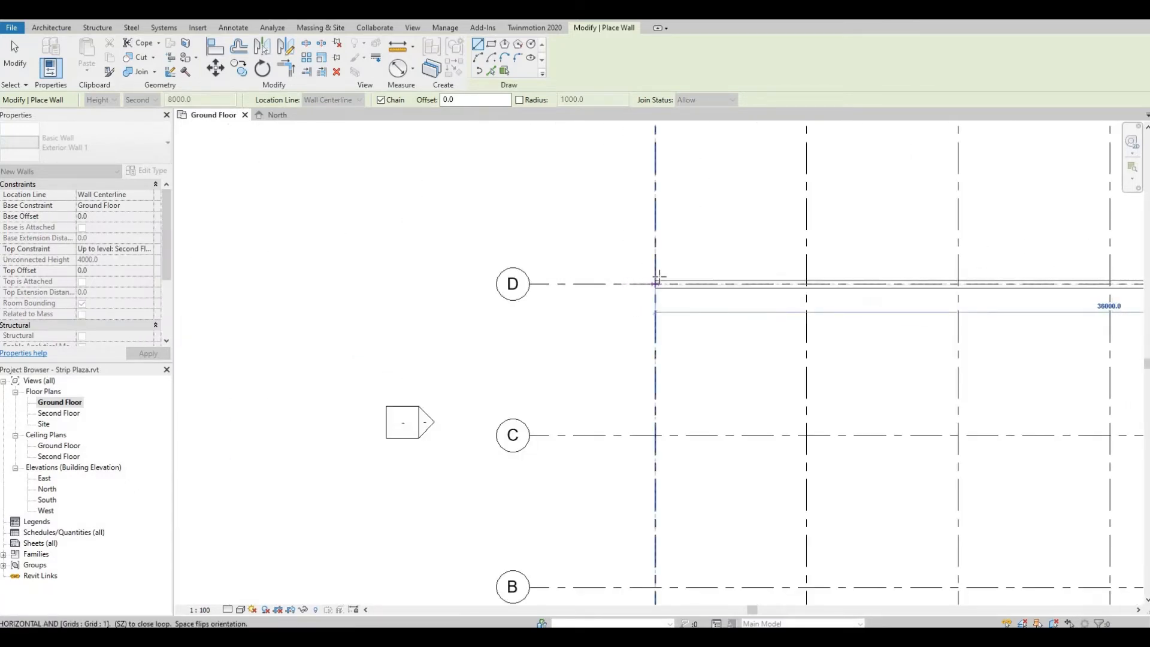
left_click(655, 282)
Step: Close the exterior wall loop along grid 1 from grid D to the wall's starting point at grid A
middle_click_drag(633, 393, 595, 116)
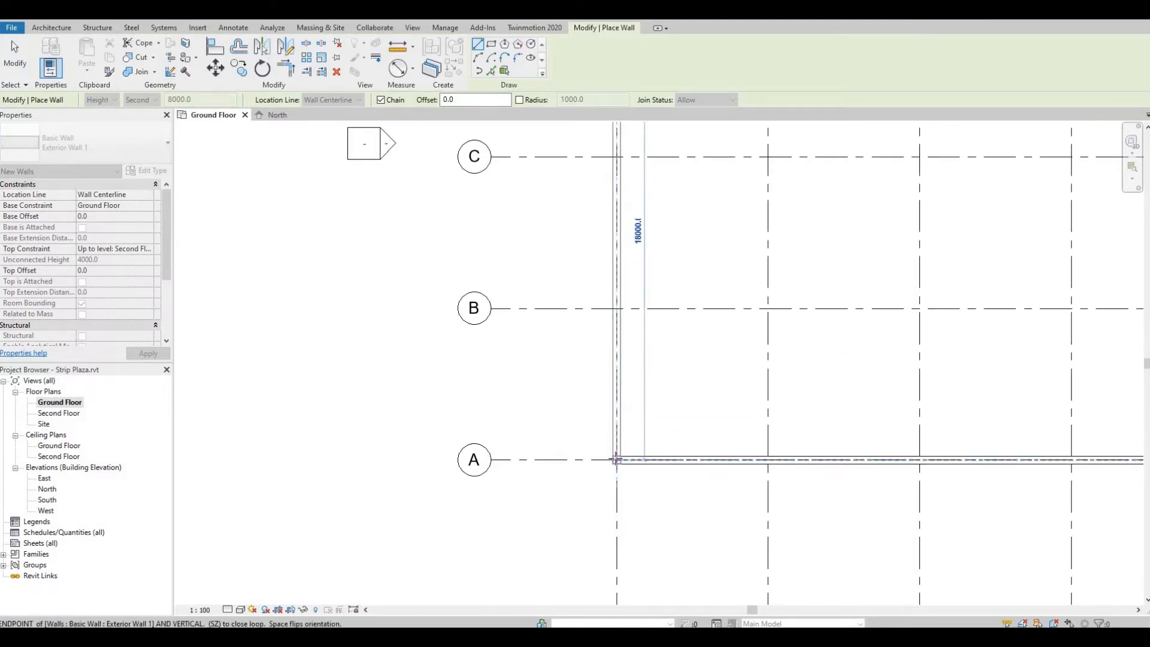
left_click(616, 460)
scroll(444, 444, "down", 4)
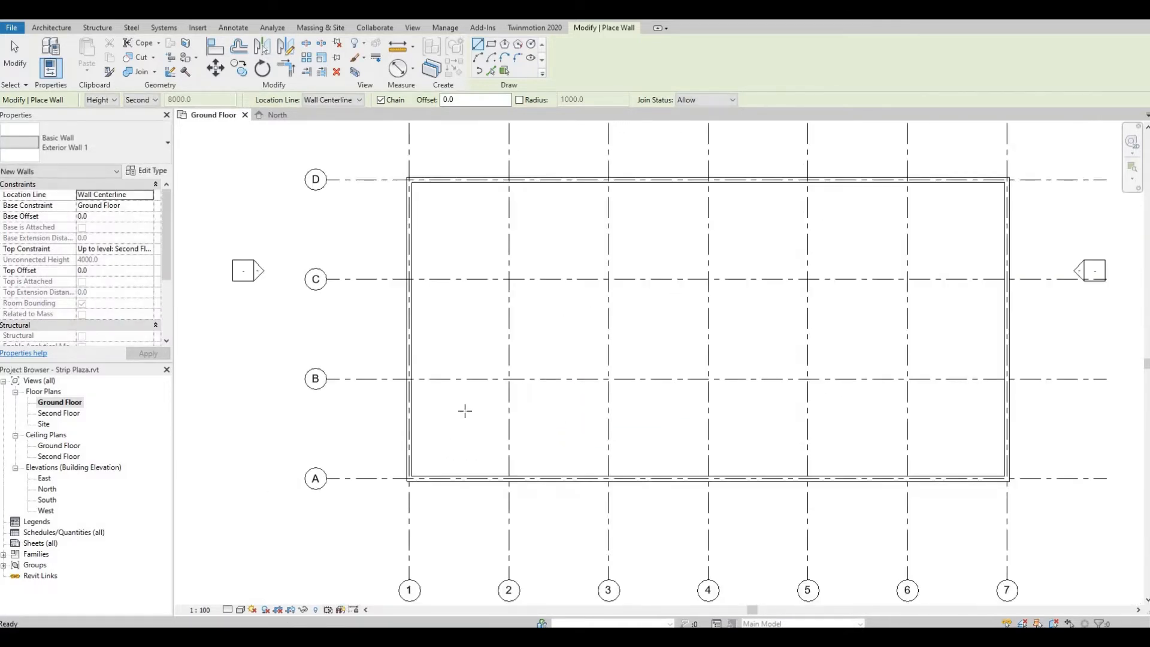
scroll(465, 411, "down", 1)
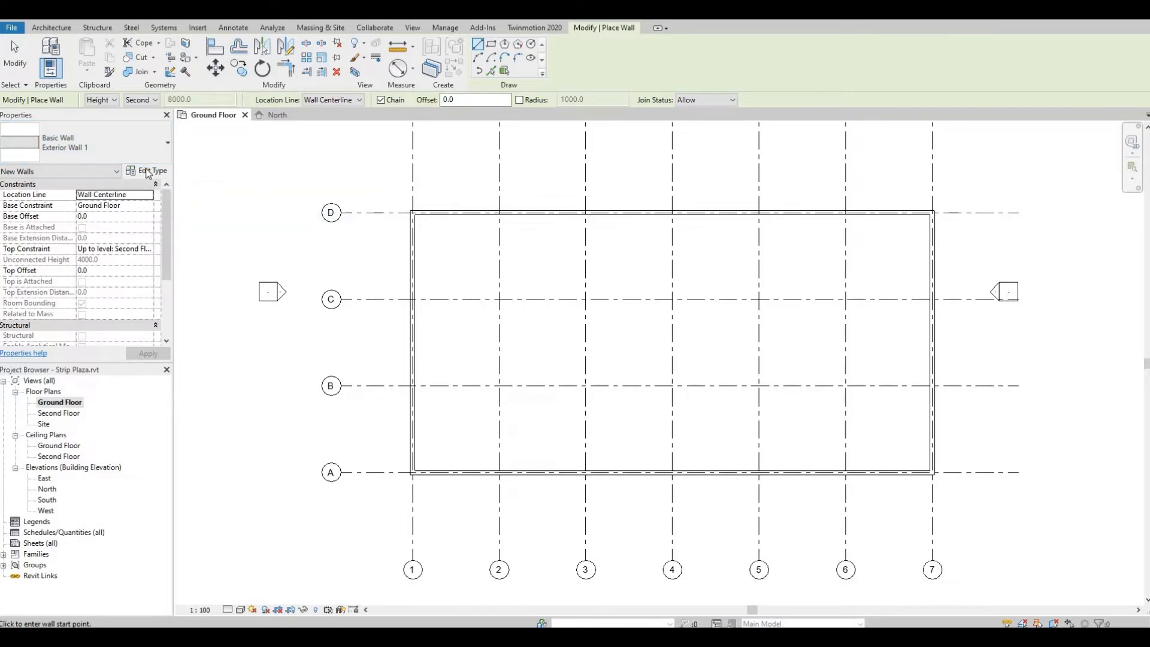
Step: Duplicate the Exterior Wall 1 type as a new wall type named Interior Wall 1
left_click(148, 172)
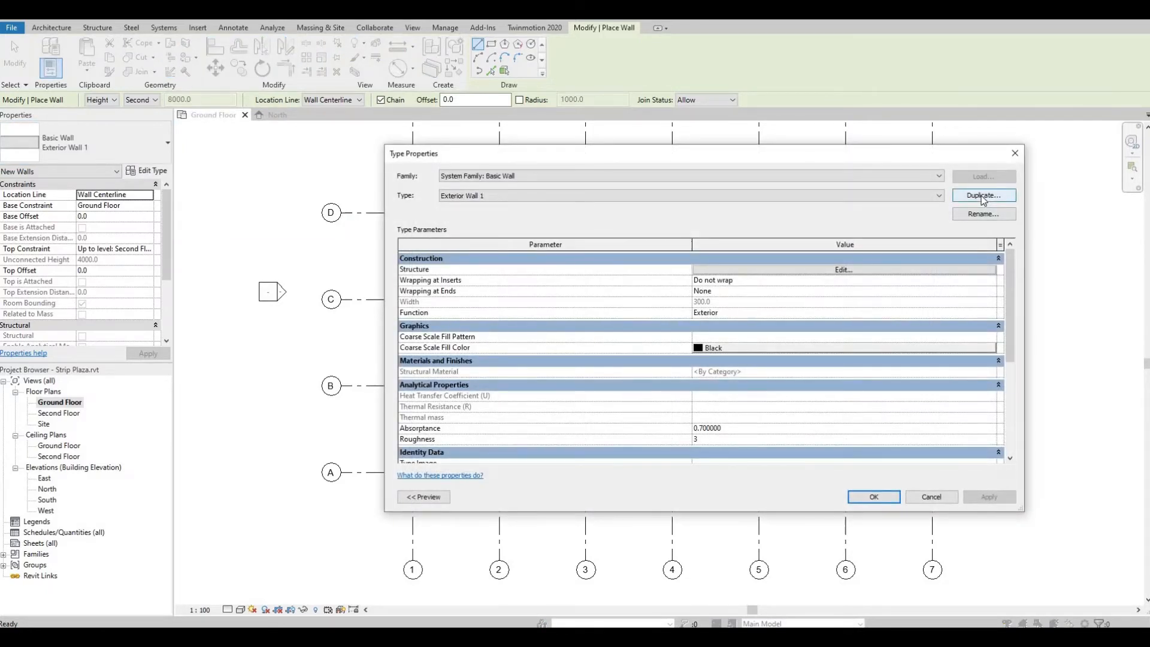
left_click(983, 196)
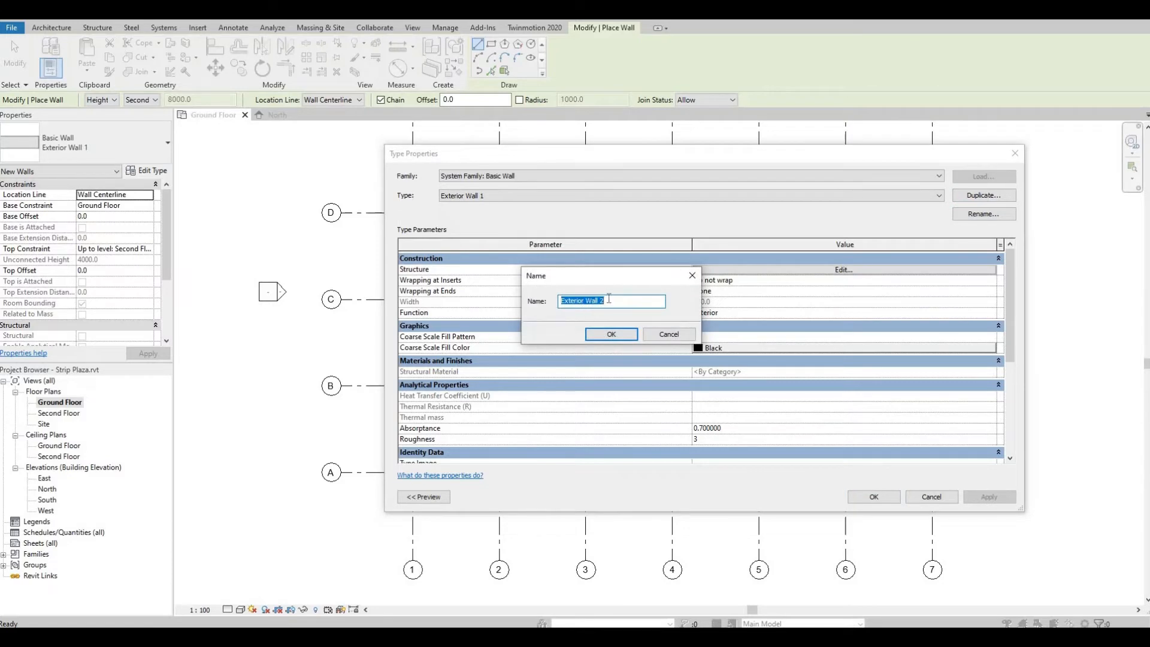
left_click(608, 306)
type("1")
key("shift+Home")
type("Interior")
left_click(609, 335)
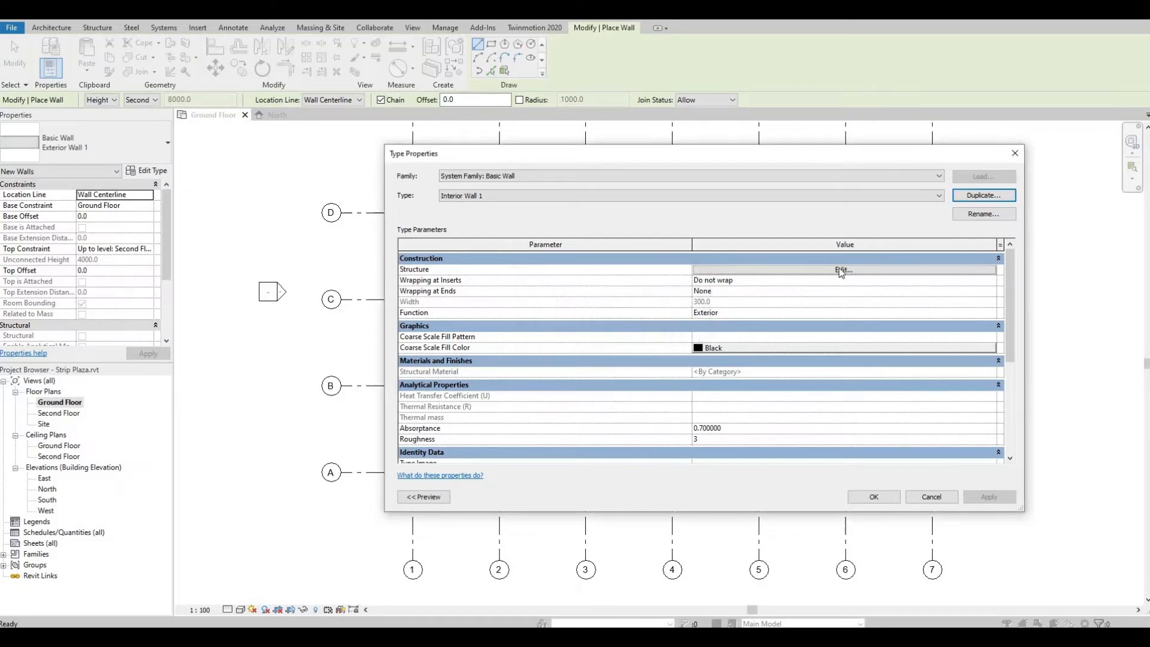
Step: Set the structure layer thickness of Interior Wall 1 to 200 and accept the new type
left_click(843, 270)
left_click(749, 269)
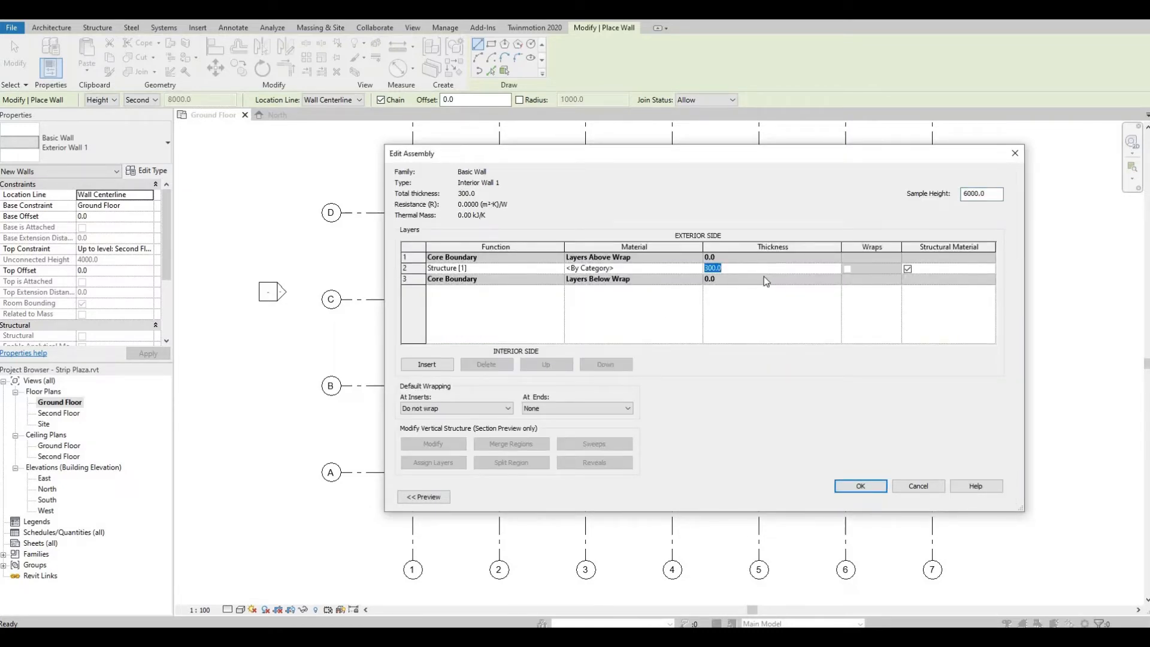
type("200")
left_click(857, 487)
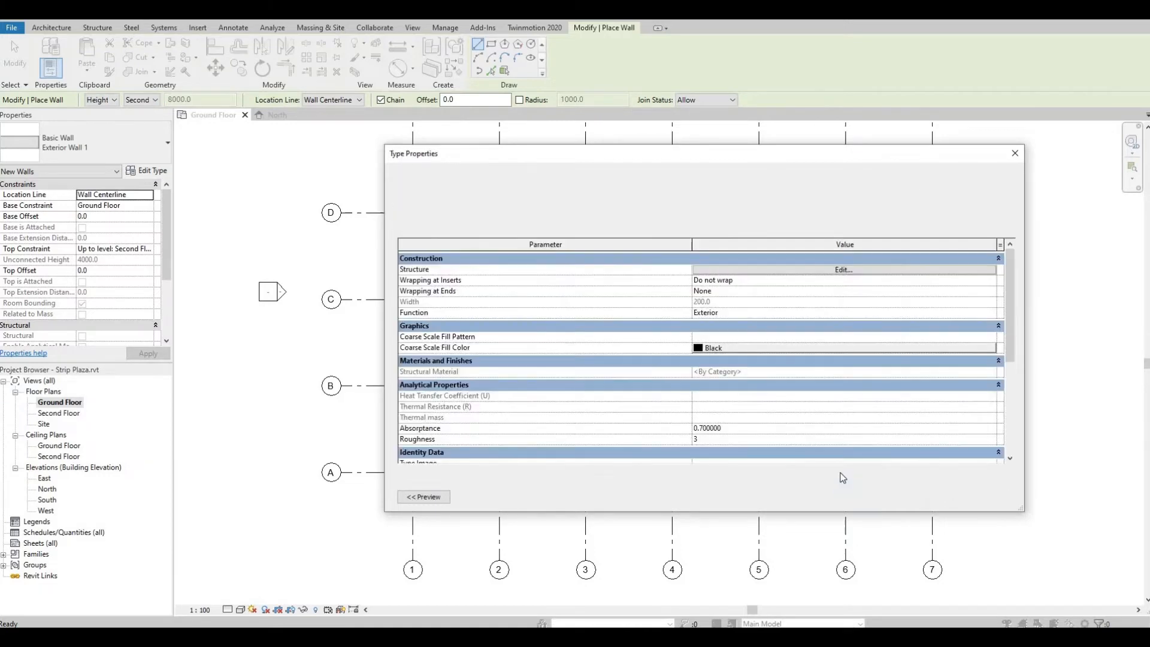
left_click(857, 496)
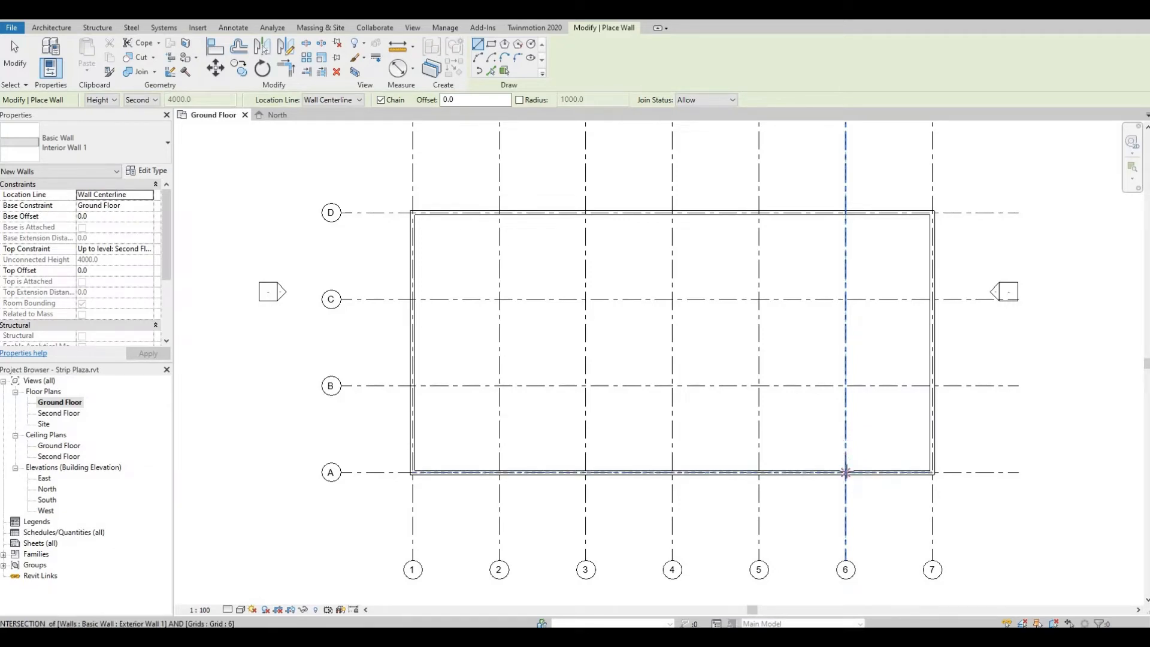
Step: Draw separate Interior Wall 1 partitions along grids 6, 5 and 4, each from grid A to grid D
left_click(845, 473)
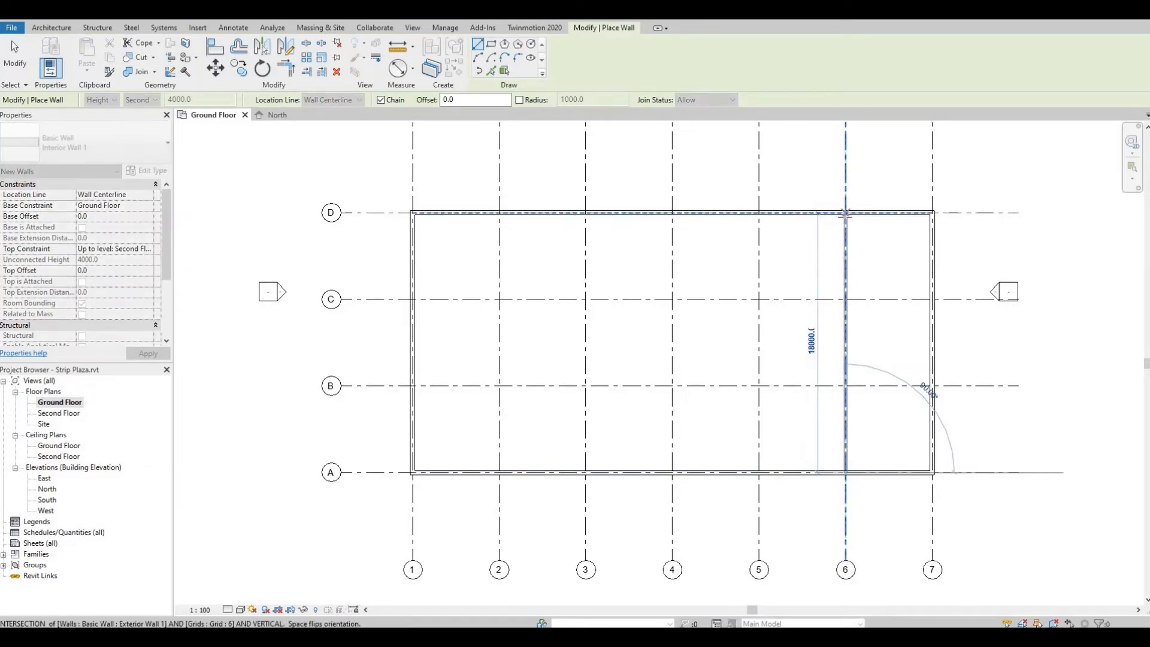
left_click(845, 214)
key("Escape")
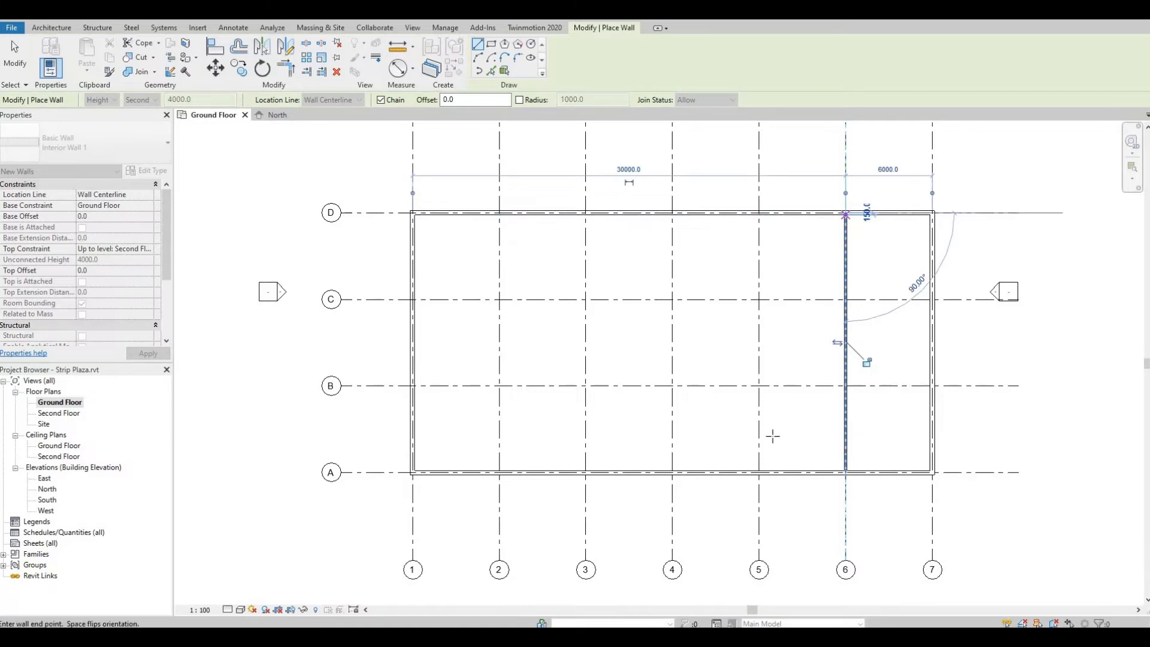
left_click(759, 472)
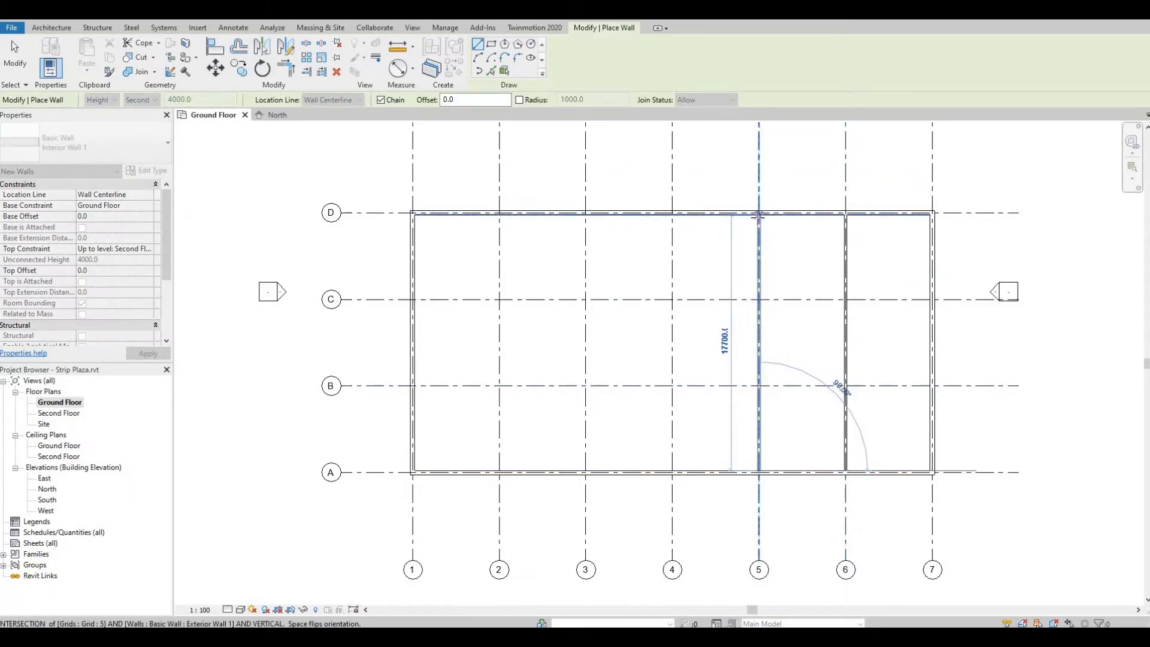
left_click(713, 353)
key("Escape")
left_click(672, 472)
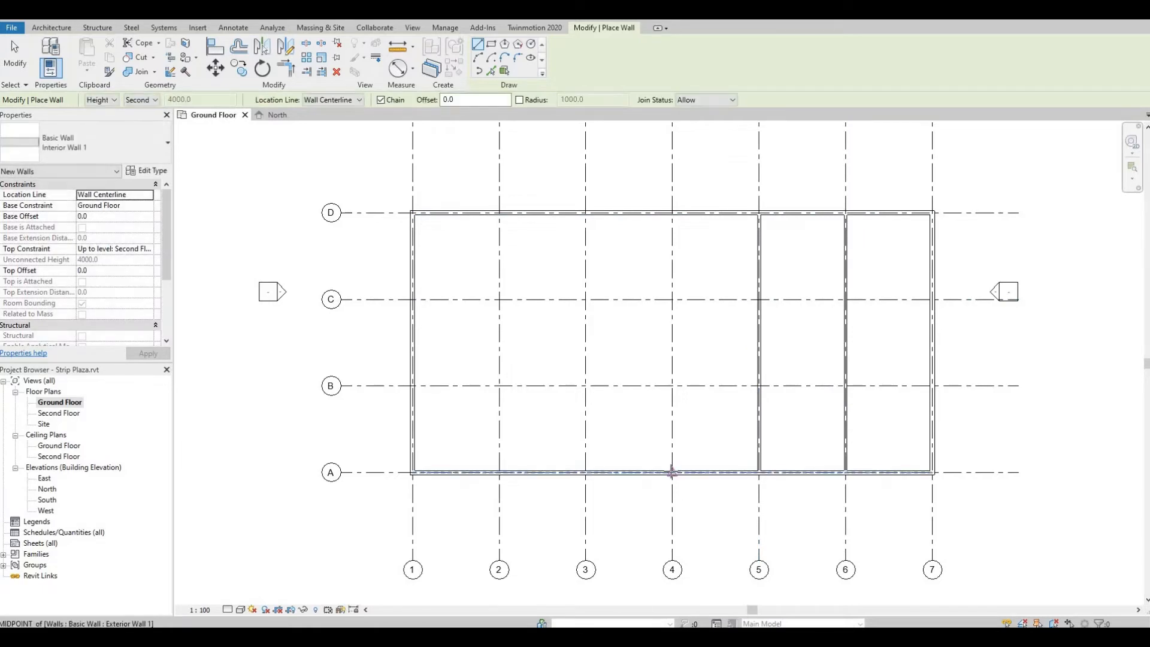
left_click(672, 213)
key("Escape")
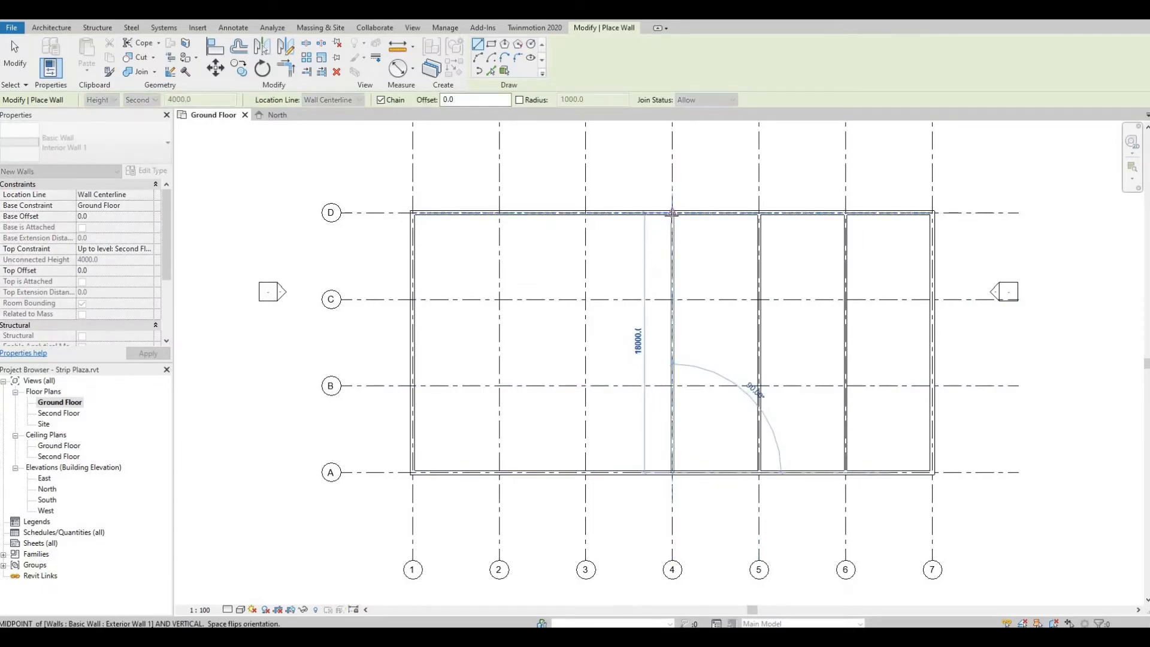
Step: Draw an Interior Wall 1 partition along grid 3 between the inner faces of the exterior walls on grids A and D
scroll(586, 471, "up", 5)
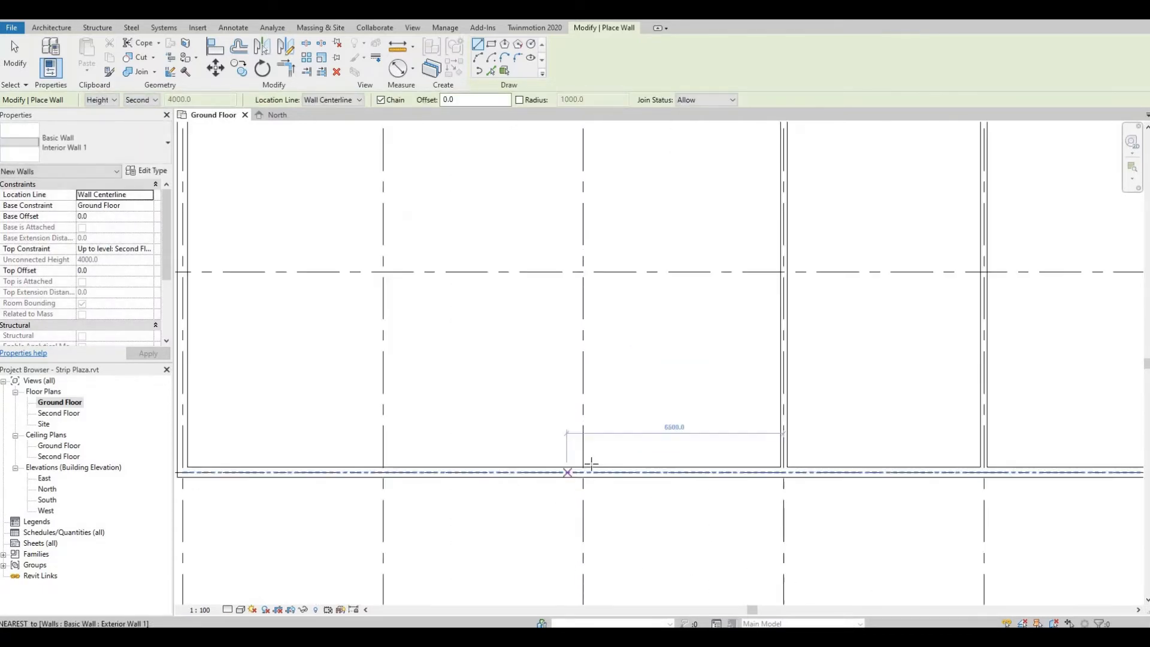
scroll(578, 461, "up", 1)
left_click(579, 467)
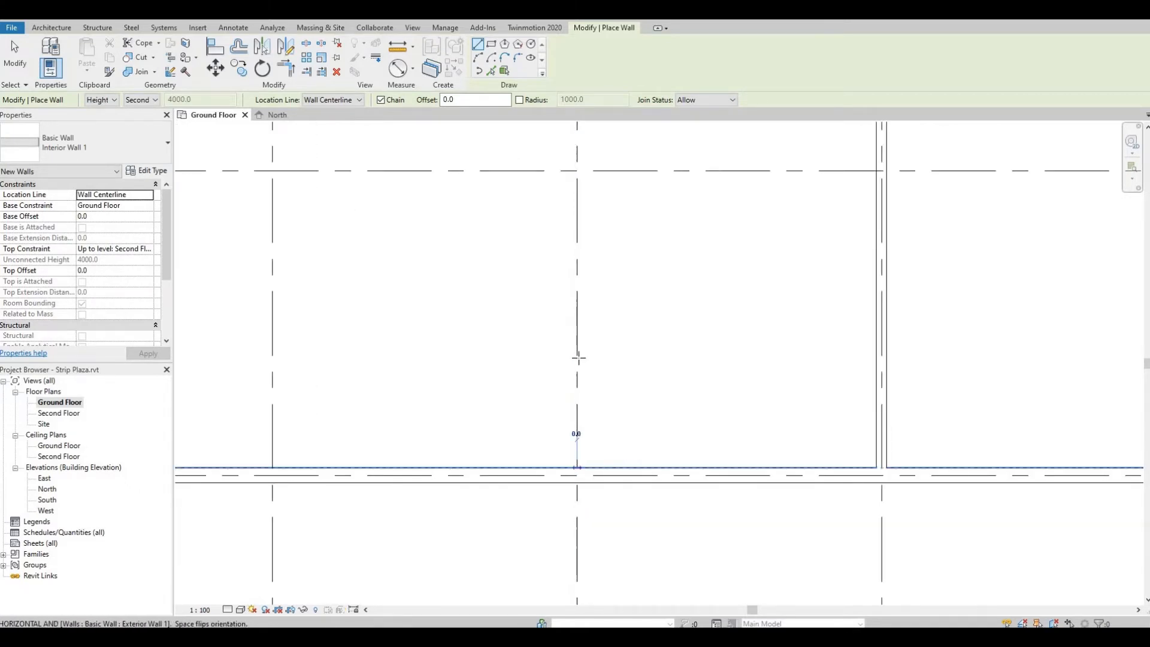
scroll(574, 315, "down", 2)
scroll(575, 315, "down", 2)
middle_click_drag(578, 304, 567, 570)
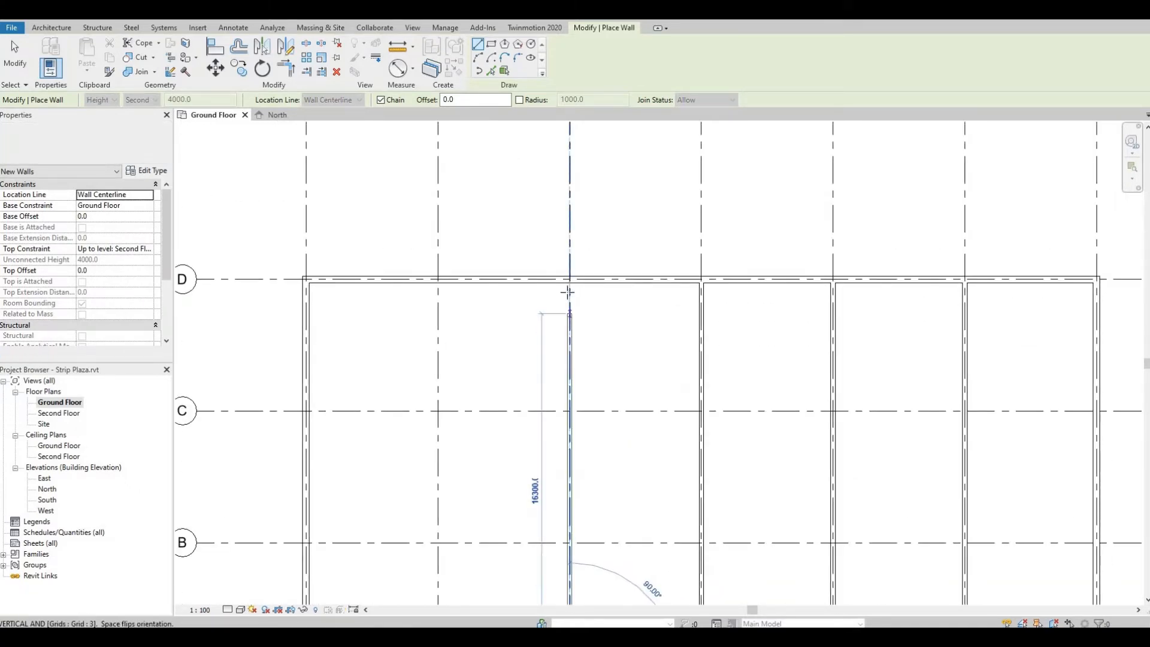
scroll(568, 291, "up", 2)
scroll(567, 287, "up", 3)
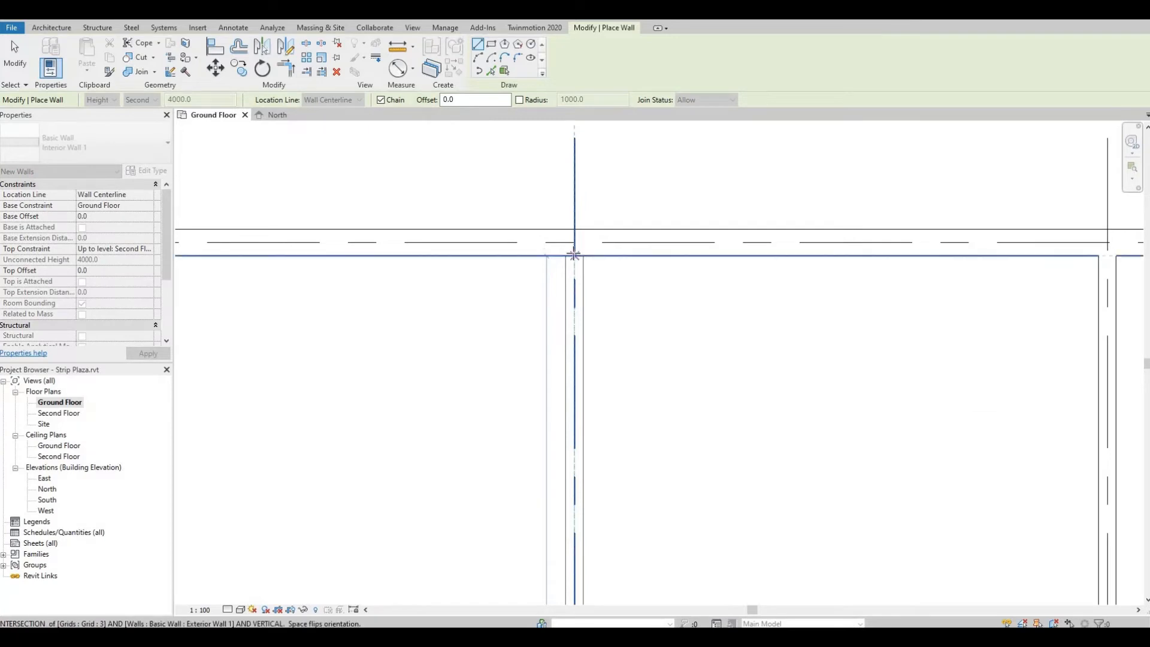
left_click(574, 267)
scroll(575, 263, "down", 8)
key("Escape")
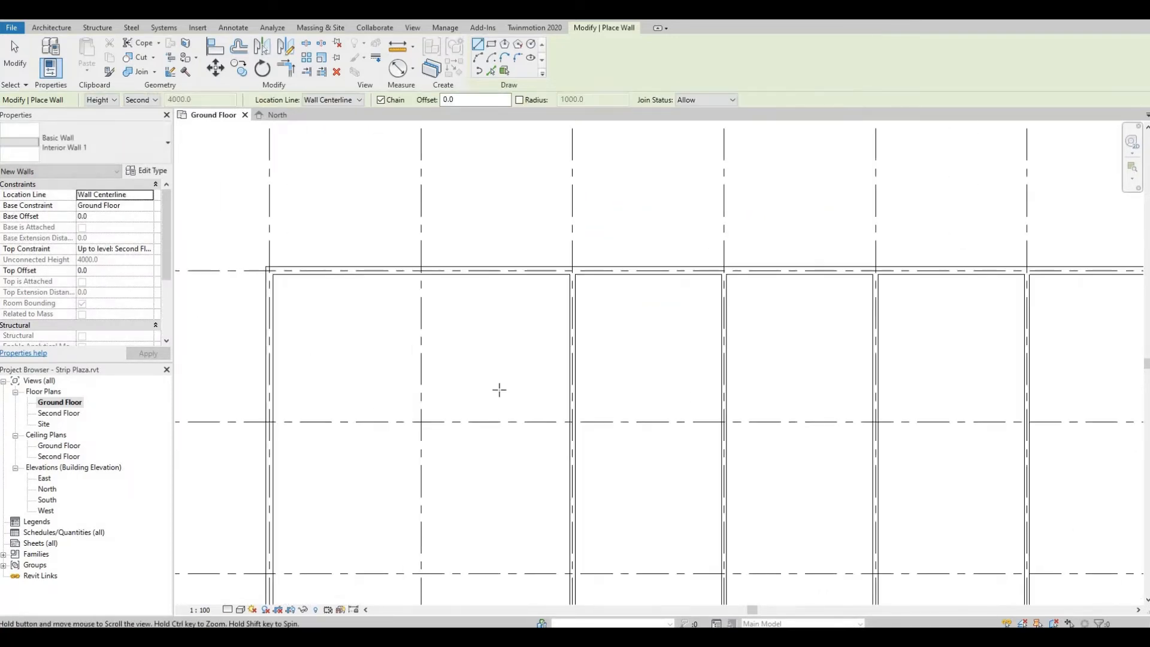
Step: Draw an Interior Wall 1 partition along grid 2 from the exterior wall on grid A to the one on grid D
middle_click_drag(498, 390, 542, 207)
left_click(482, 489)
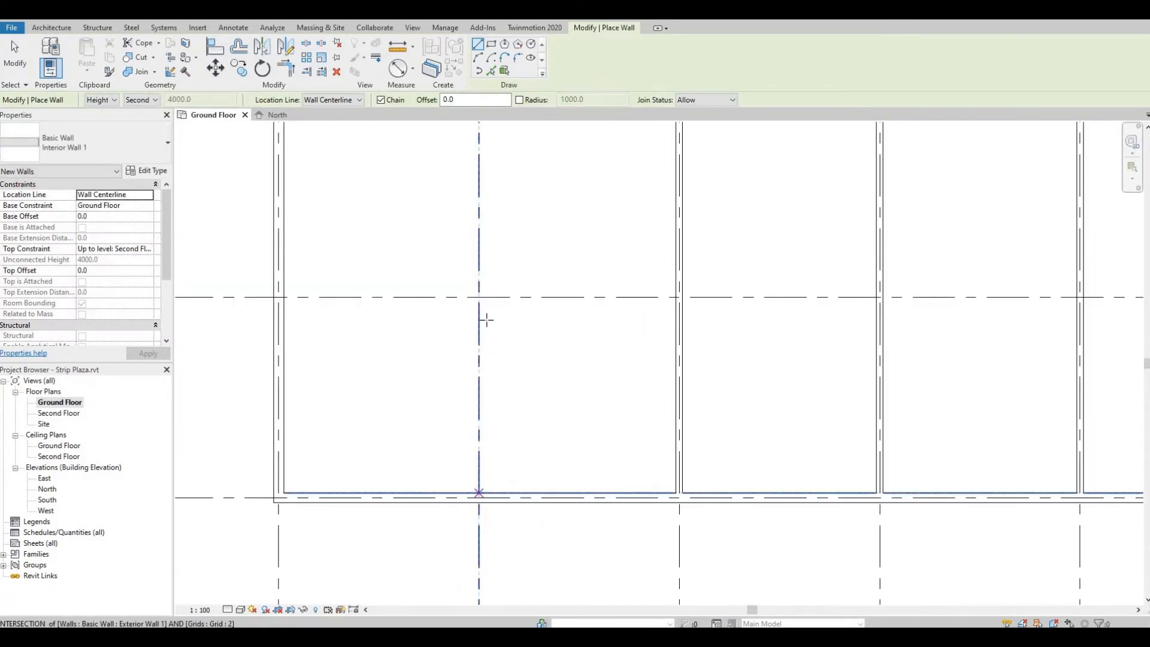
middle_click_drag(486, 354, 495, 587)
scroll(486, 297, "down", 1)
scroll(483, 374, "up", 6)
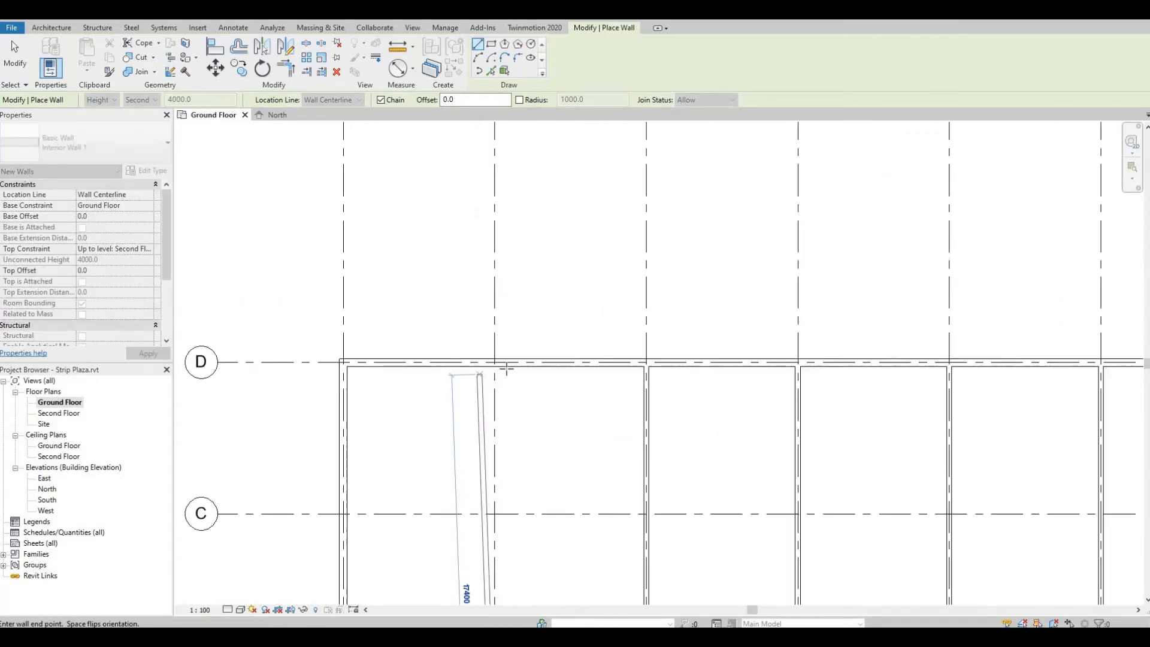
left_click(499, 369)
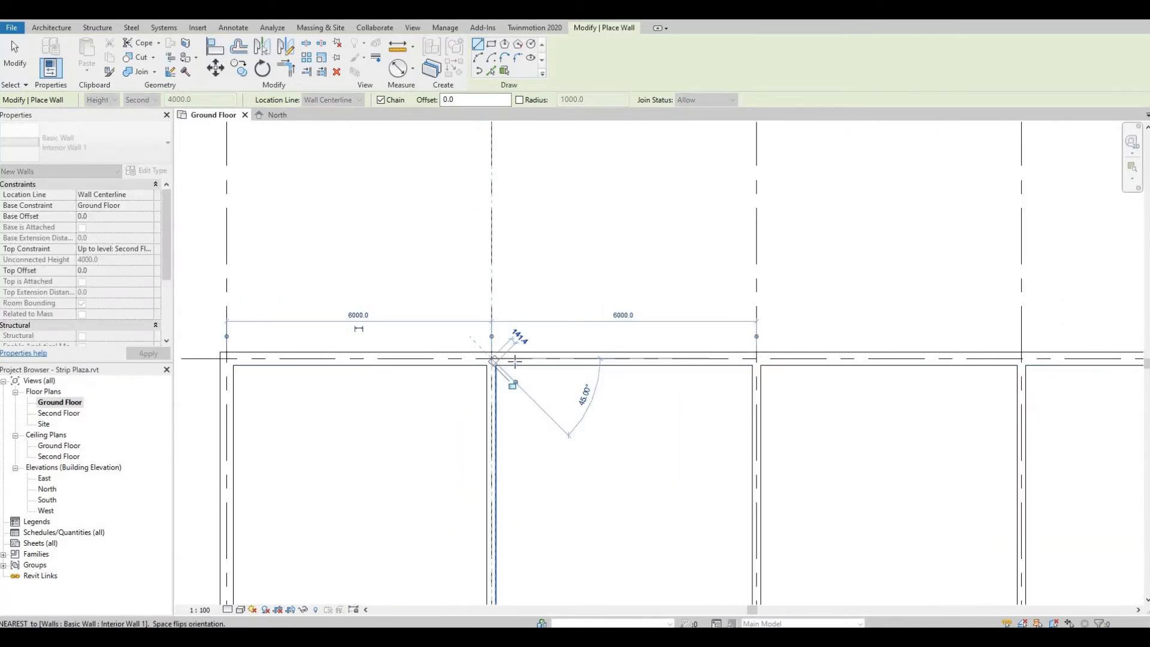
scroll(515, 362, "down", 2)
scroll(546, 360, "down", 3)
key("Escape")
scroll(665, 398, "down", 2)
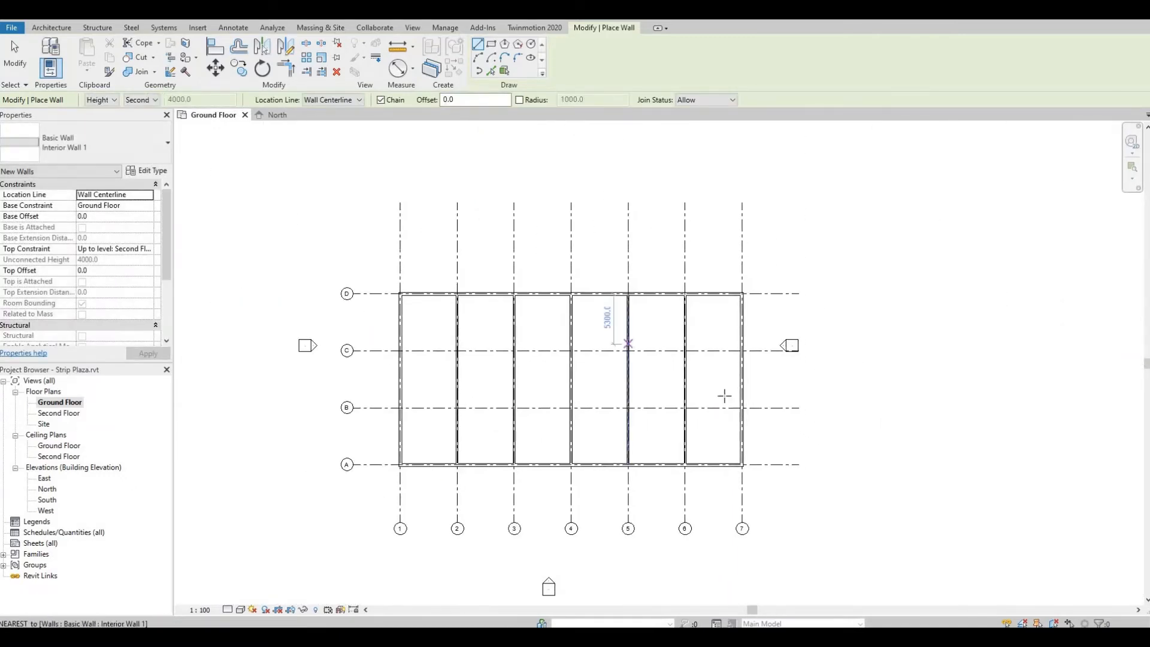
Step: Draw an Interior Wall 1 cross wall along grid C from the grid 6 partition to the exterior wall on grid 7
scroll(723, 397, "up", 2)
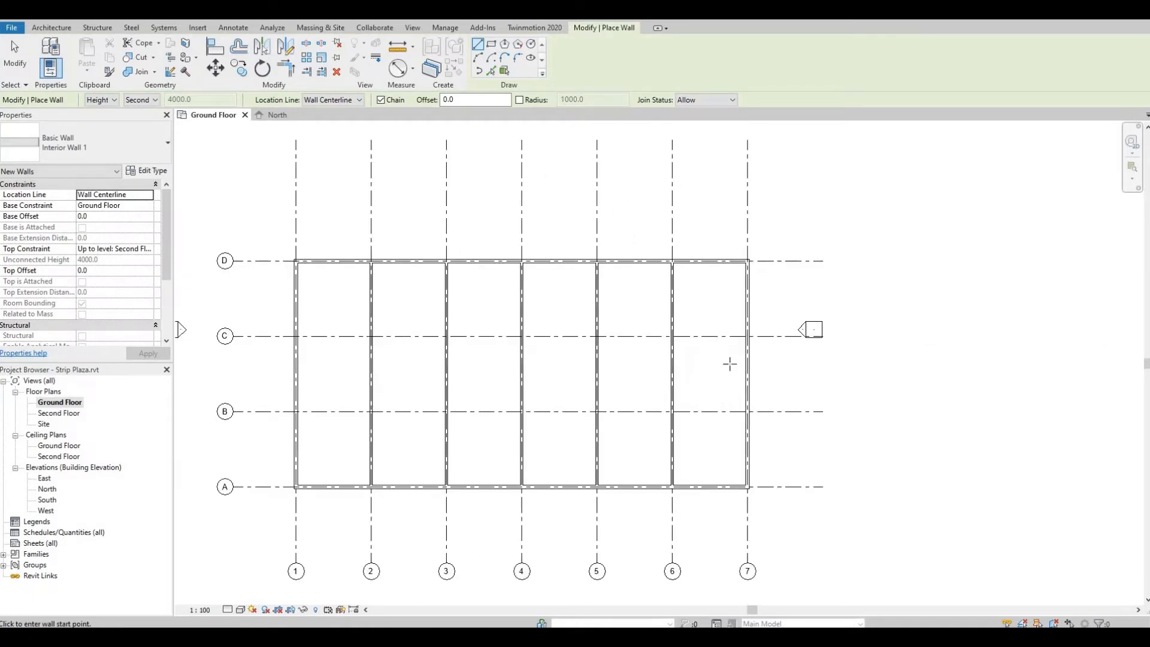
scroll(730, 309, "up", 2)
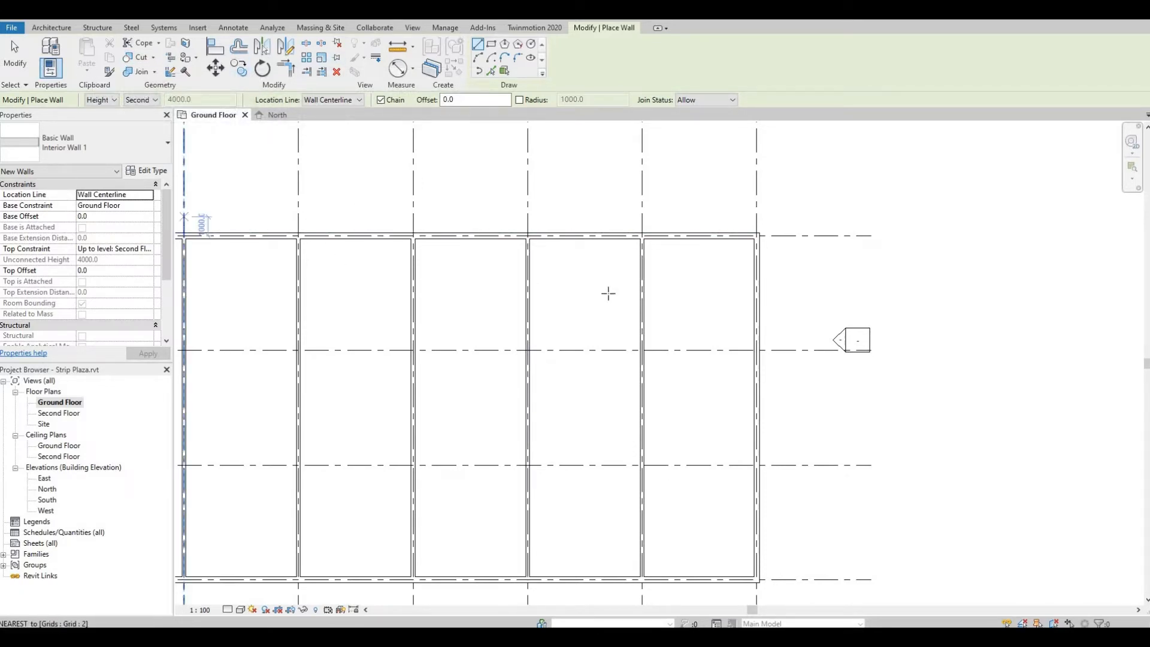
left_click(644, 351)
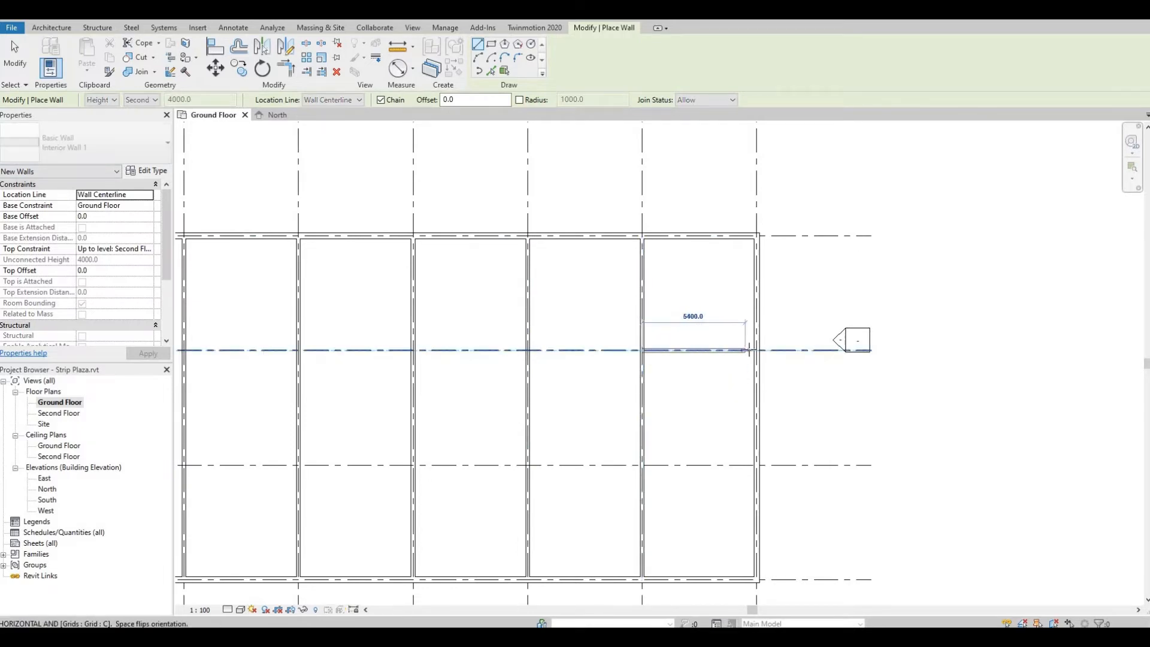
left_click(752, 349)
key("Escape")
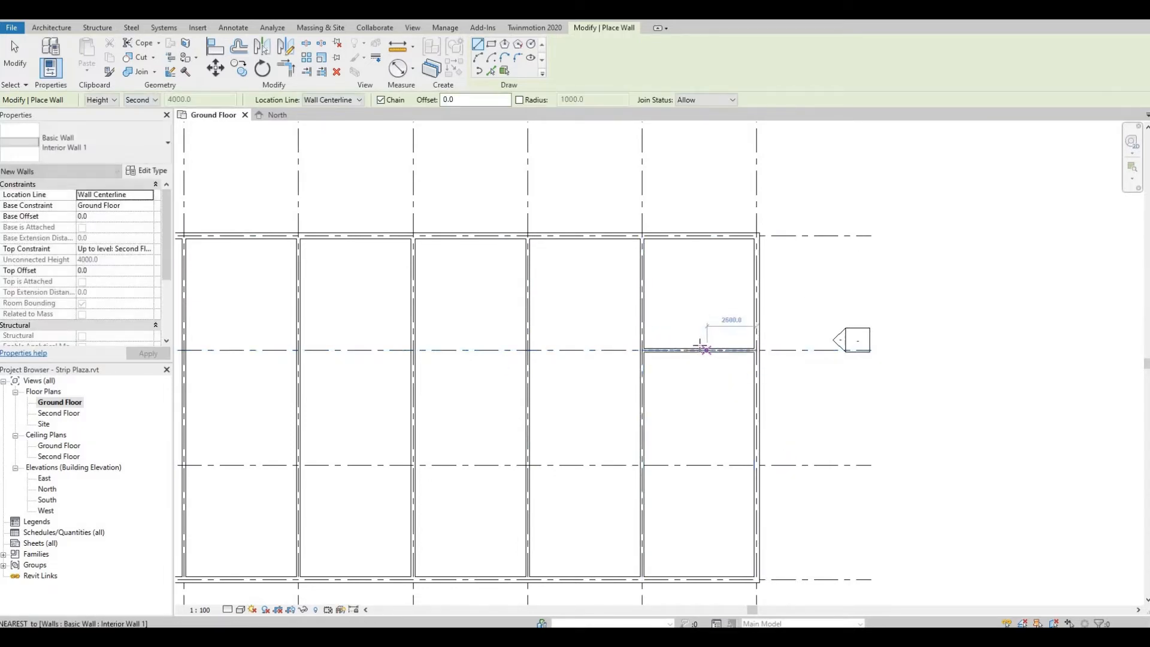
Step: Divide the bay between grids 6 and 7 with a wall from grid C to grid D, about 2975 from grid 6, and check its position
left_click(699, 348)
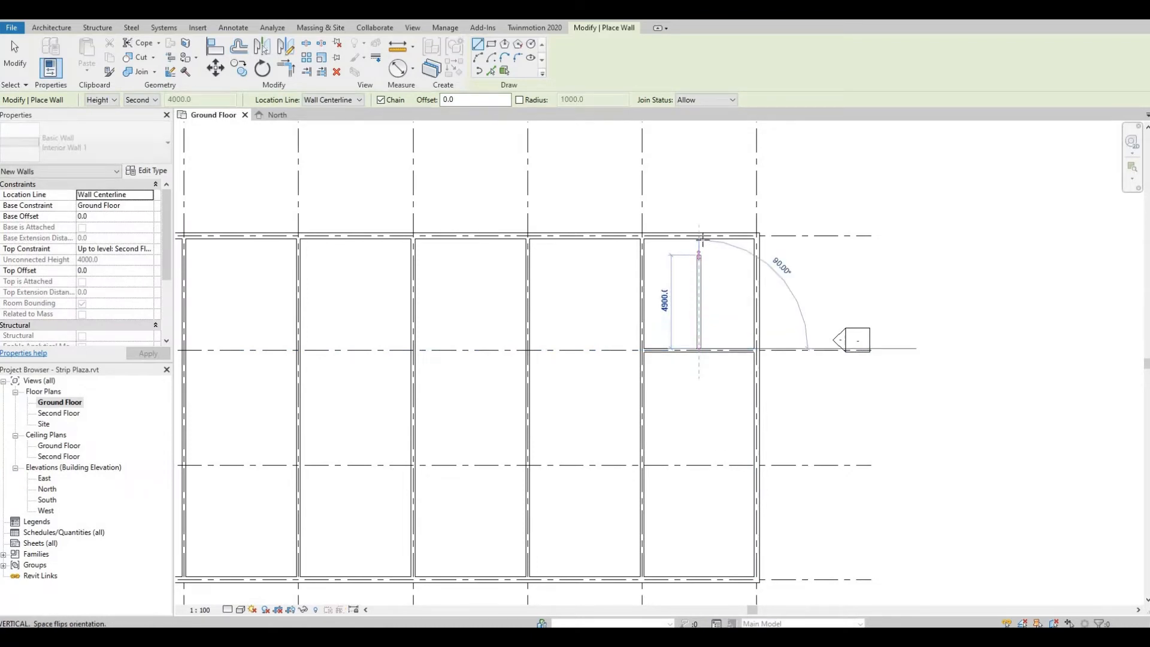
left_click(699, 236)
key("Escape")
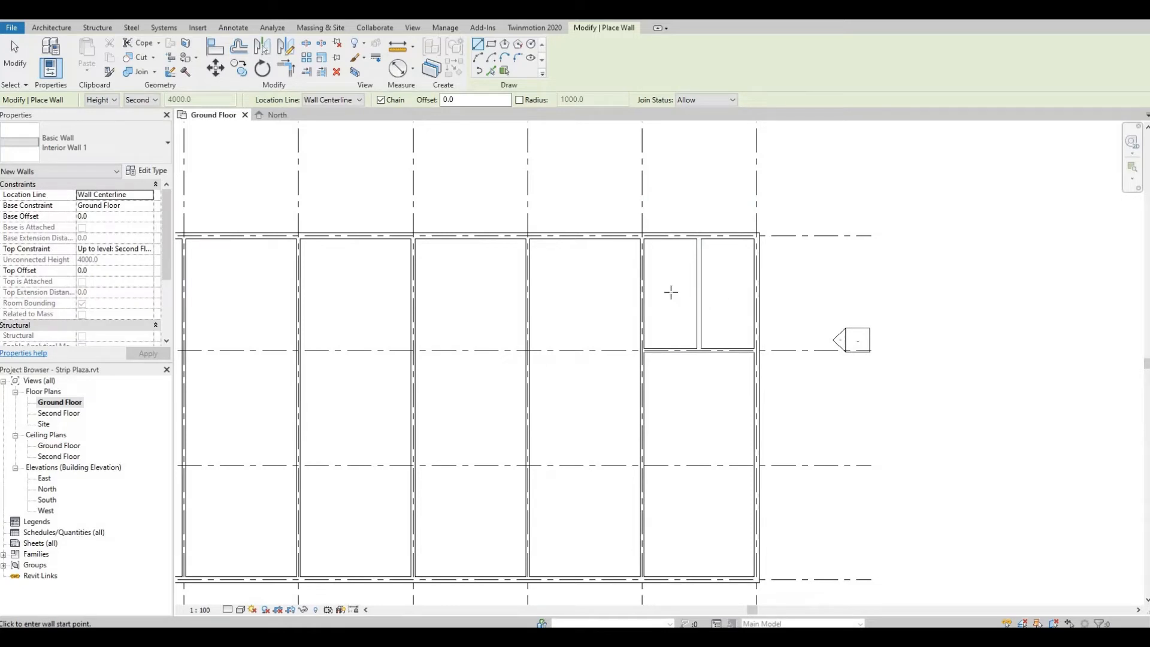
middle_click_drag(721, 341, 716, 249)
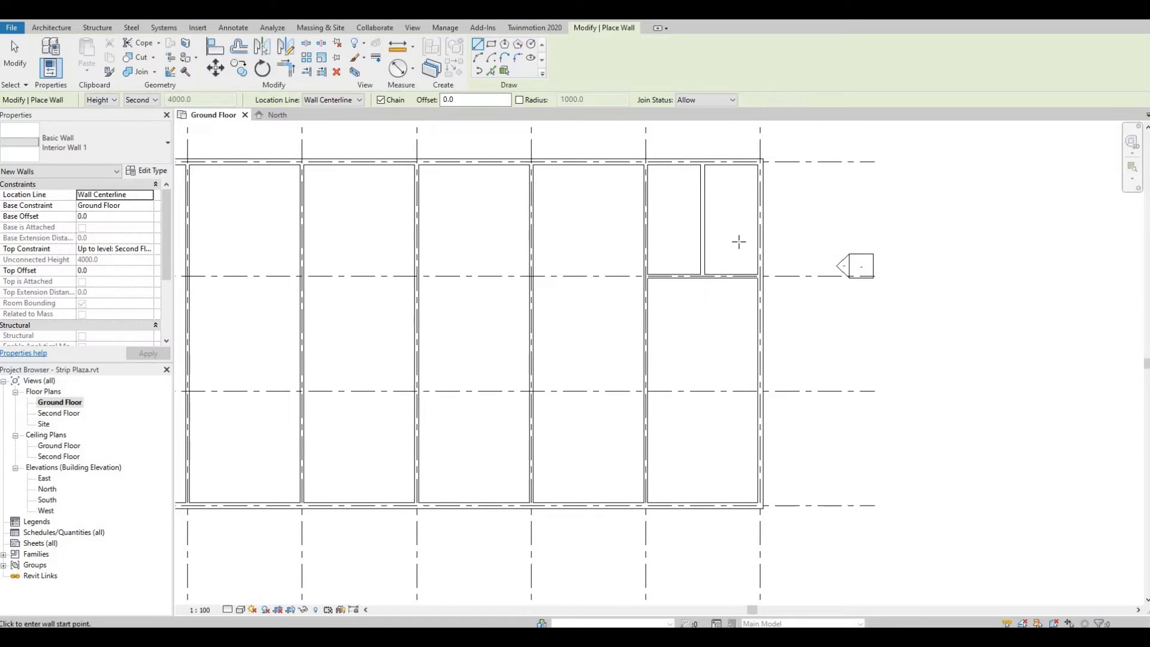
middle_click_drag(693, 228, 681, 261)
scroll(698, 203, "up", 1)
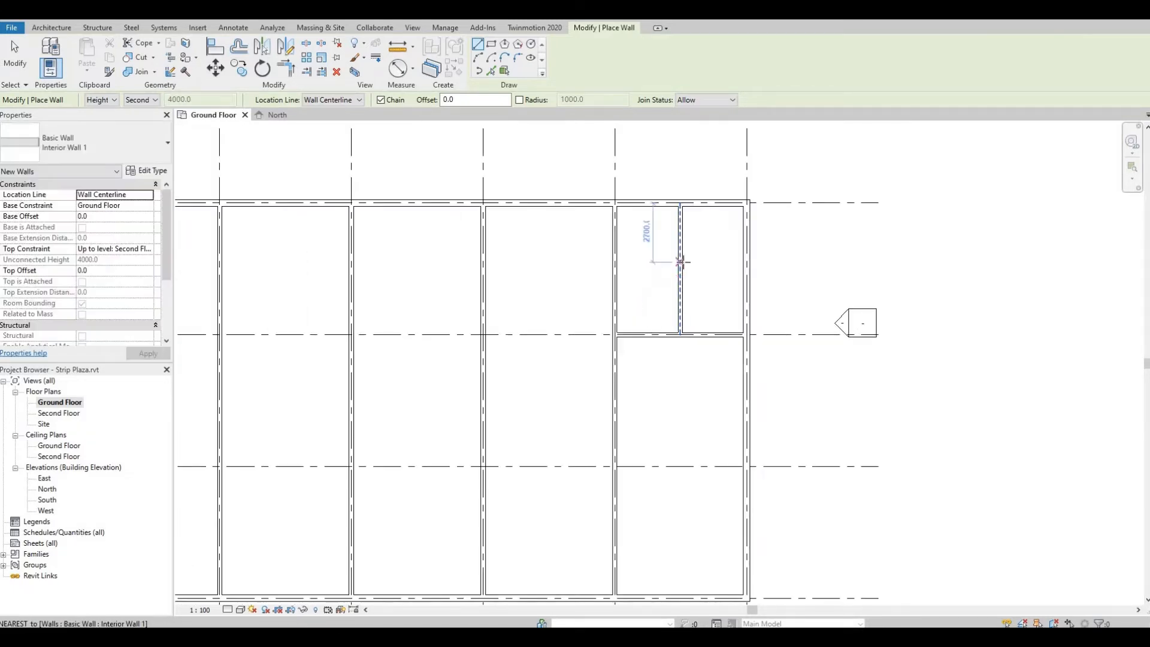
key("Escape")
key("Escape")
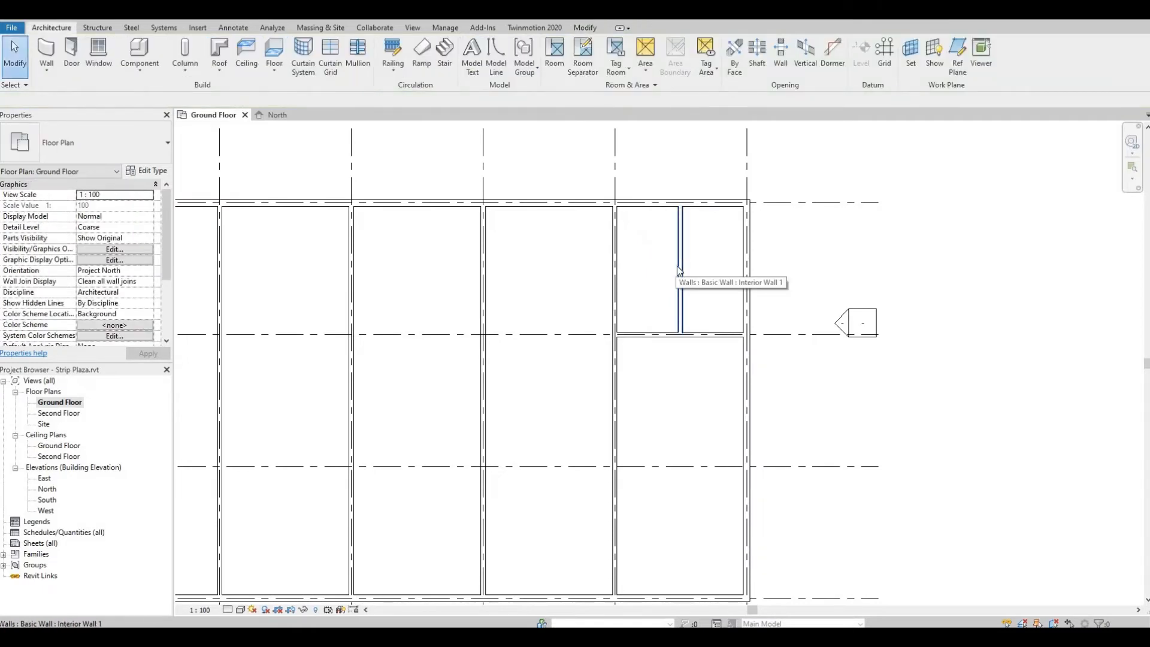
left_click(679, 270)
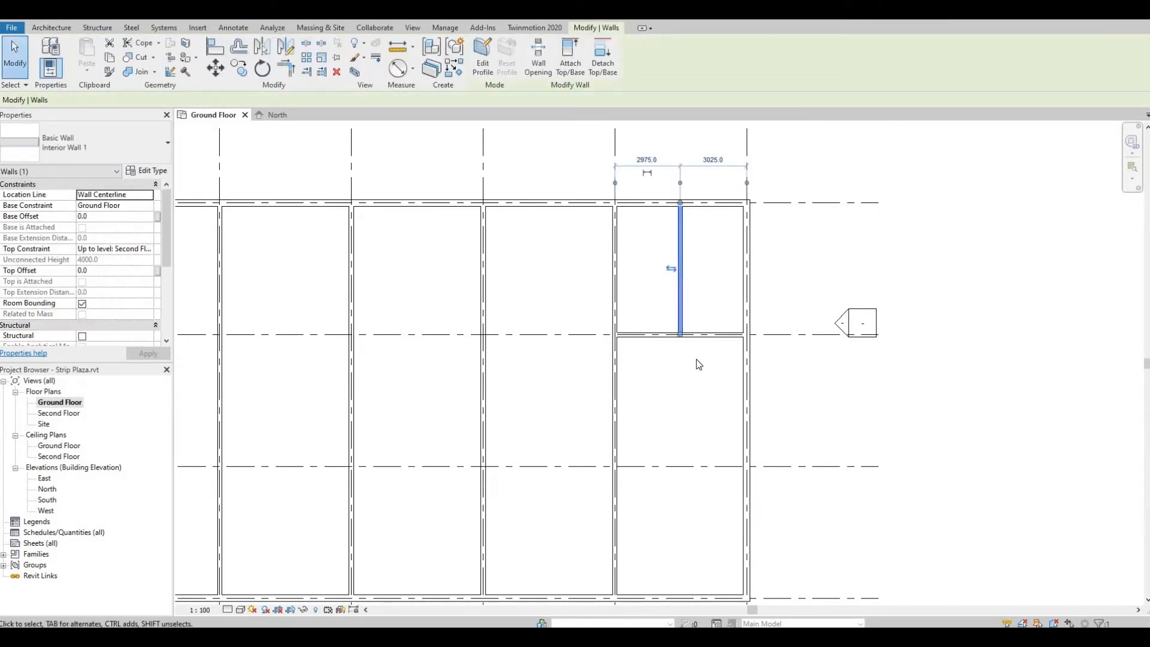
scroll(717, 276, "down", 2)
key("Escape")
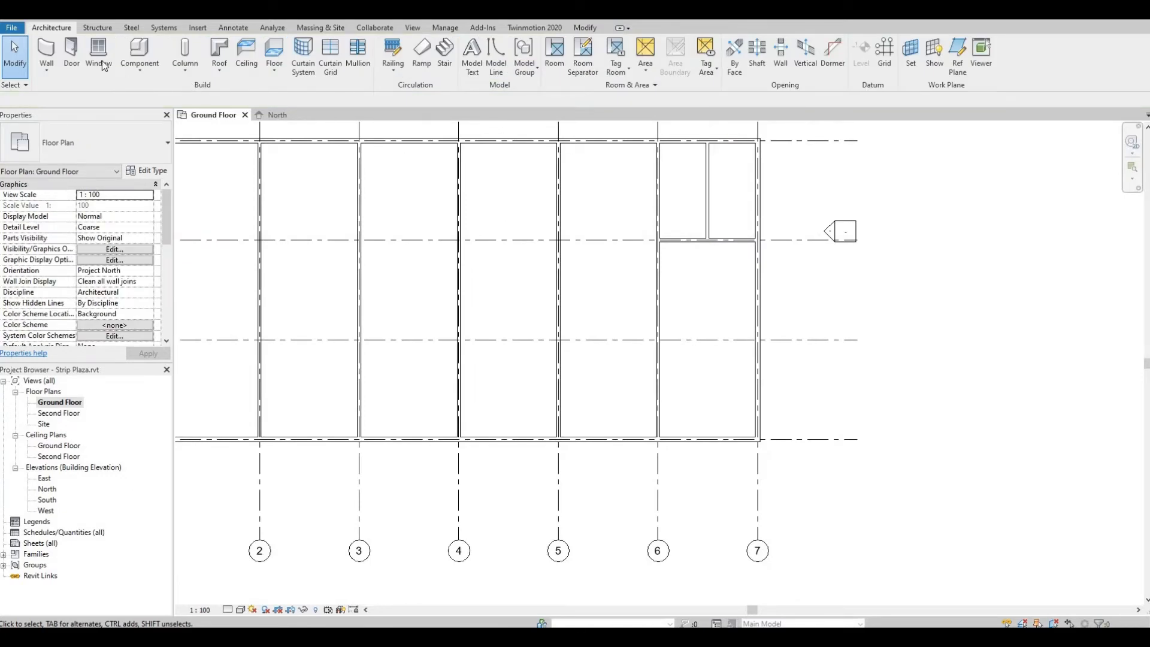
Step: Draw an Interior Wall 1 cross wall from the grid 6 partition to the grid 7 exterior wall, about 2000 from grid A
left_click(50, 55)
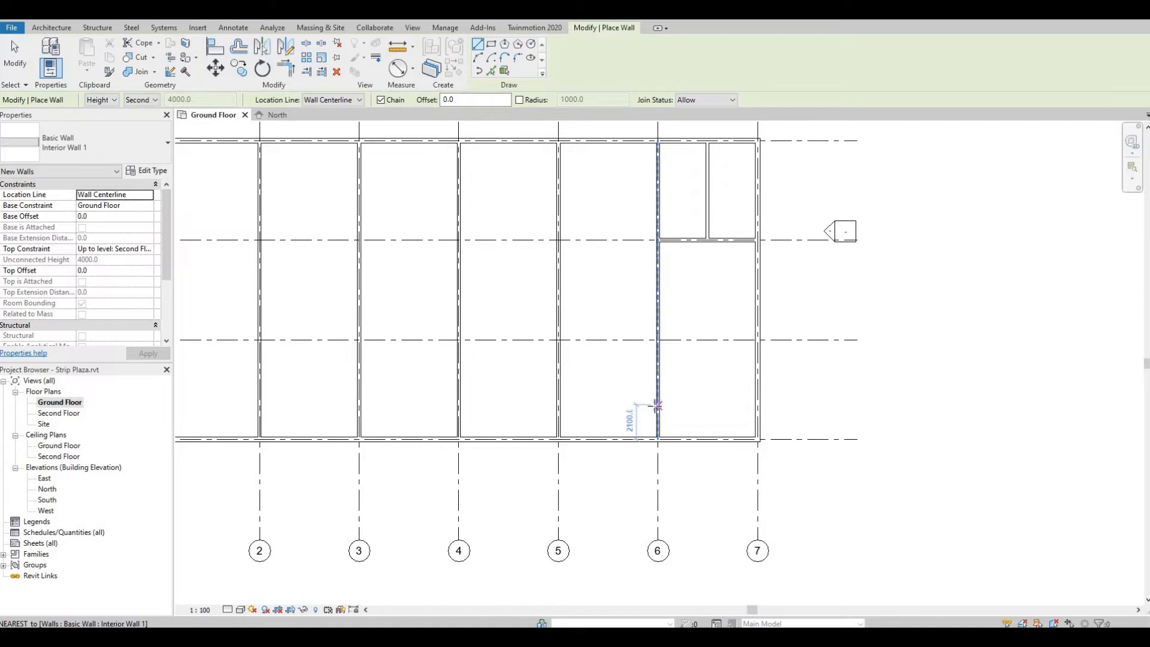
left_click(657, 406)
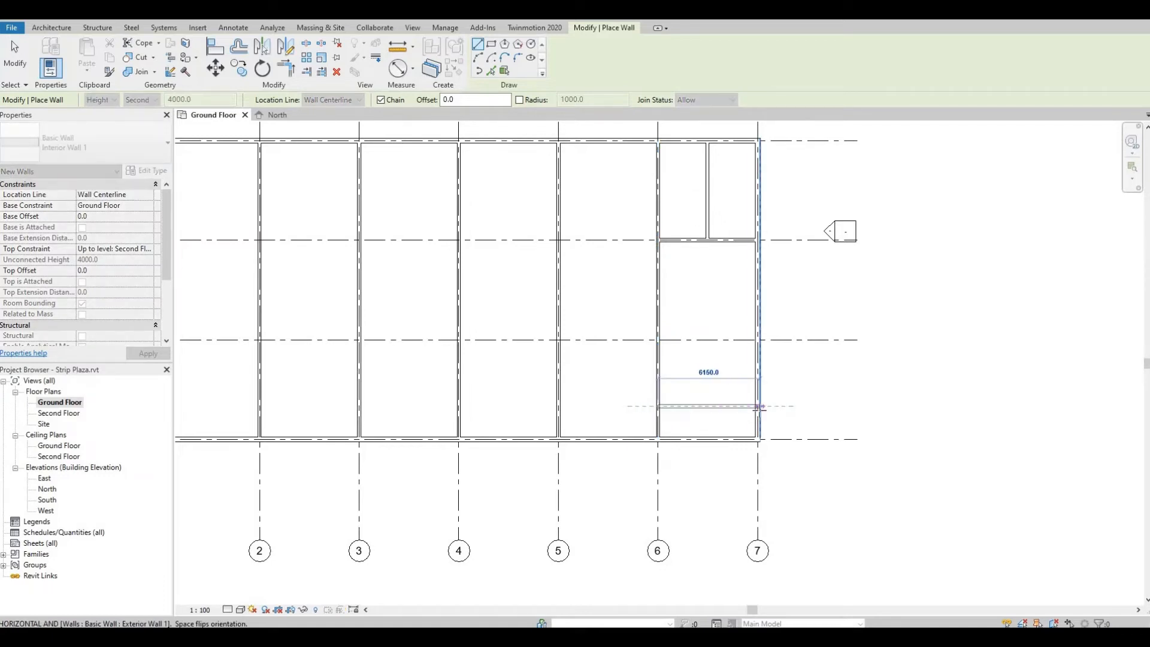
left_click(756, 407)
key("Escape")
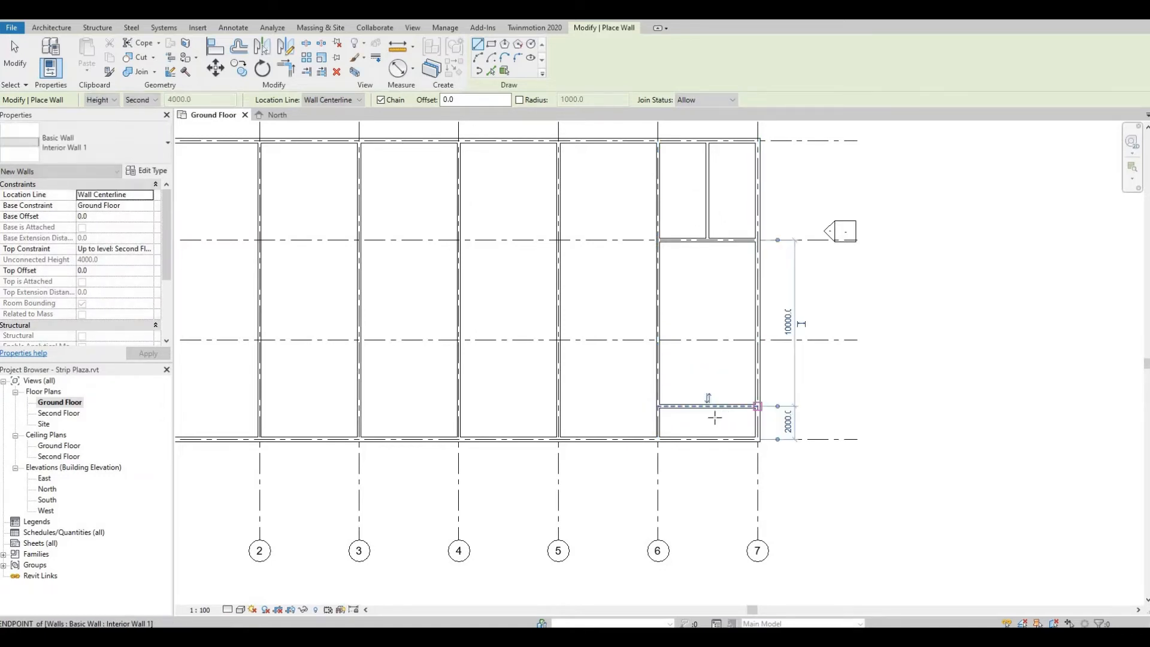
scroll(706, 414, "up", 5)
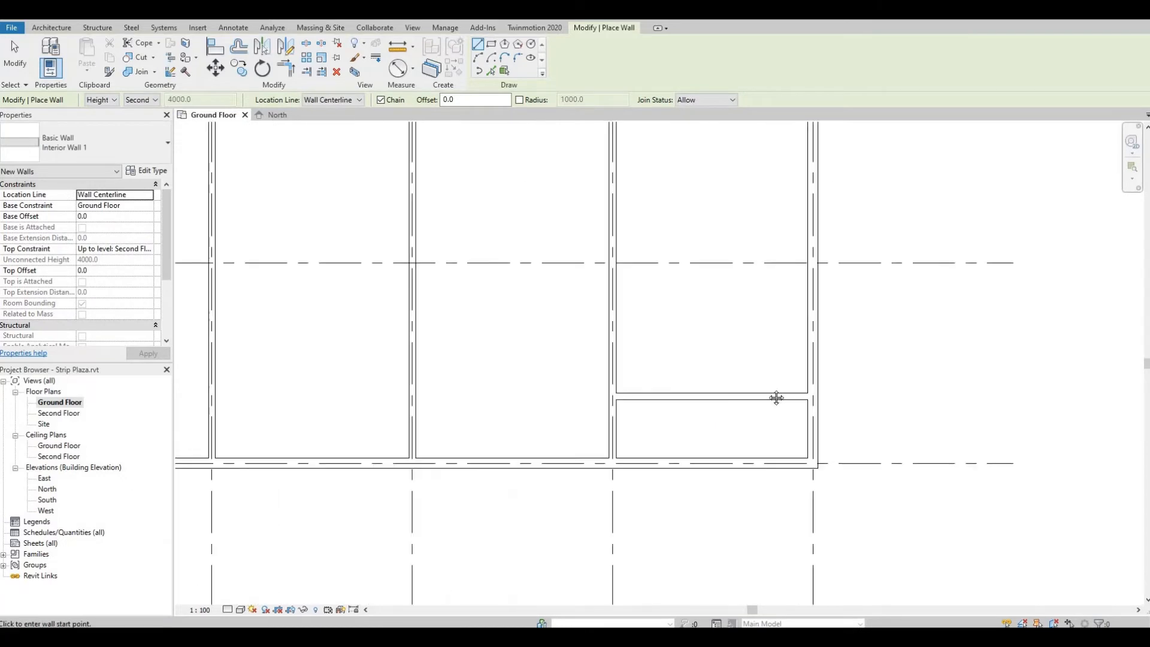
scroll(758, 372, "down", 5)
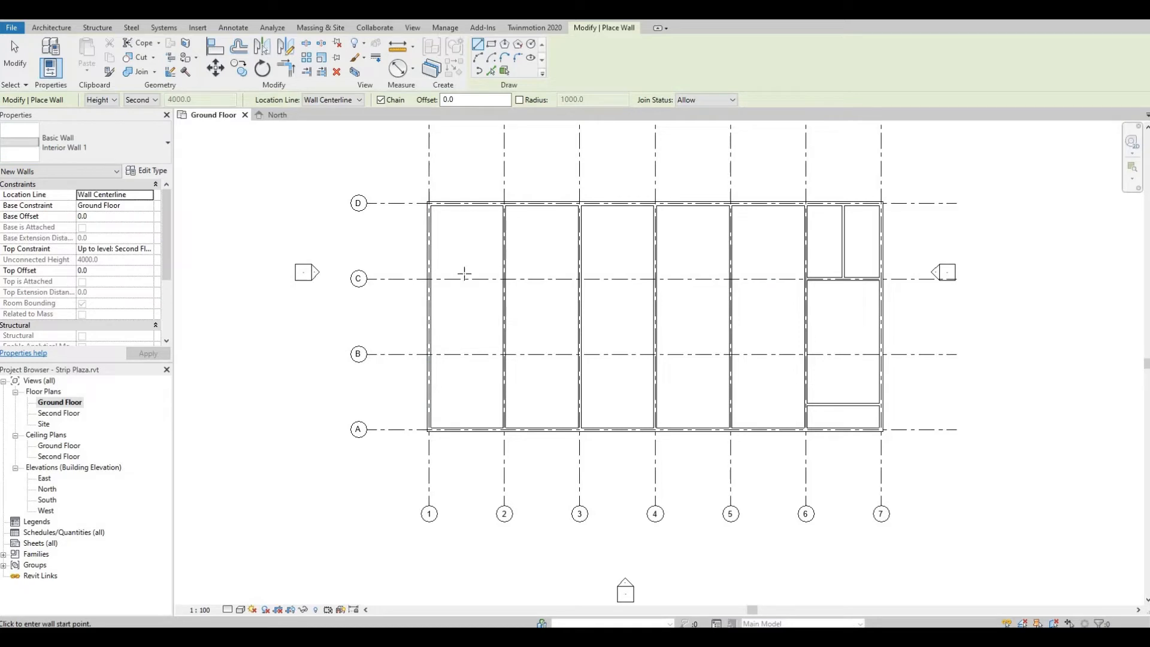
scroll(427, 279, "up", 3)
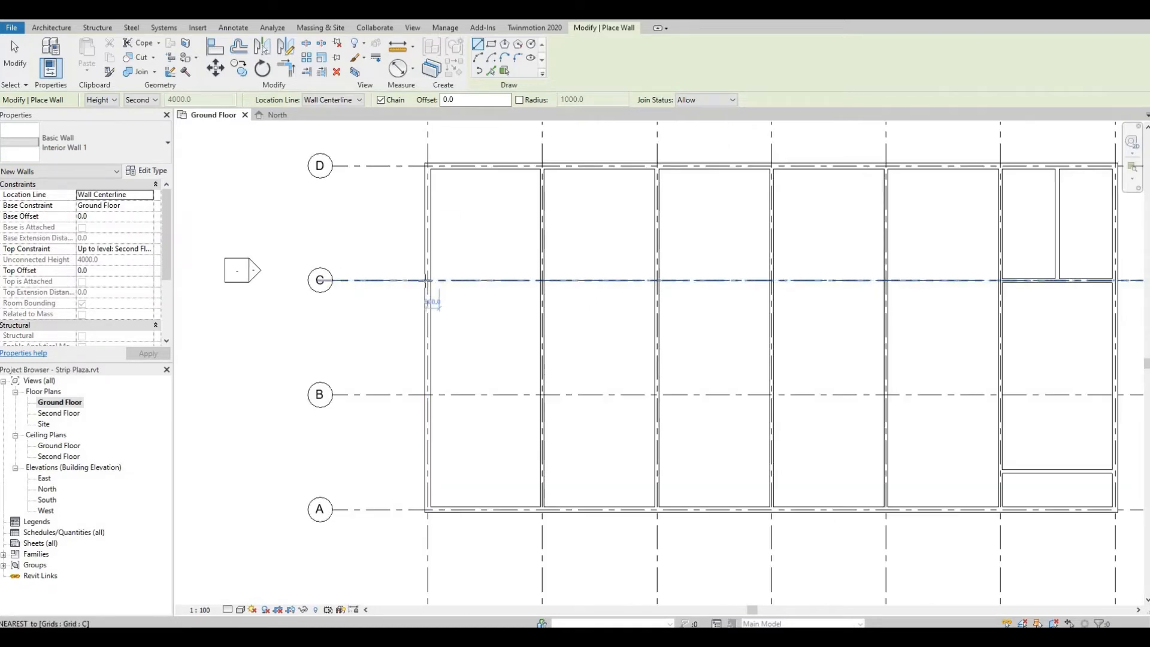
left_click(427, 279)
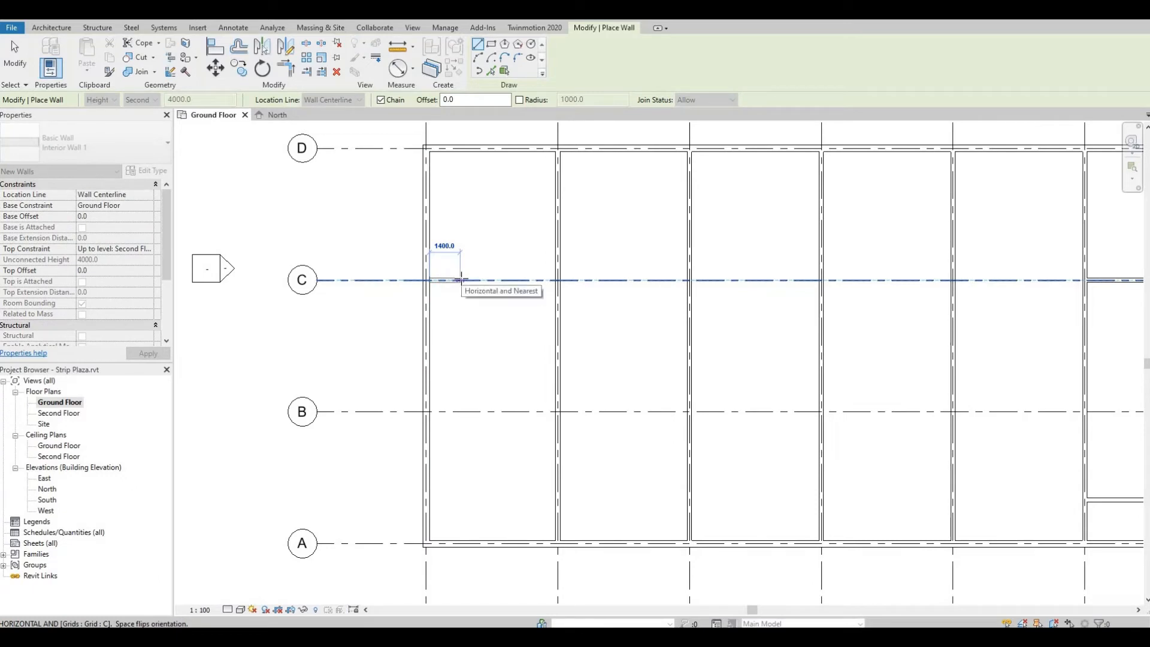
scroll(526, 289, "down", 2)
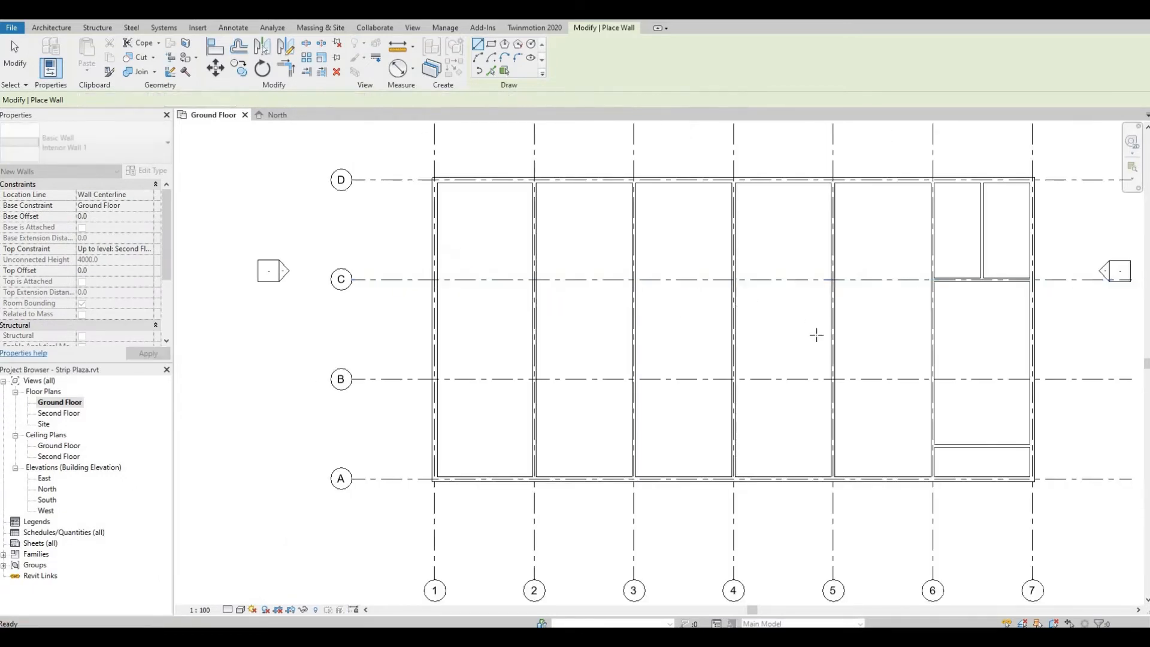
key("Escape")
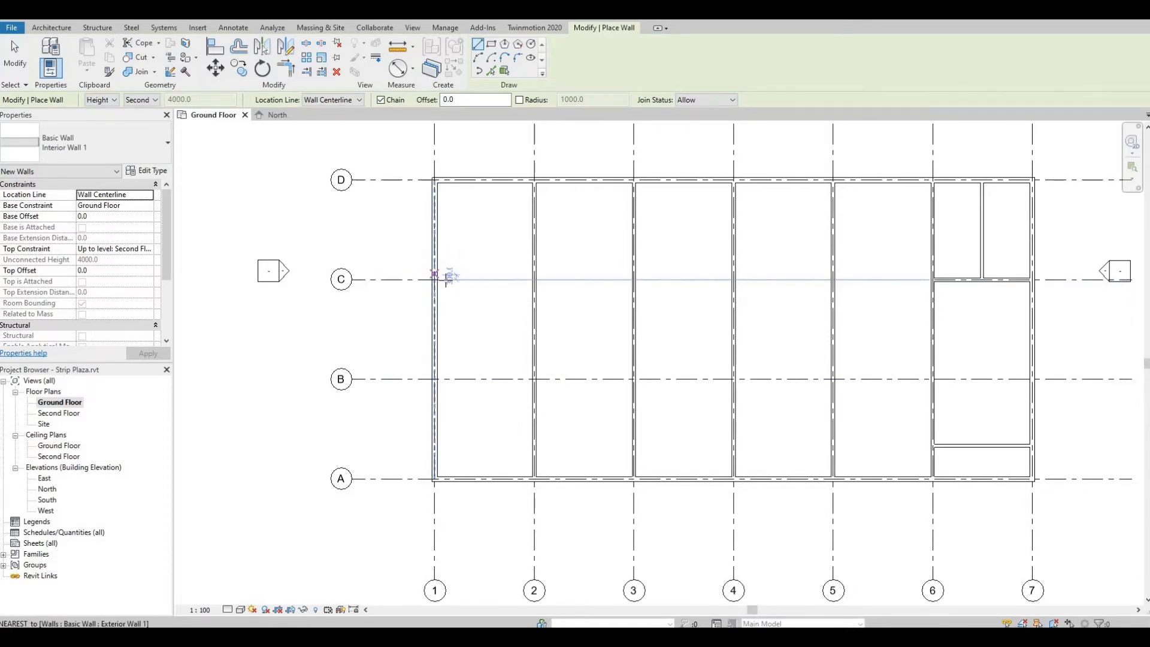
Step: Draw a U-shaped Interior Wall 1 enclosure off the grid 1 exterior wall, 1500 out along grid C, 10000 towards grid A, and back
scroll(432, 273, "up", 2)
scroll(435, 280, "up", 2)
left_click(433, 282)
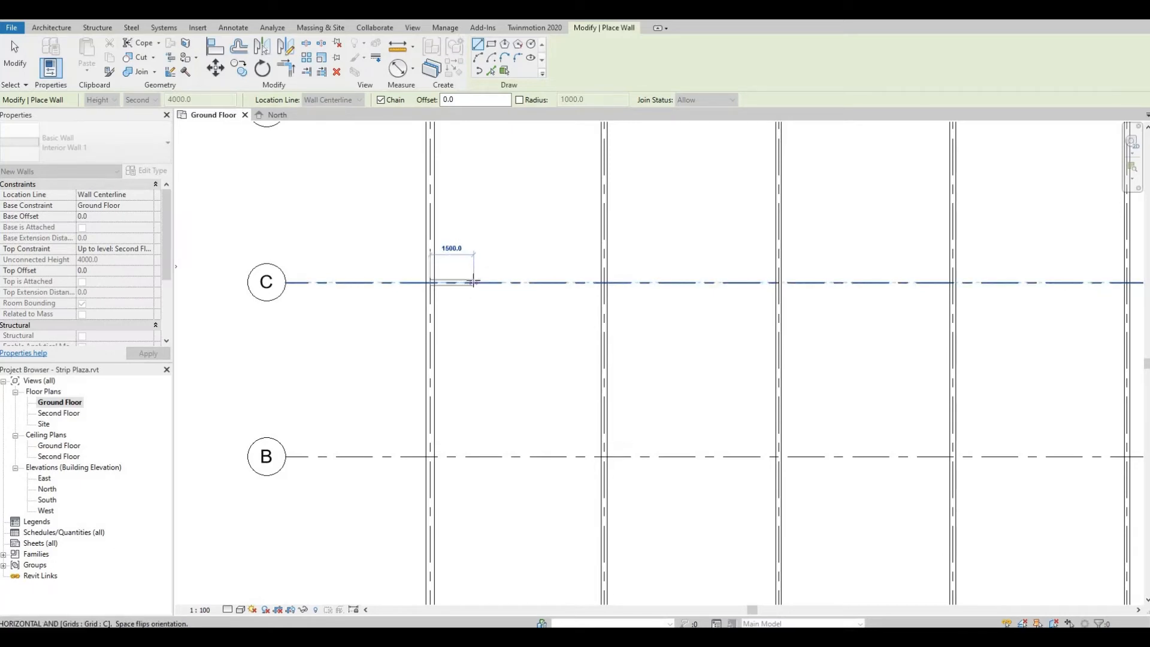
left_click(472, 298)
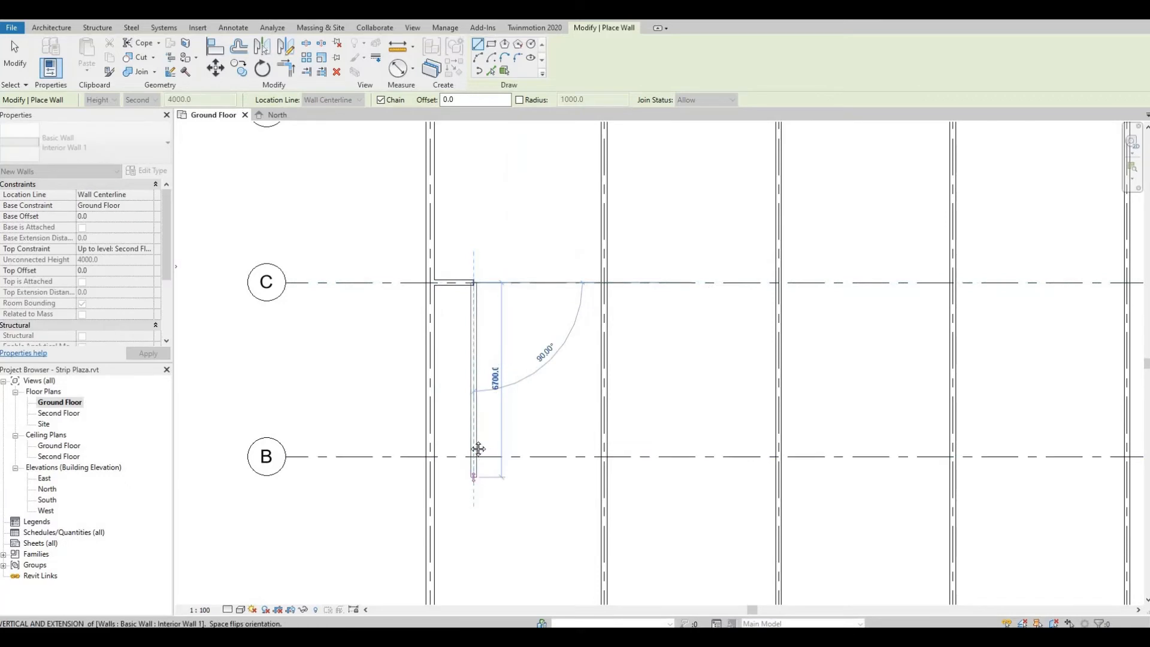
middle_click_drag(475, 449, 460, 348)
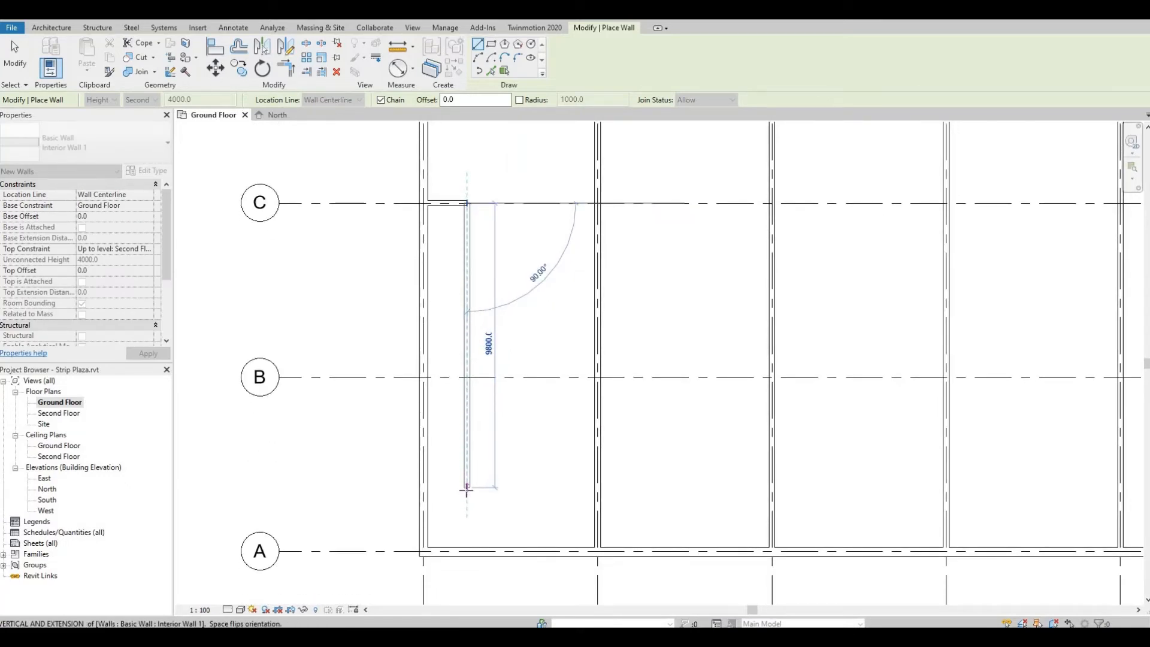
left_click(466, 492)
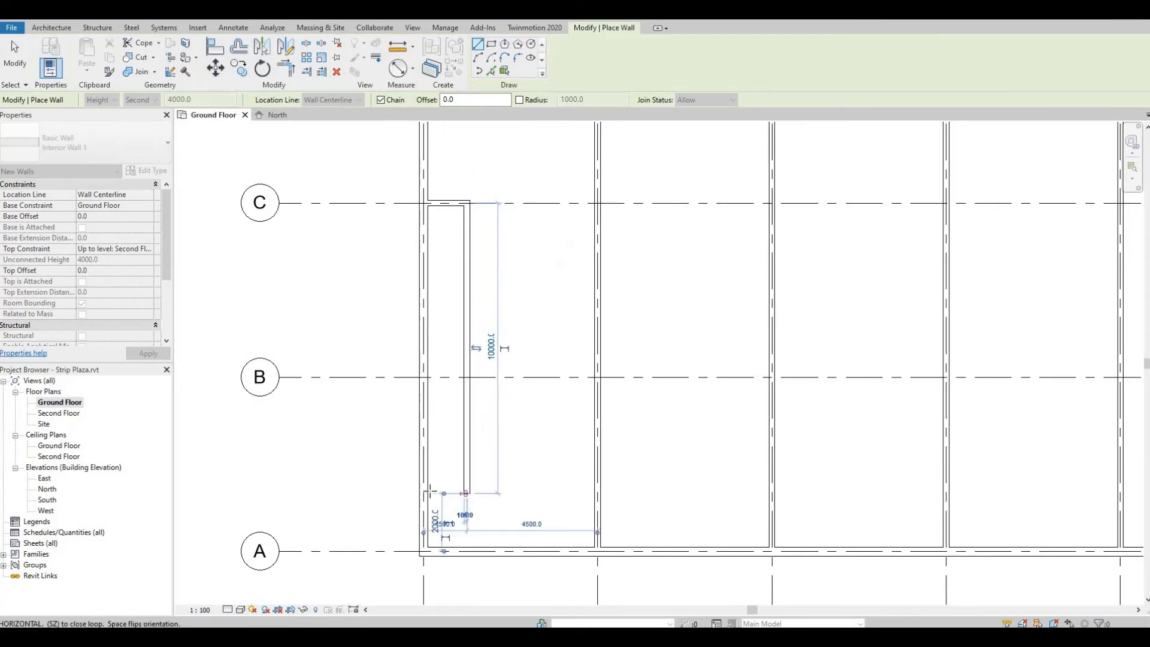
left_click(427, 493)
key("Escape")
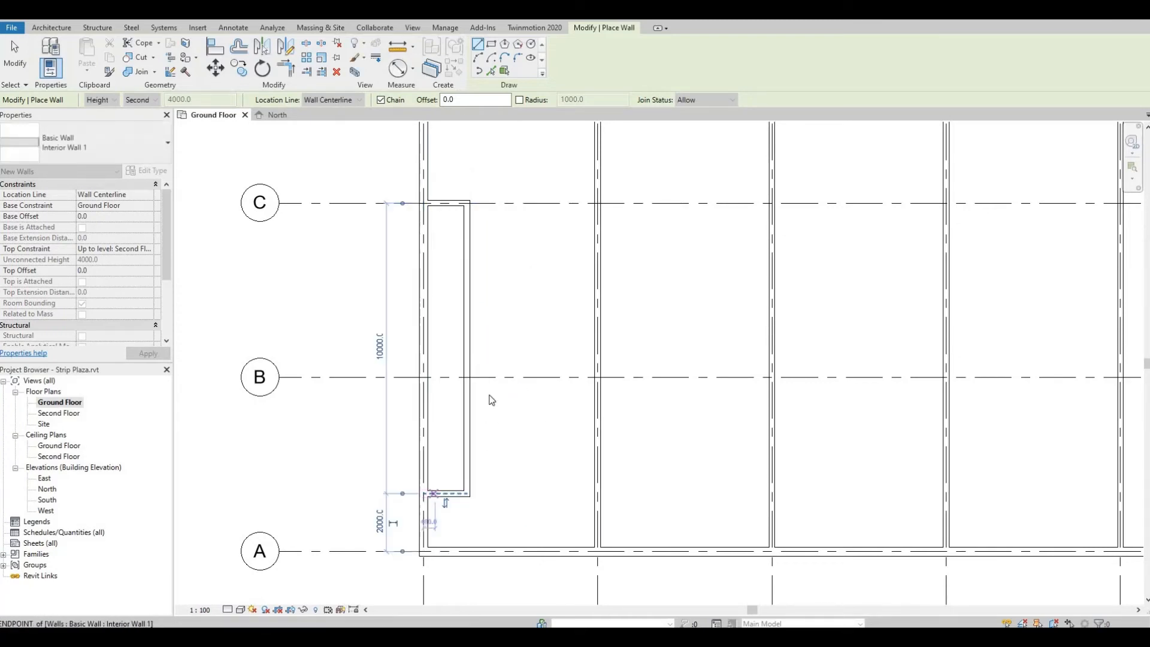
key("Escape")
scroll(505, 395, "down", 2)
scroll(479, 418, "down", 3)
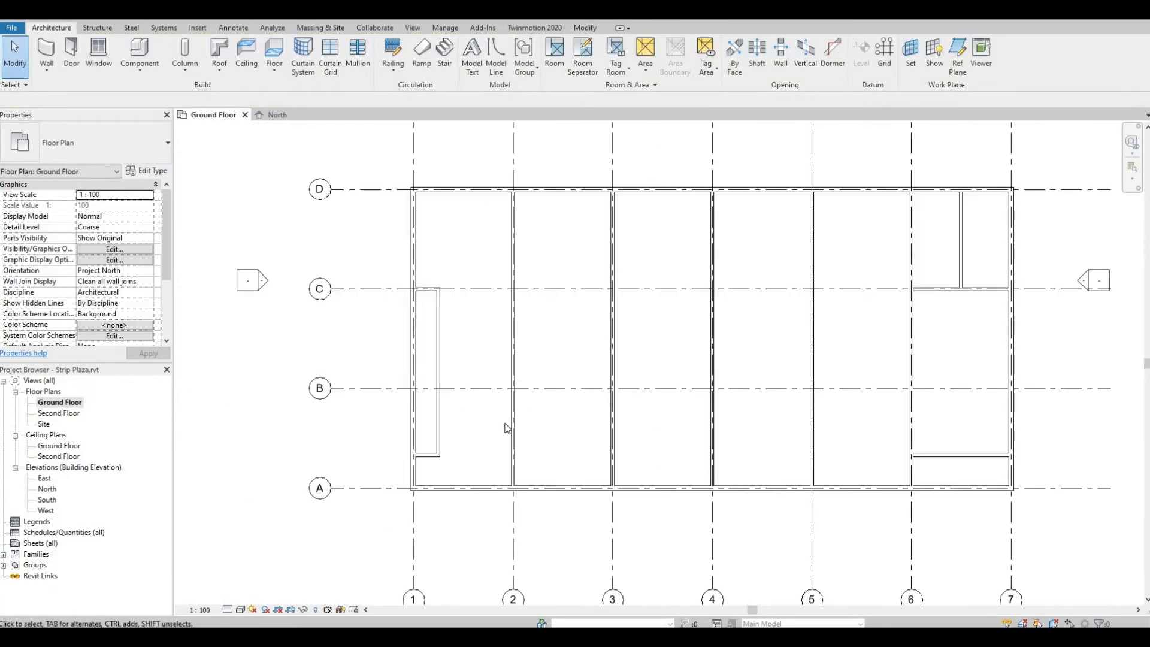
middle_click_drag(490, 415, 488, 410)
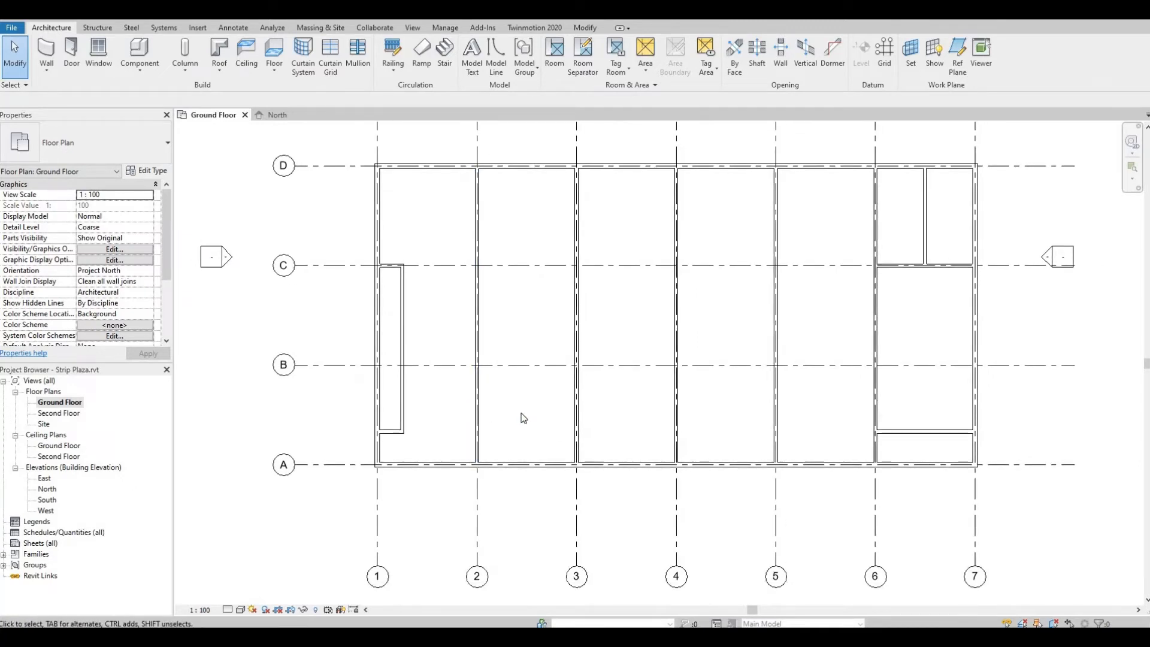
middle_click_drag(616, 405, 621, 429)
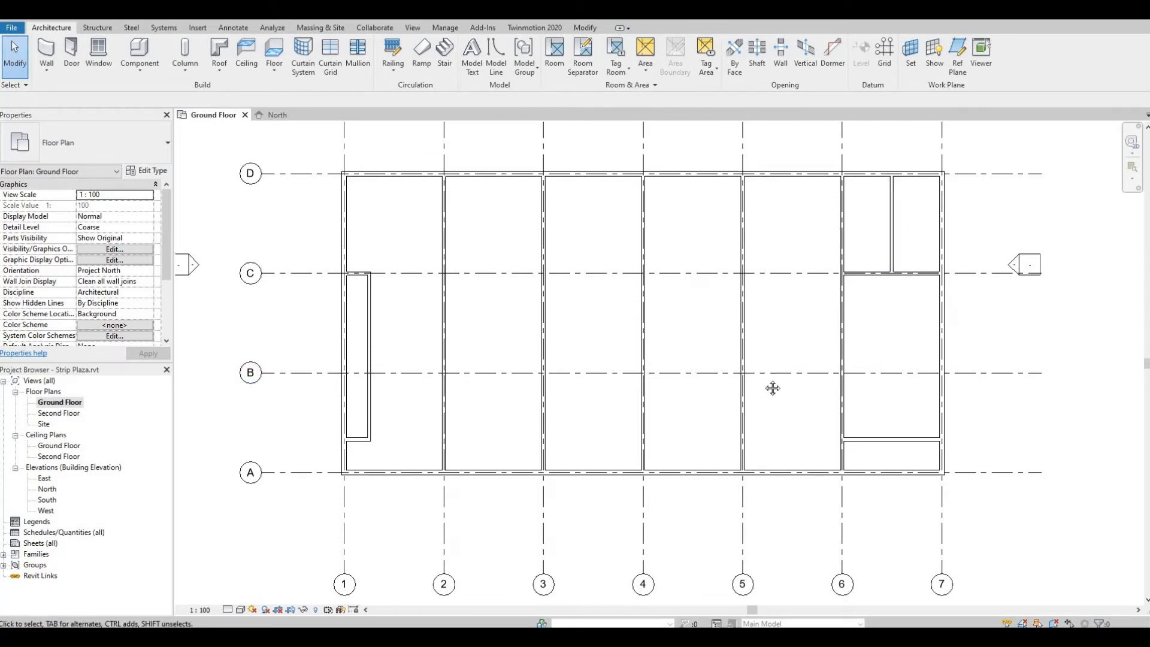
mouse_move(772, 388)
middle_mouse_down()
mouse_move(771, 366)
mouse_move(783, 374)
middle_mouse_up()
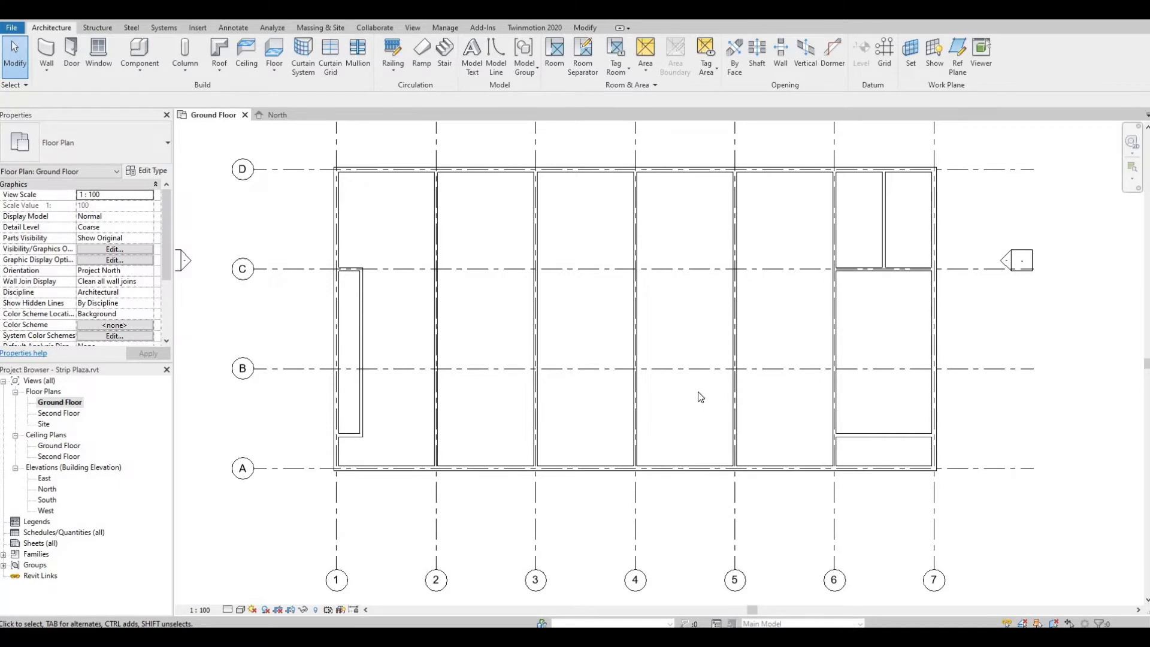
middle_click_drag(692, 390, 688, 395)
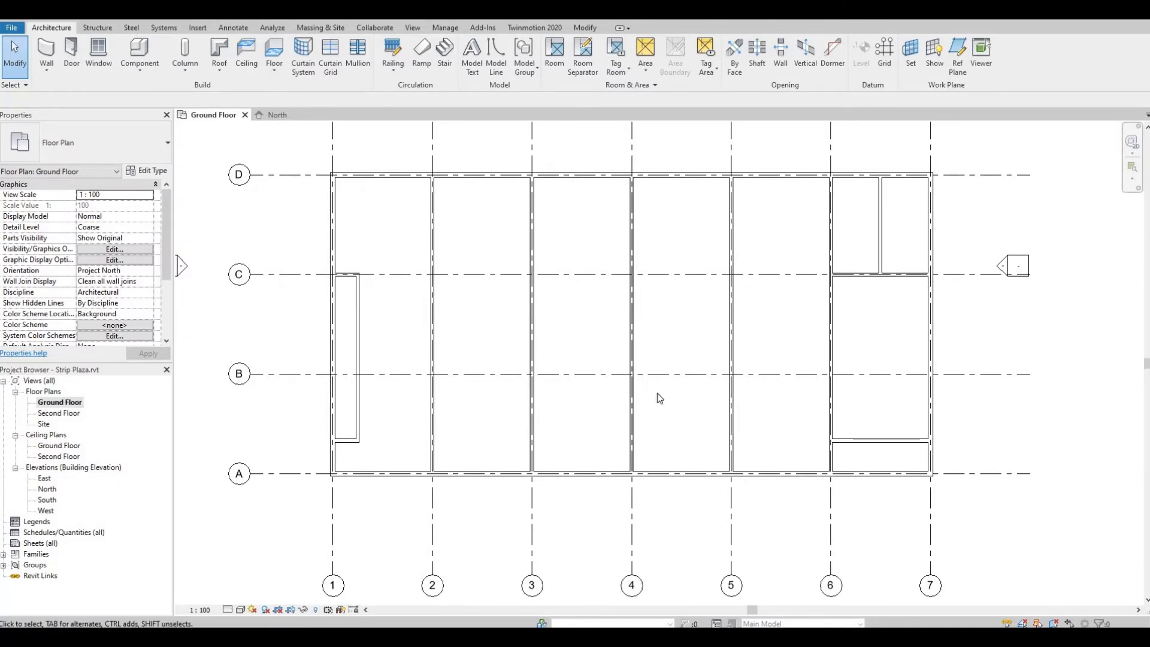
Step: Draw an Interior Wall 1 cross wall from the grid 1 exterior wall to the grid 6 partition, 3000 from grid D
left_click(46, 54)
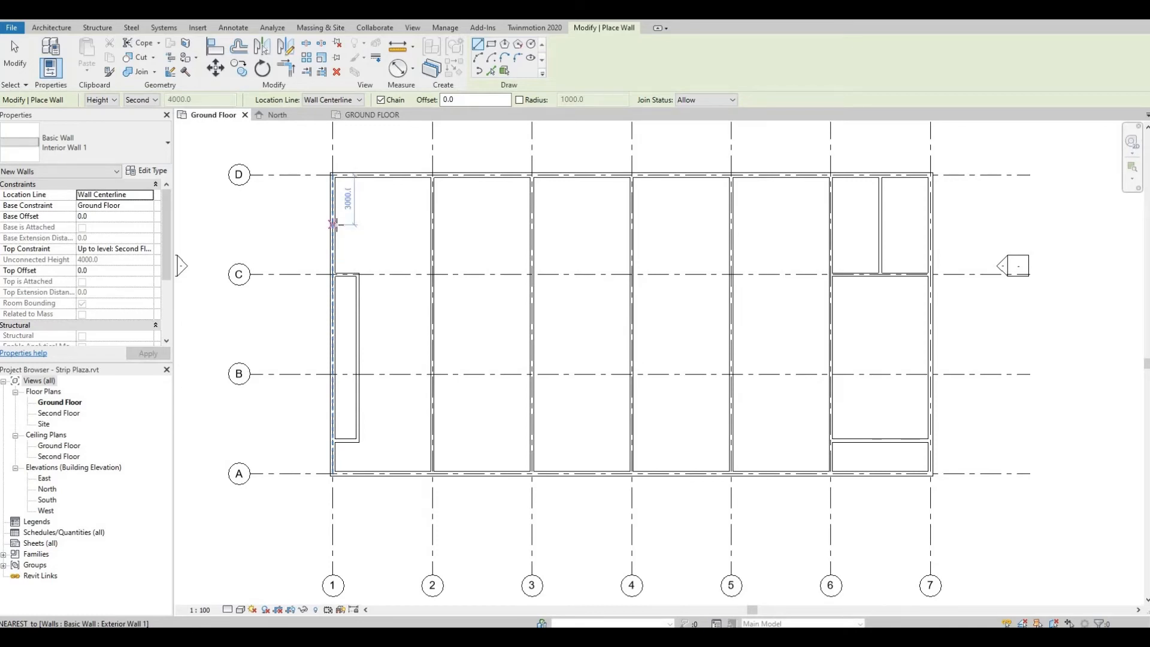
left_click(333, 224)
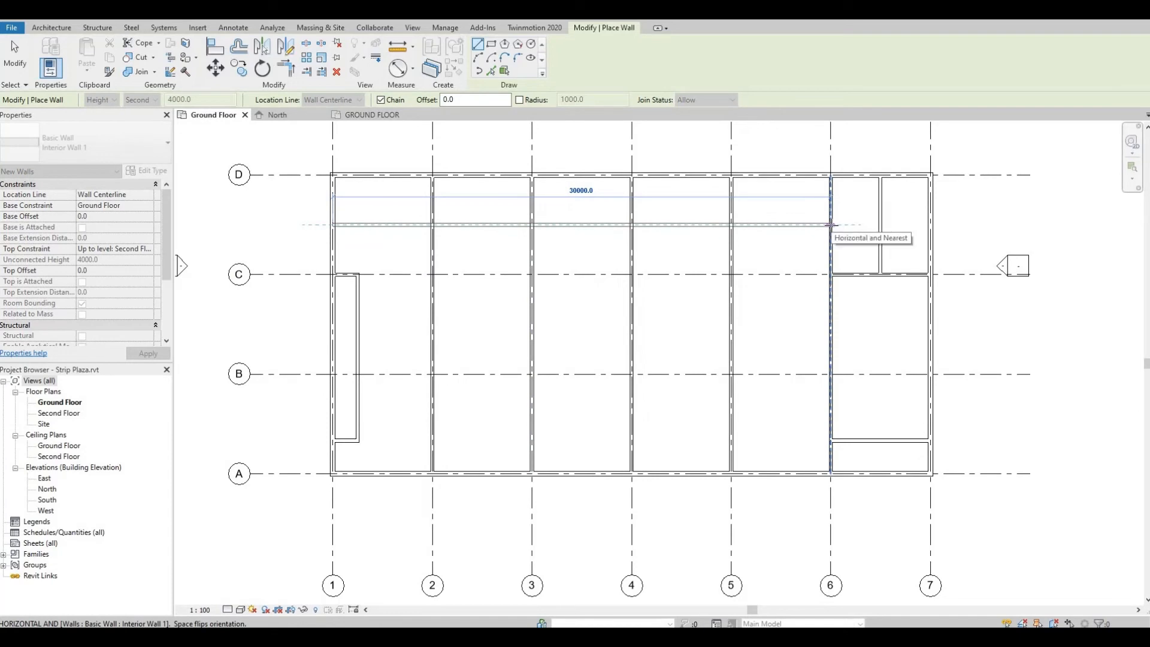
left_click(831, 224)
key("Escape")
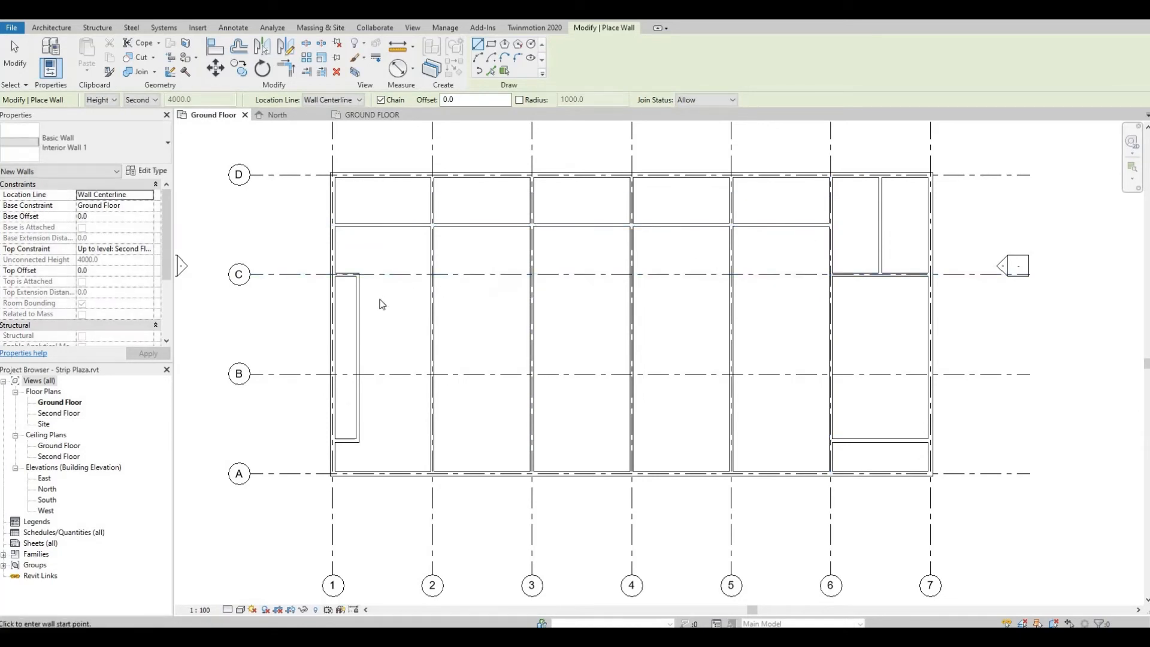
key("Escape")
Step: Select the three enclosure walls beside grid 1 and duplicate their wall type as Interior Wall 2
left_click(356, 289)
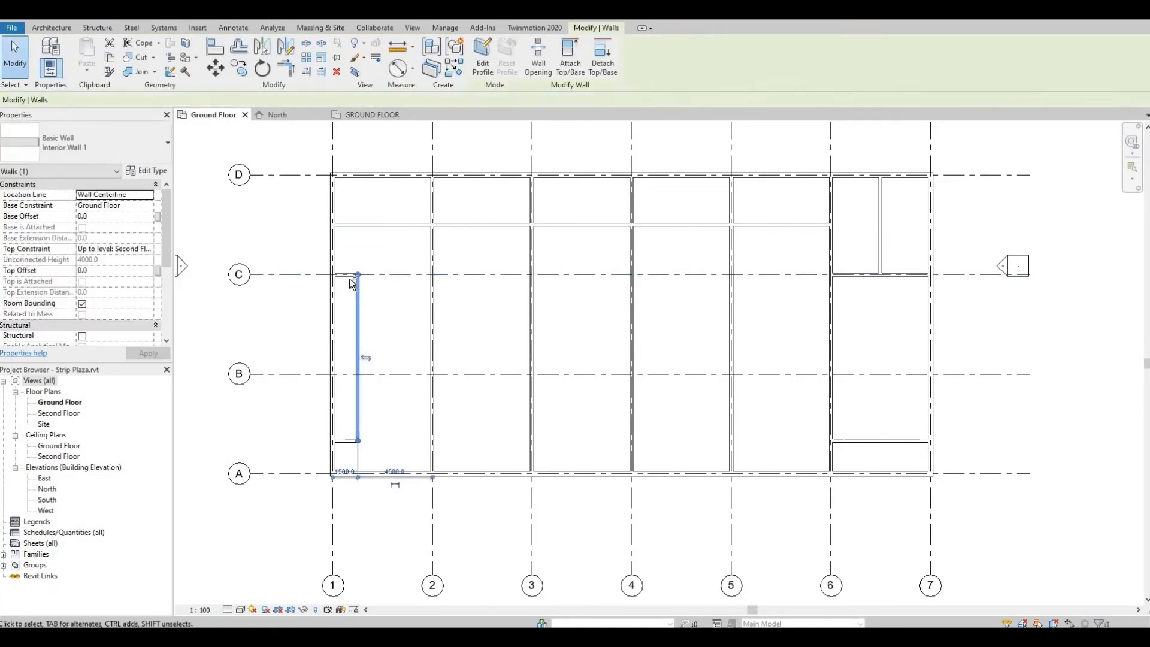
left_click(333, 414, "ctrl")
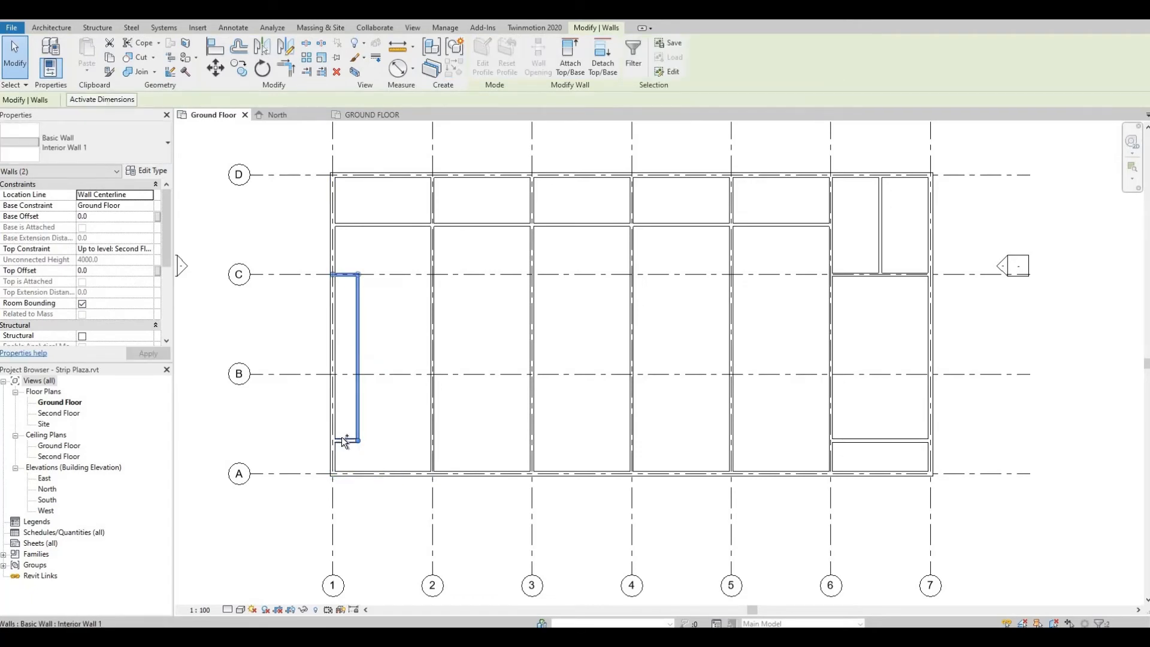
left_click(343, 440, "ctrl")
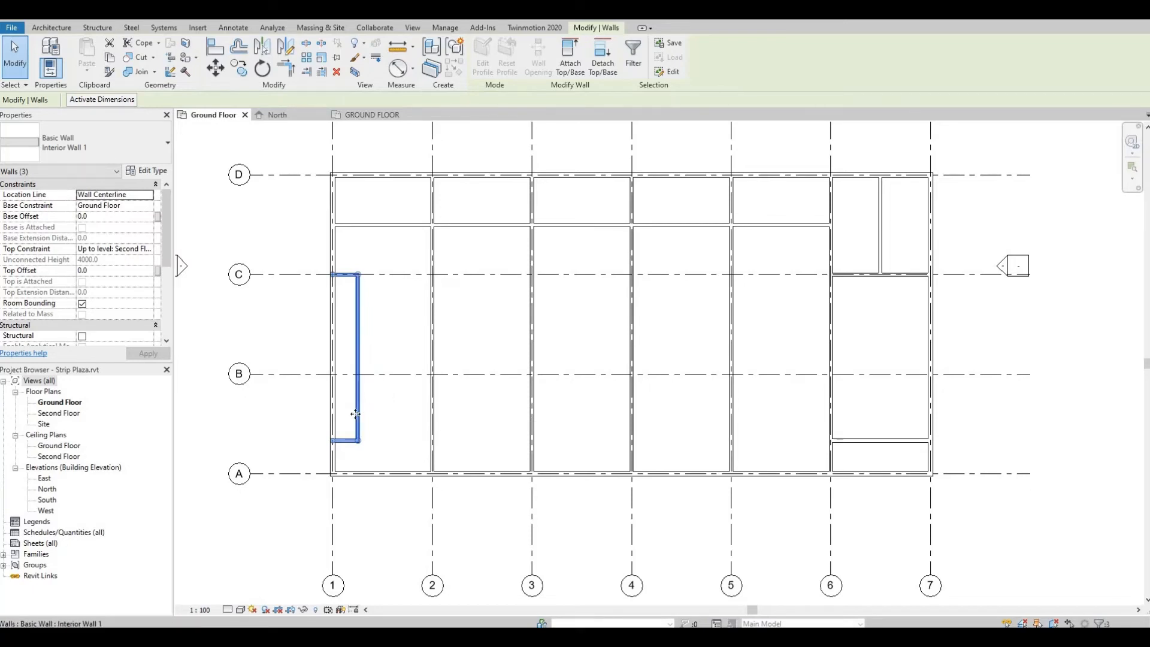
left_click(151, 173)
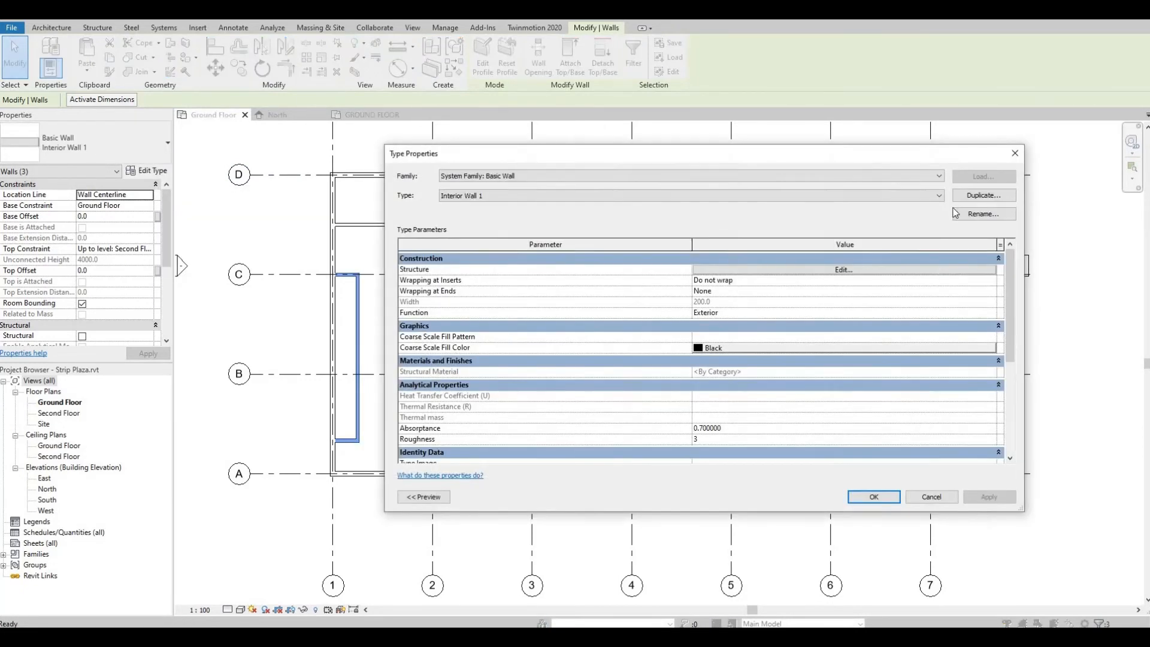
left_click(973, 197)
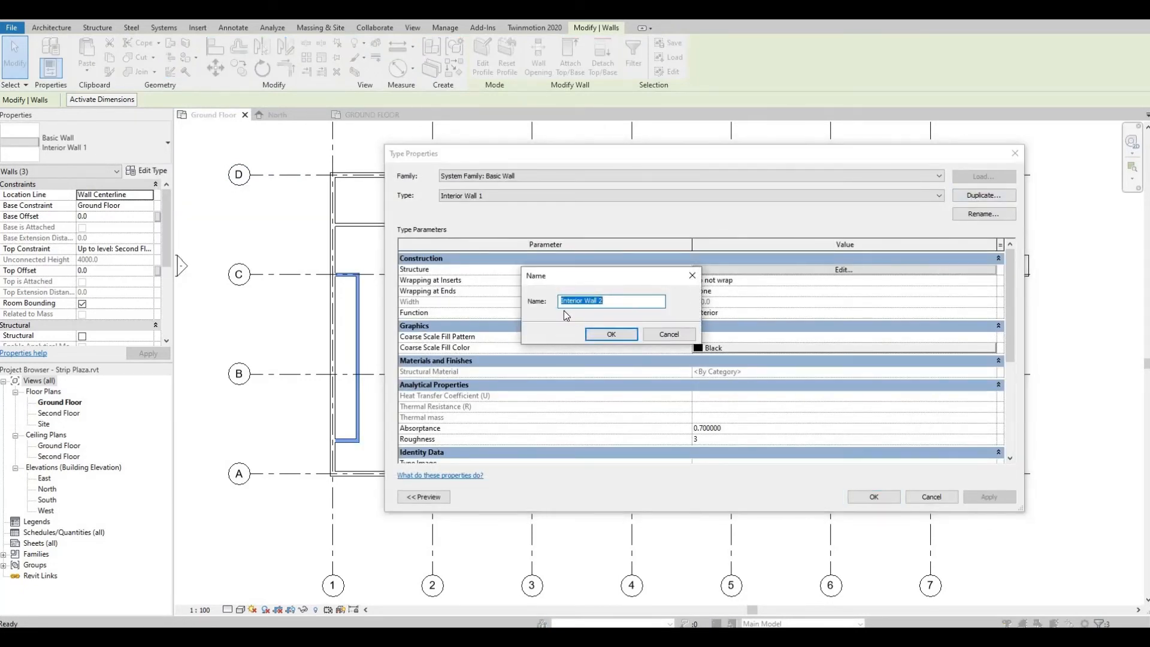
left_click(612, 338)
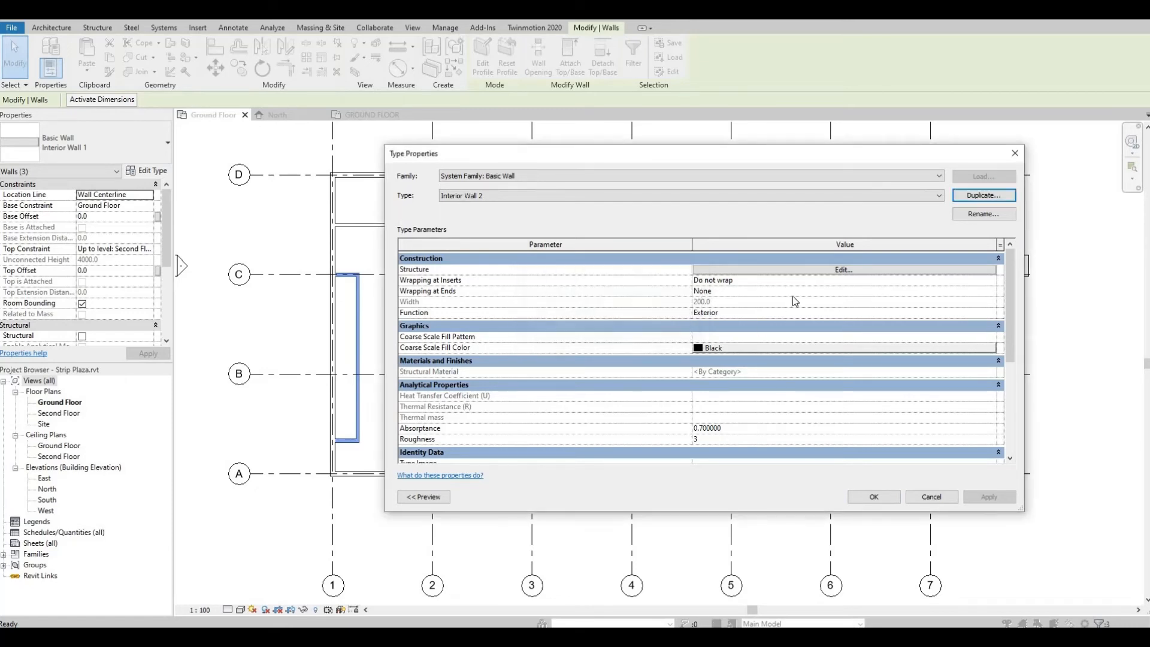
Step: Set the structure layer thickness of Interior Wall 2 to 300 and apply the type to the selected enclosure walls
left_click(843, 270)
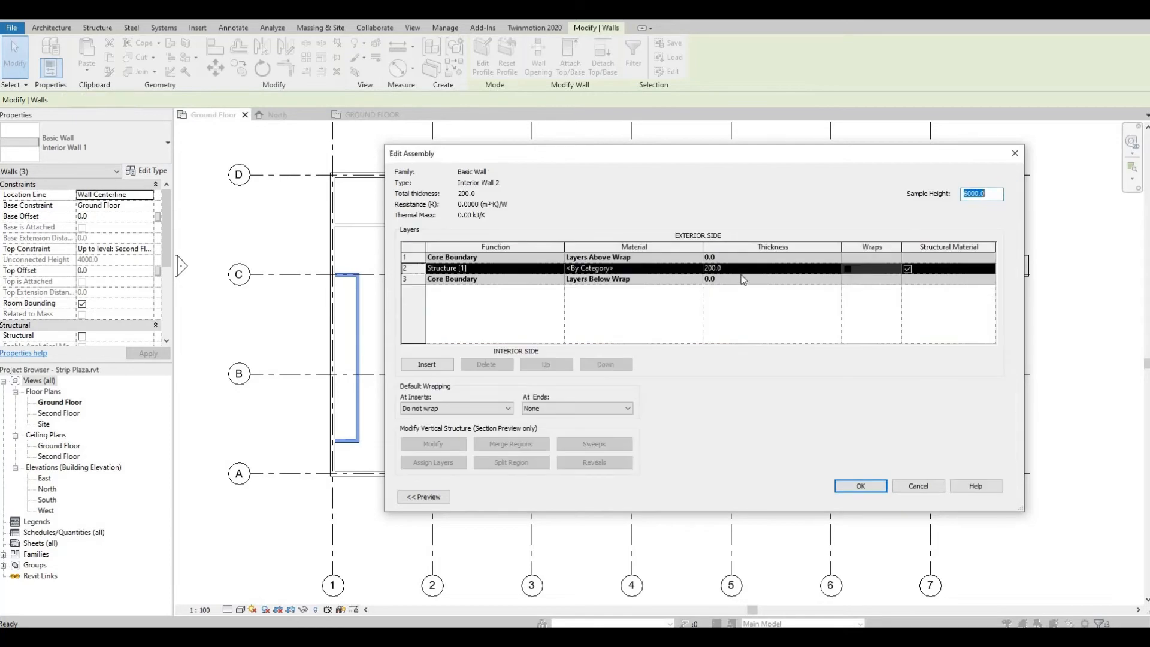
left_click(745, 270)
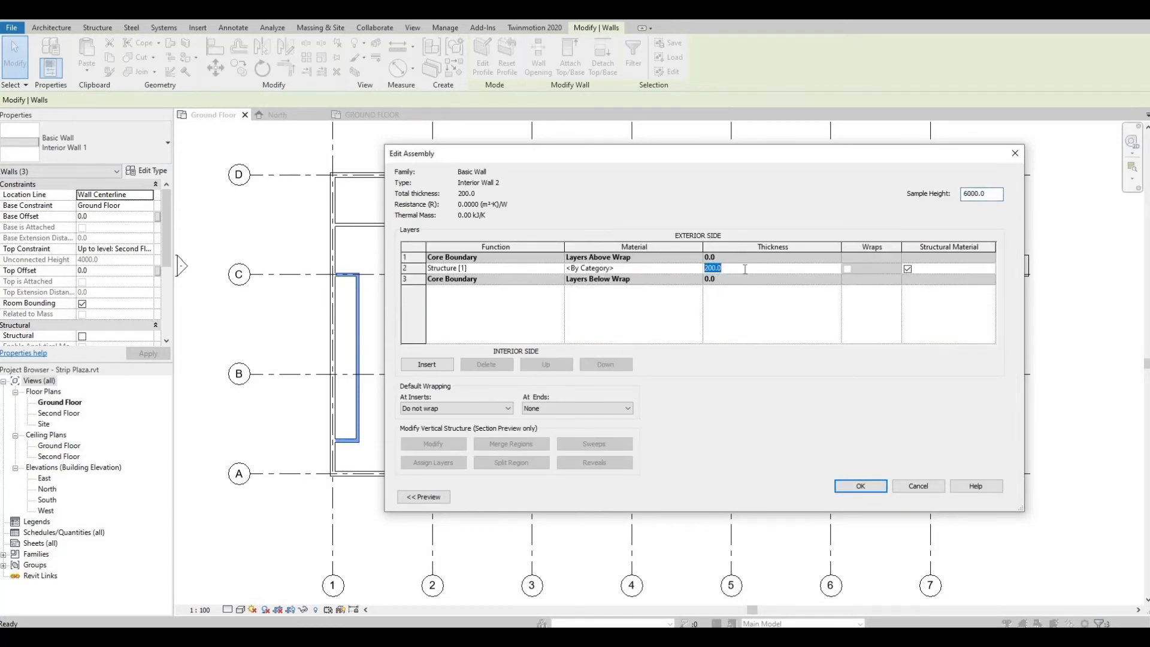
type("300")
left_click(861, 486)
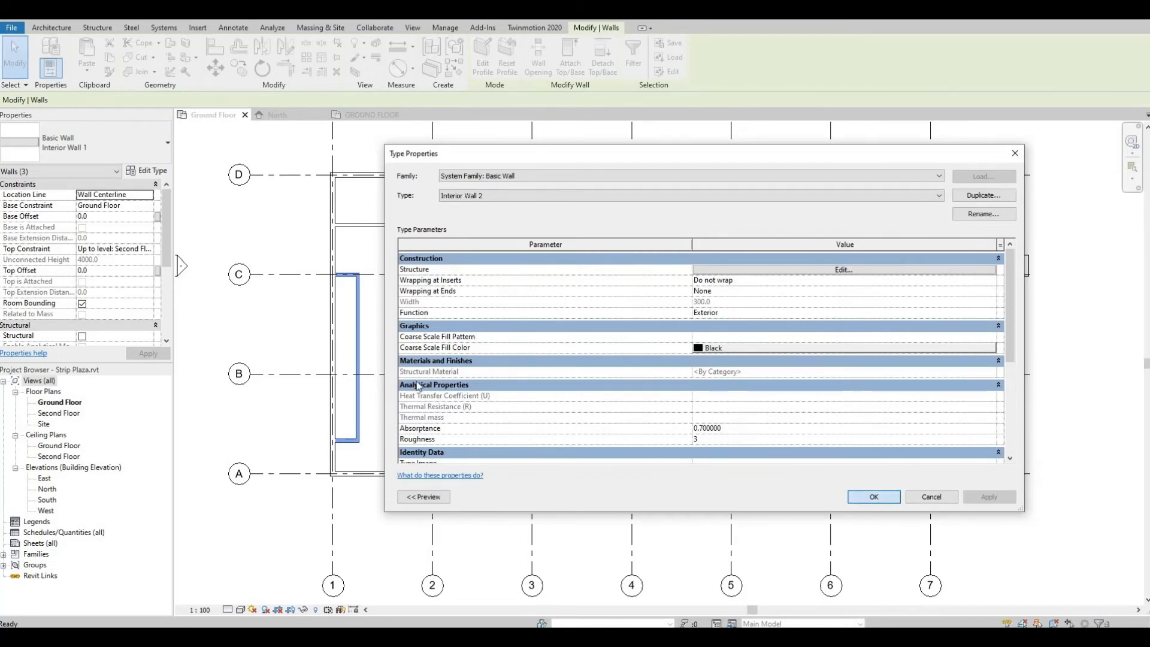
key("Return")
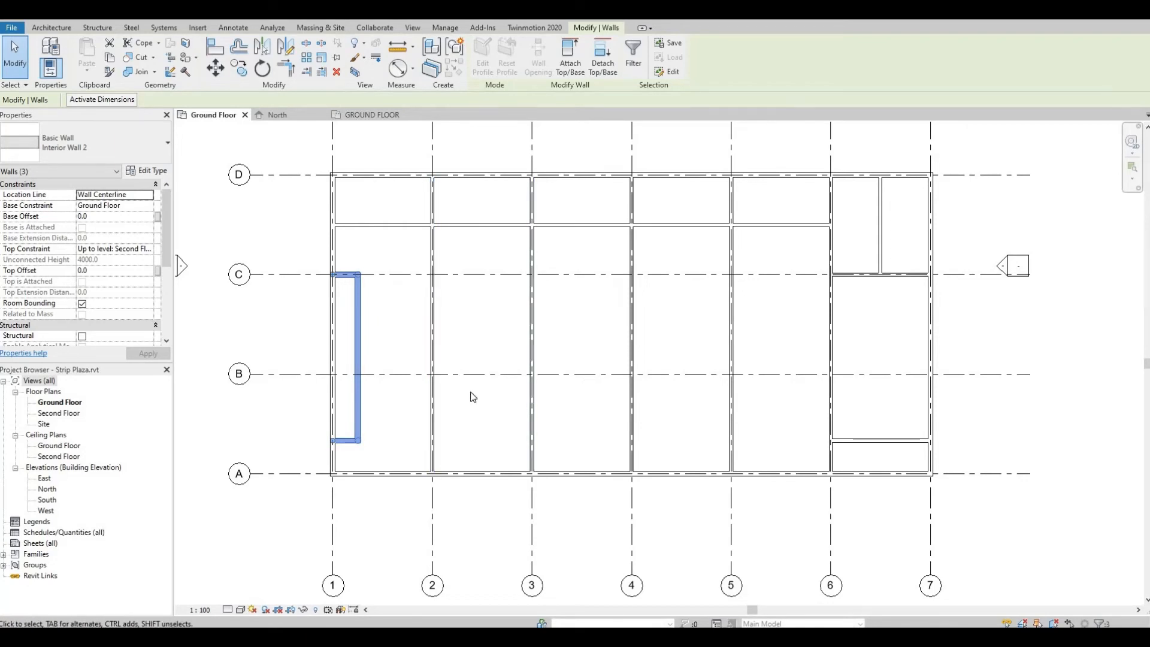
key("Escape")
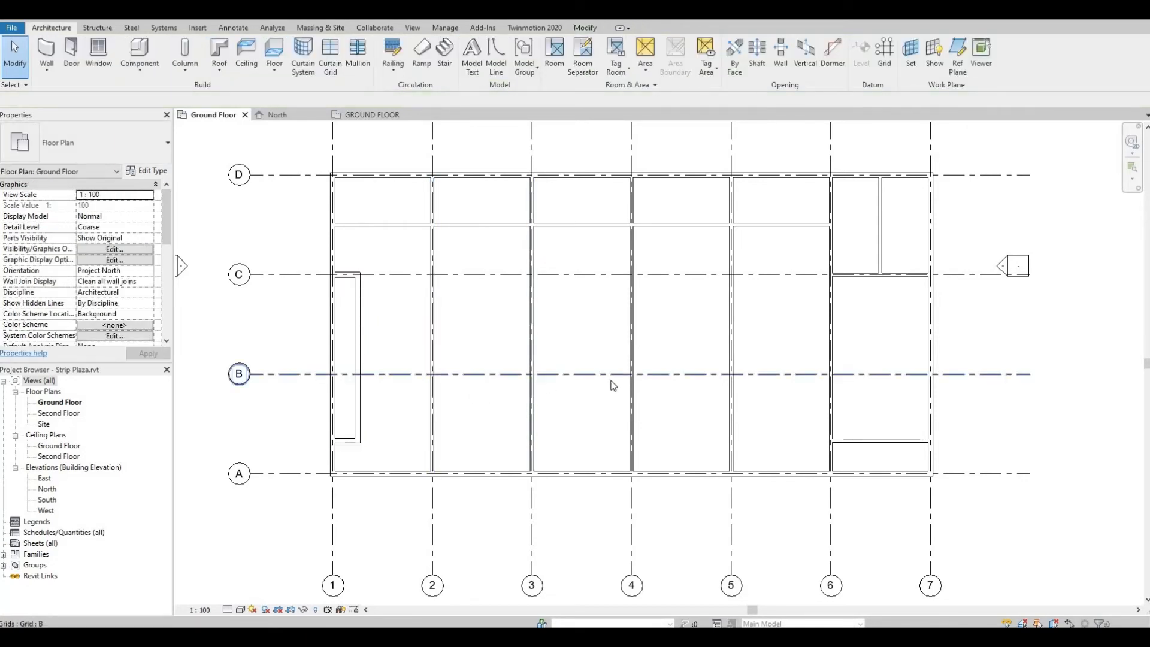
middle_click_drag(647, 368, 620, 364)
scroll(624, 363, "down", 2)
scroll(636, 358, "up", 1)
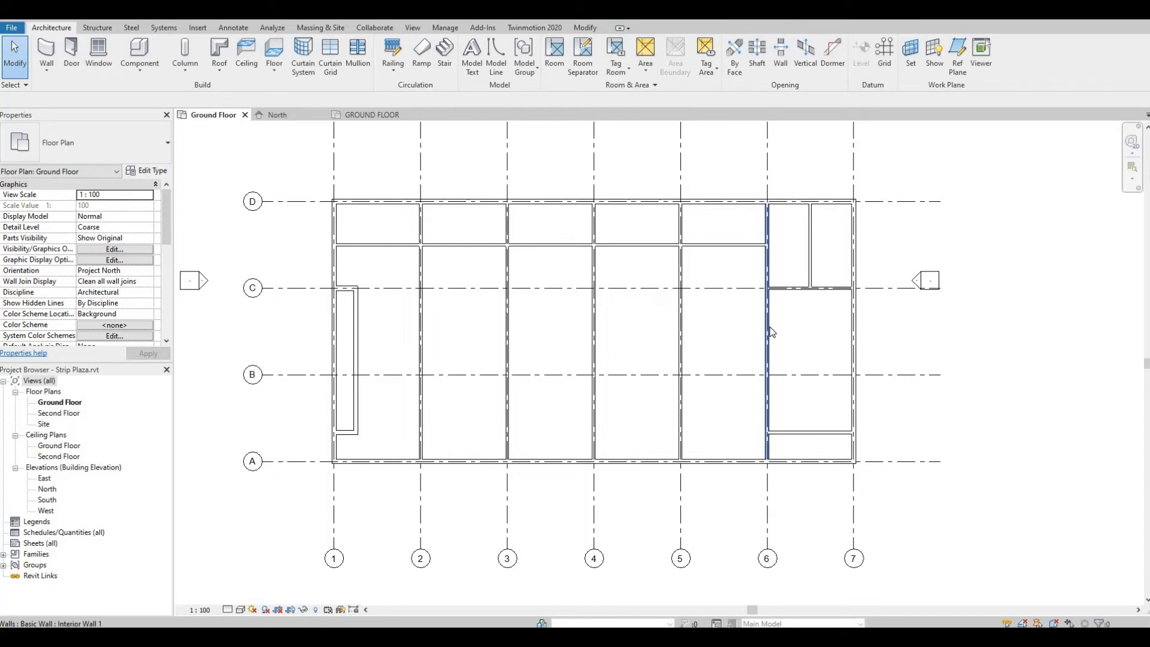
middle_click_drag(643, 357, 666, 369)
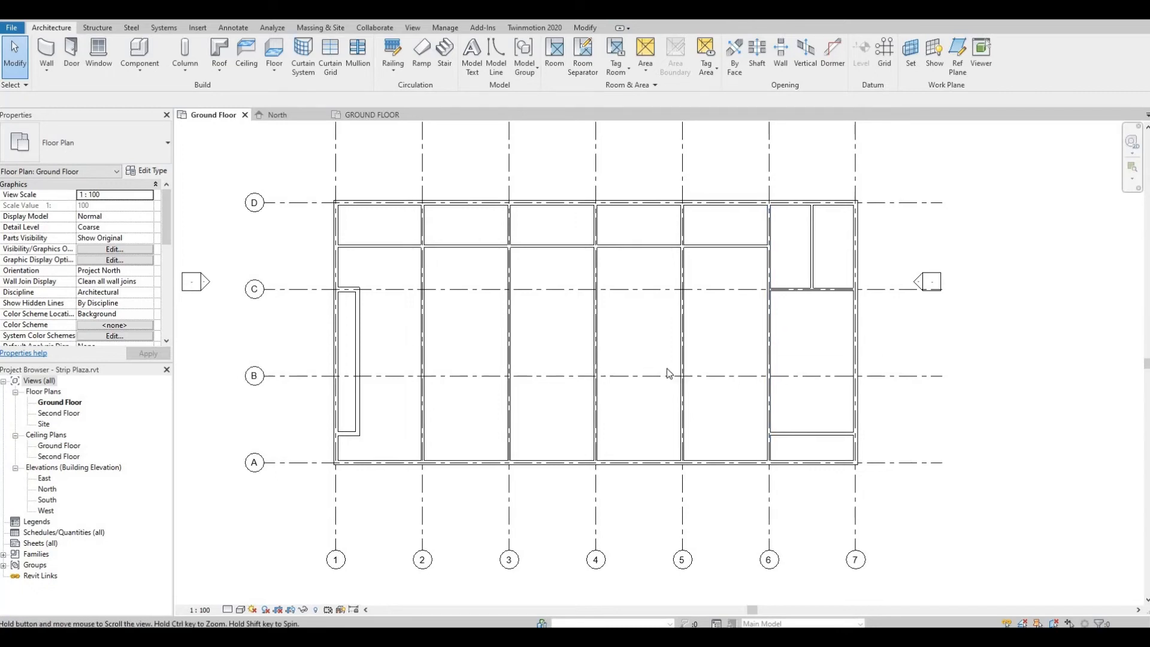
scroll(654, 389, "up", 1)
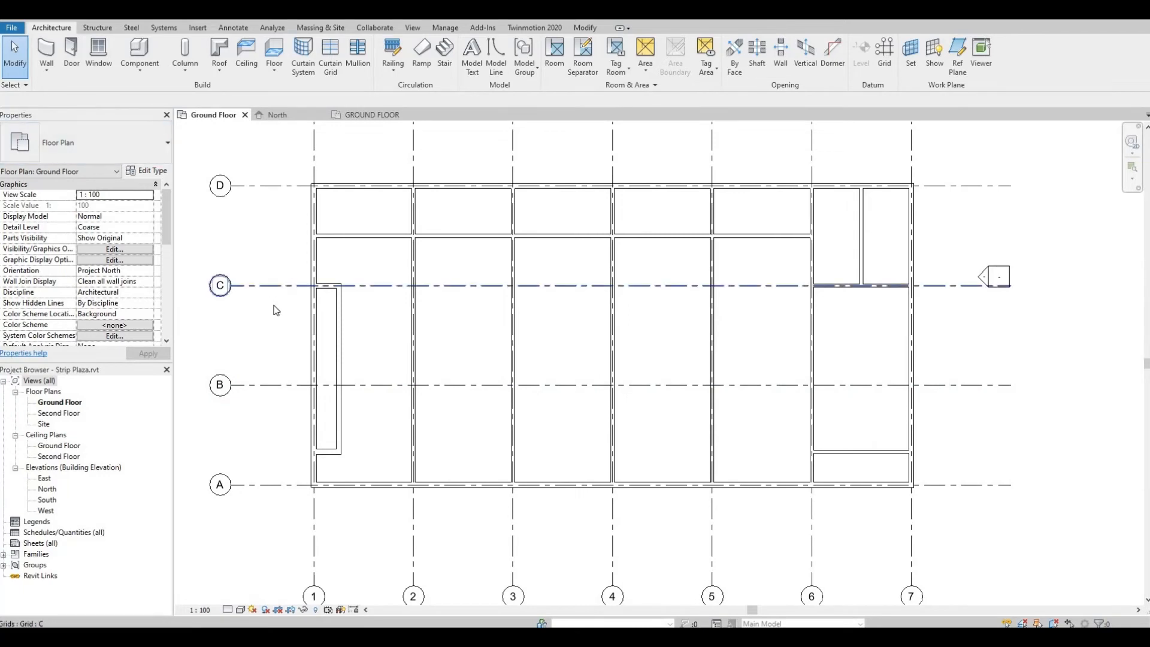
Step: Place an M_Single-Flush 0915 x 2134mm door in the grid 1 exterior wall, about 900 from grid C towards grid B
left_click(72, 55)
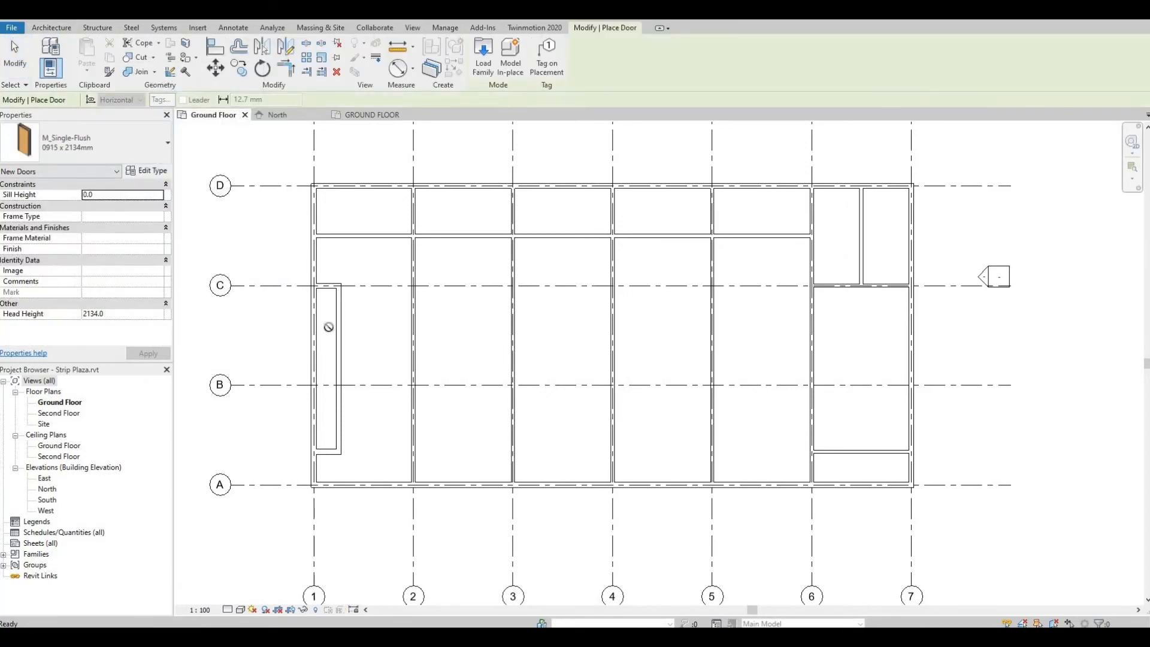
left_click(313, 299)
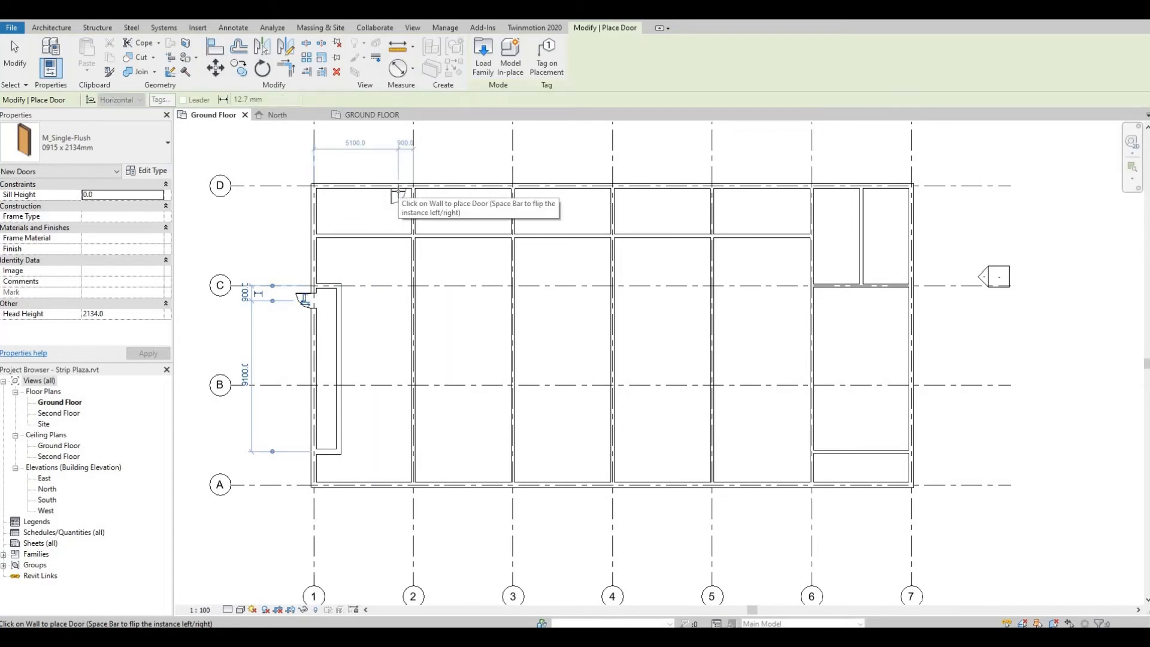
scroll(398, 192, "up", 2)
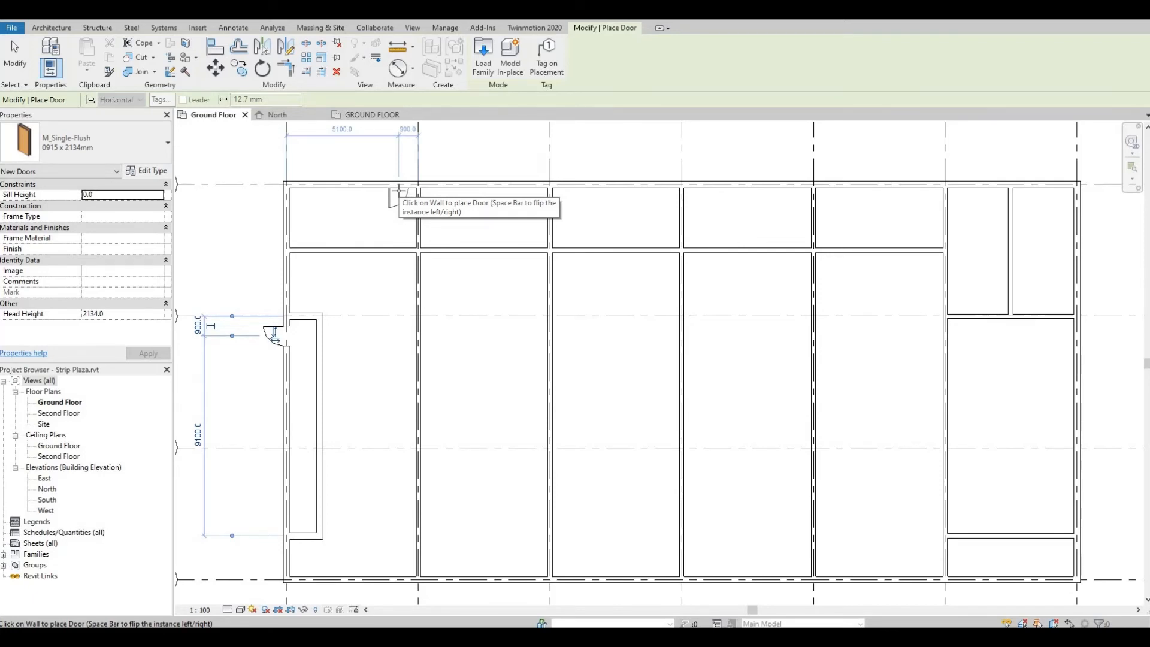
Step: Place two inward-swinging M_Single-Flush 0915 x 2134mm doors in the grid D exterior wall, one about 800 either side of grid 2
key("space")
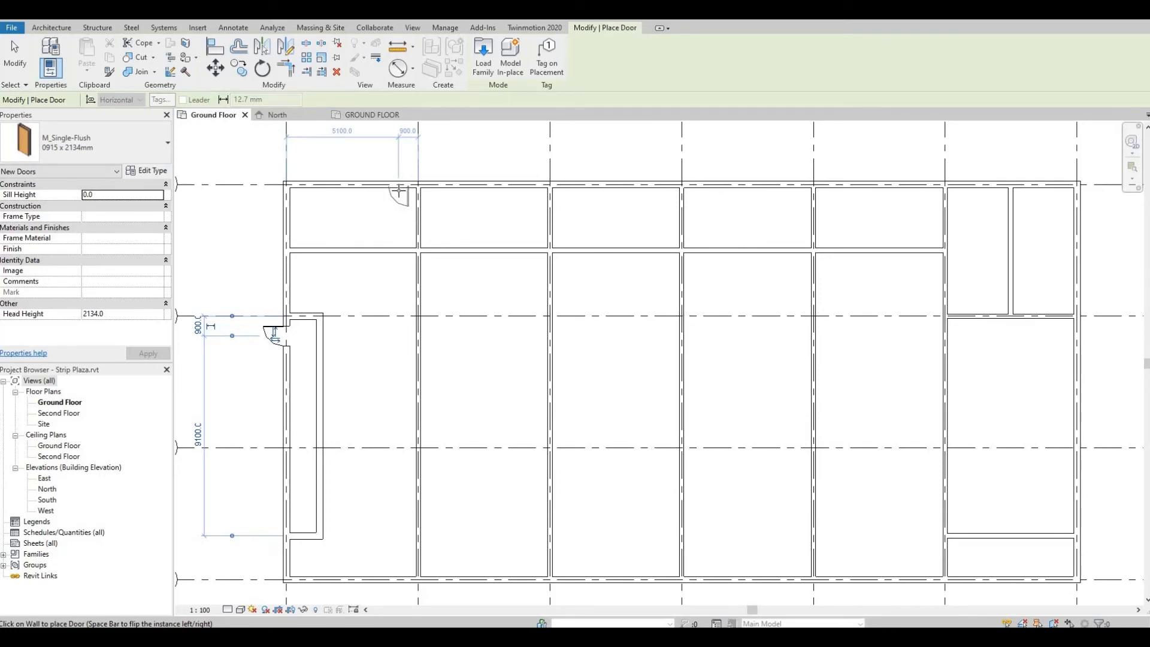
key("space")
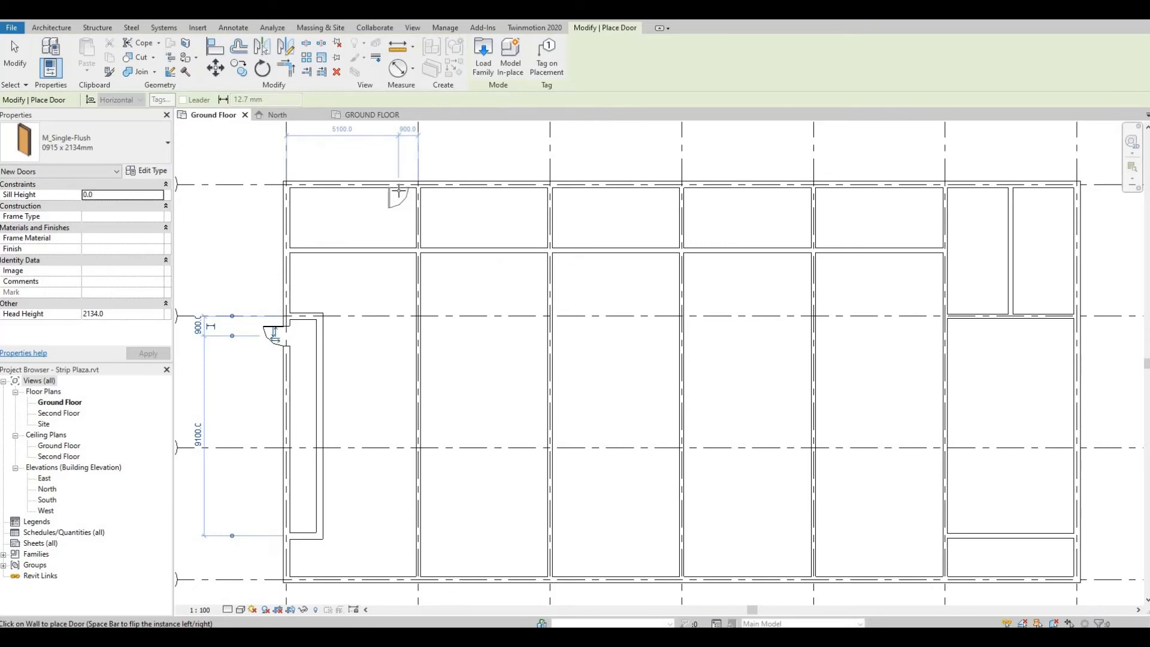
key("space")
key("space")
key("space")
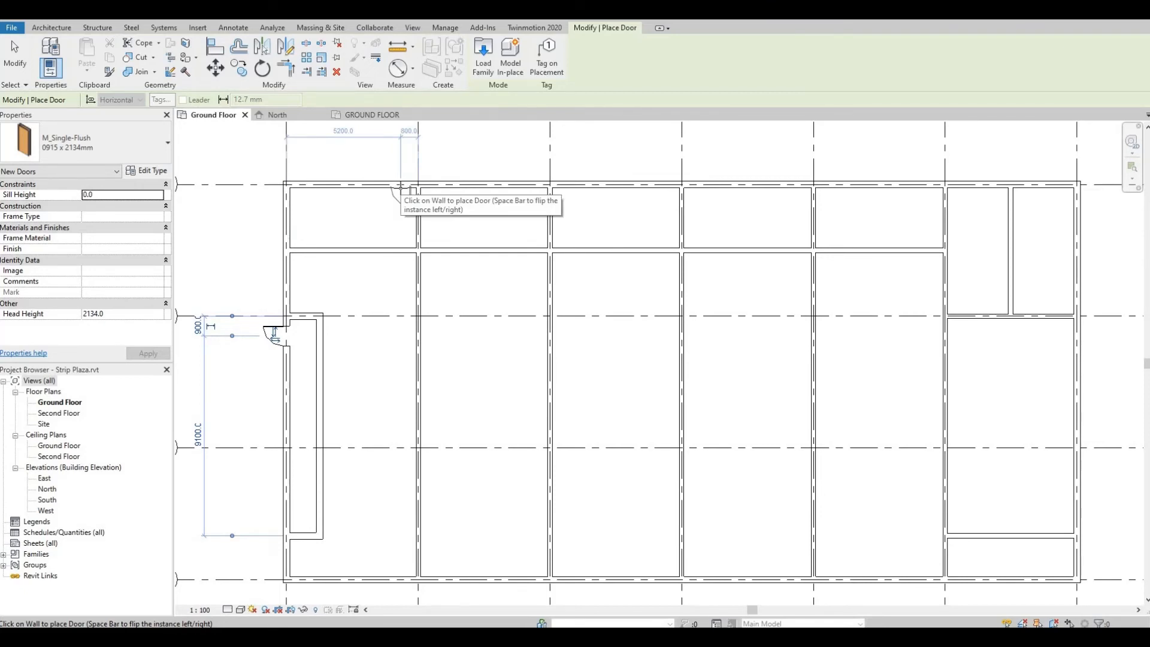
left_click(401, 187)
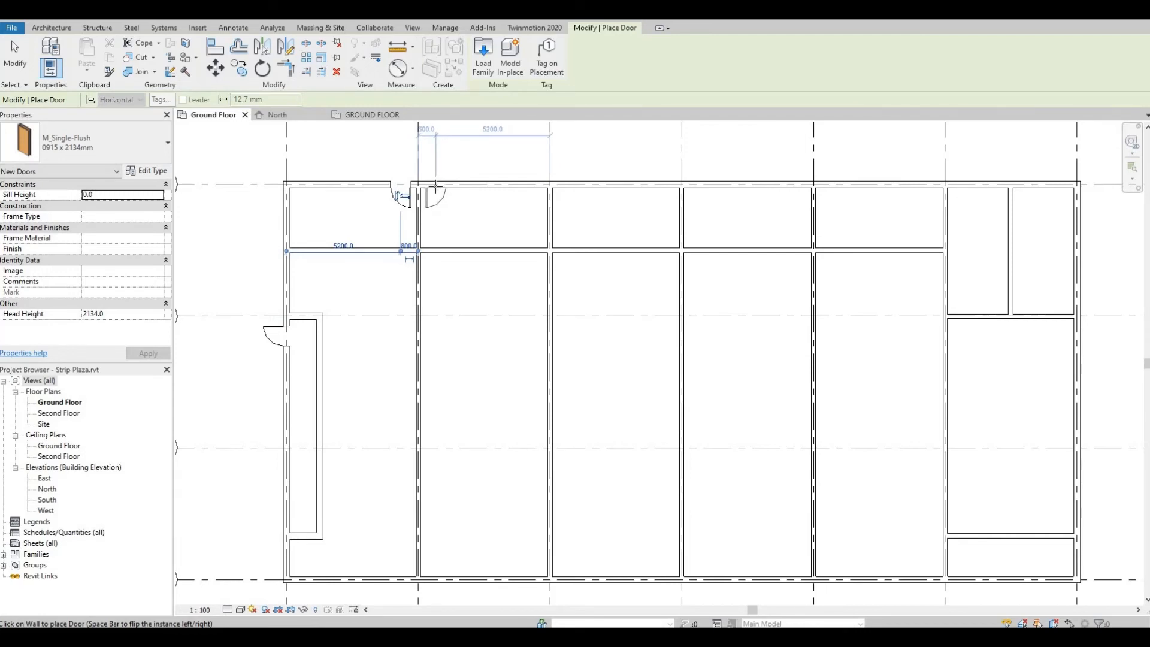
left_click(435, 187)
Step: Place three more inward-swinging doors in the grid D exterior wall, about 800 from grid 4 towards grid 3 and 800 either side of grid 5
middle_click_drag(444, 260, 311, 300)
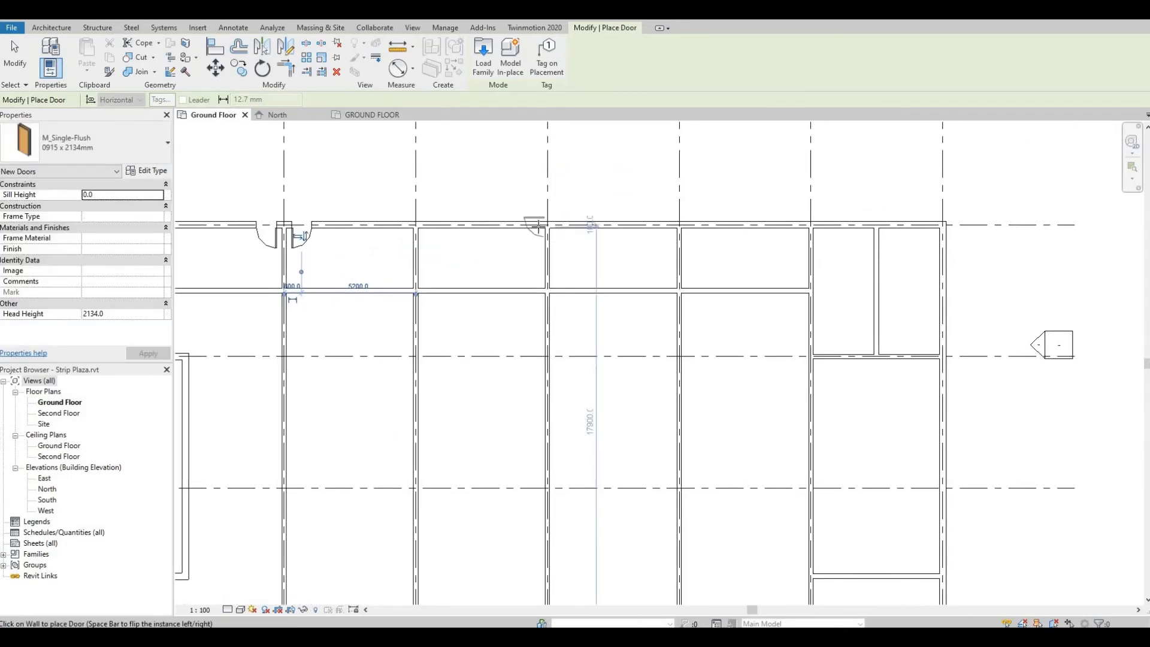
key("space")
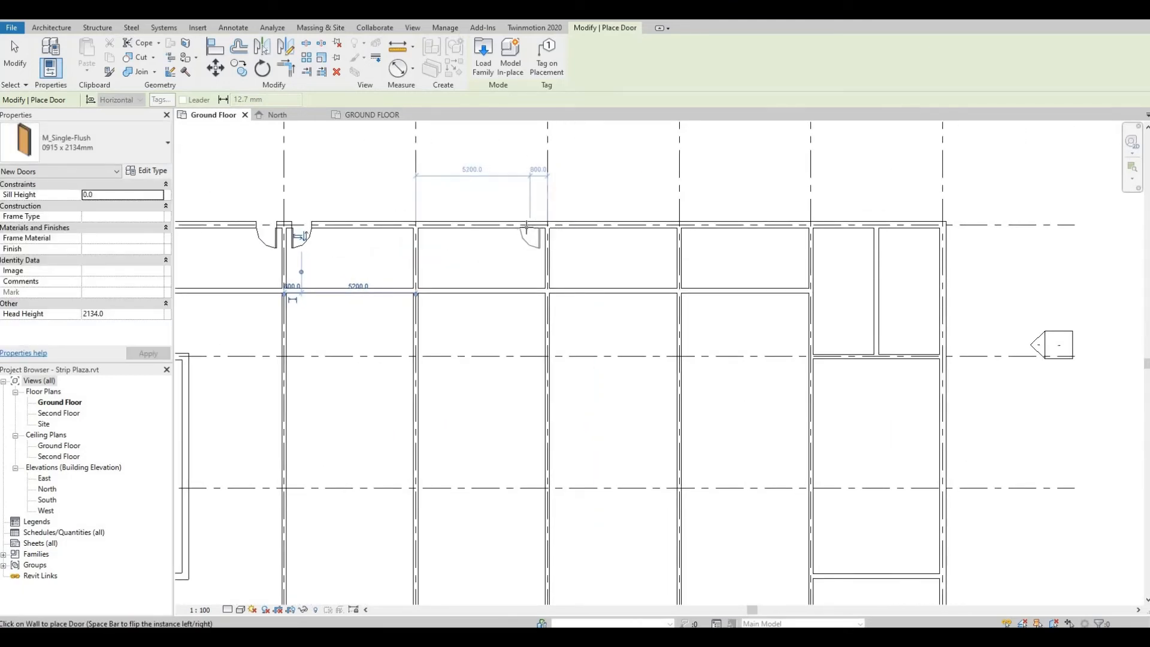
left_click(529, 228)
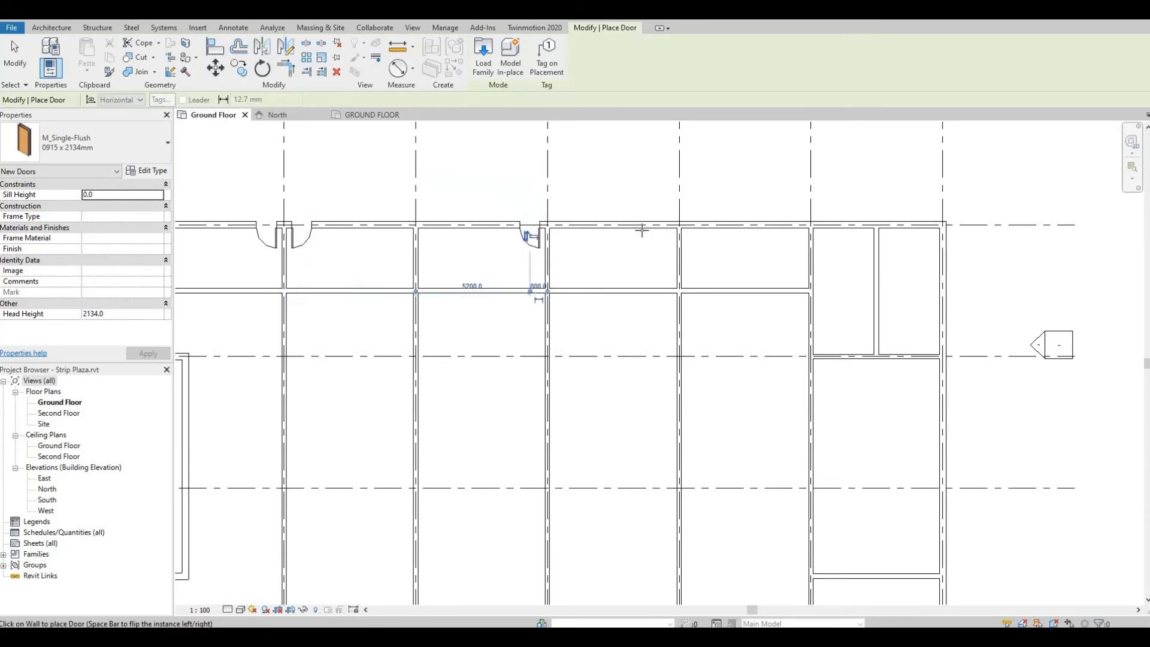
middle_click_drag(643, 231, 587, 231)
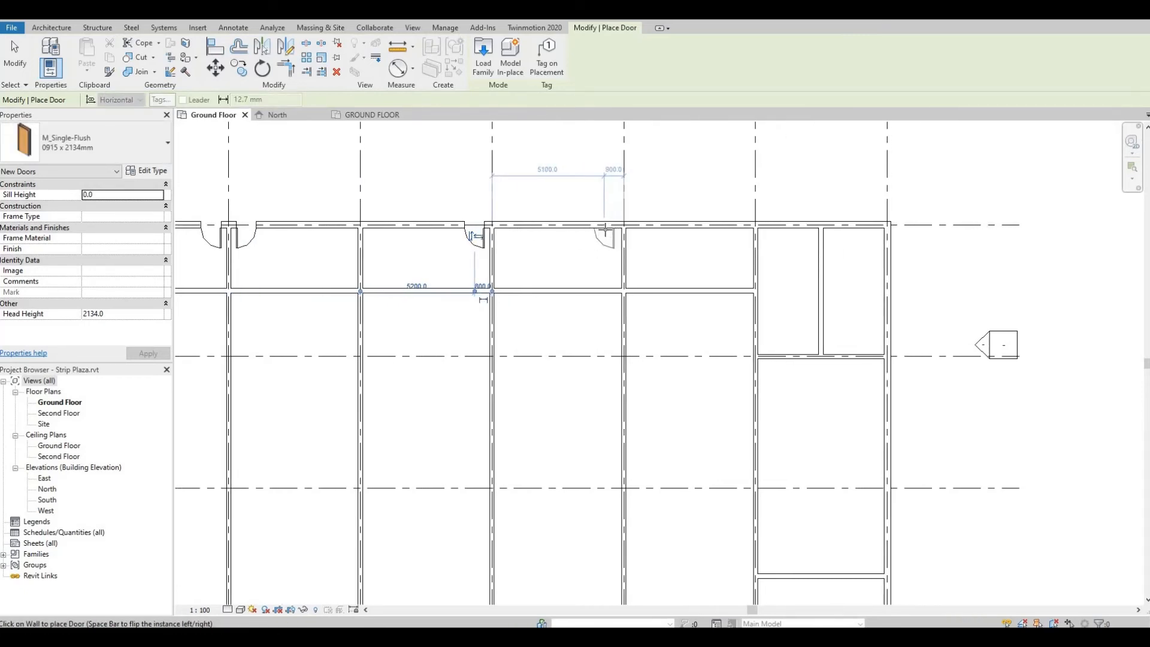
left_click(607, 228)
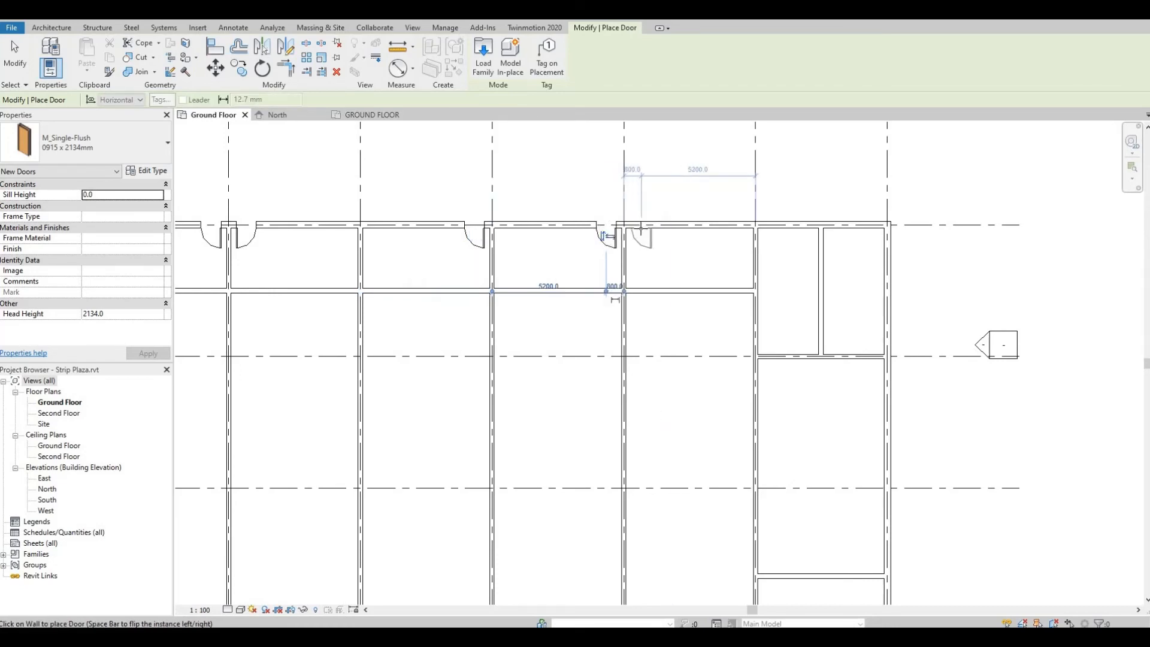
left_click(641, 228)
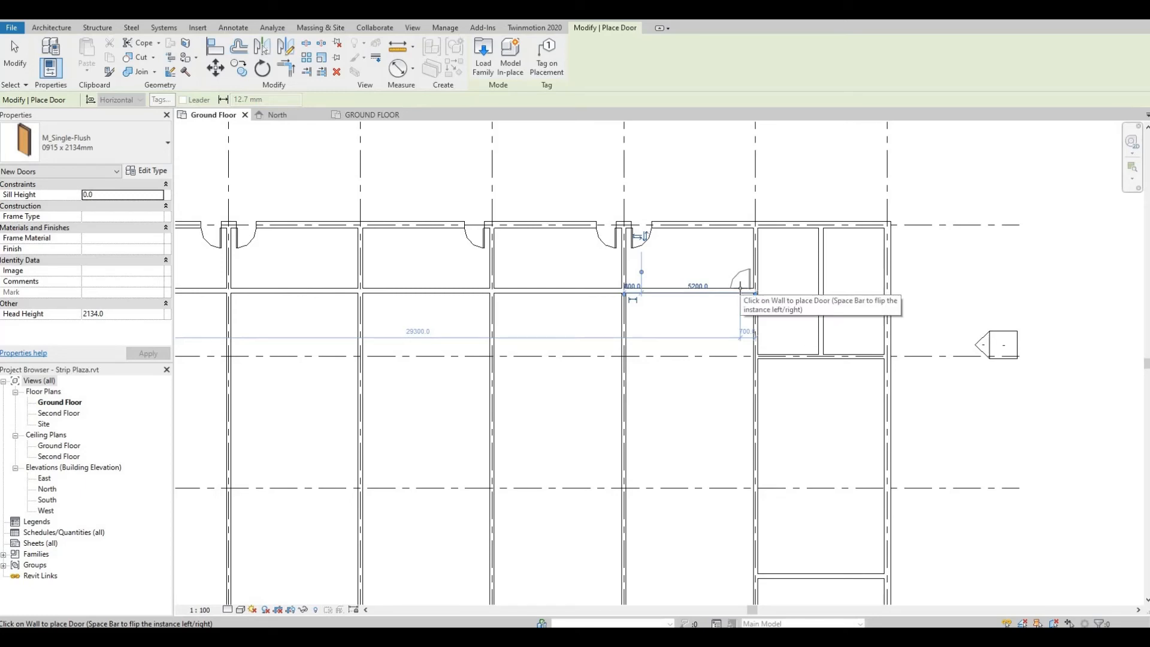
Step: Place five doors in the cross wall below grid D, beside grids 1, 4 and 6 and on both sides of grid 3, about 700 from each
left_click(740, 289)
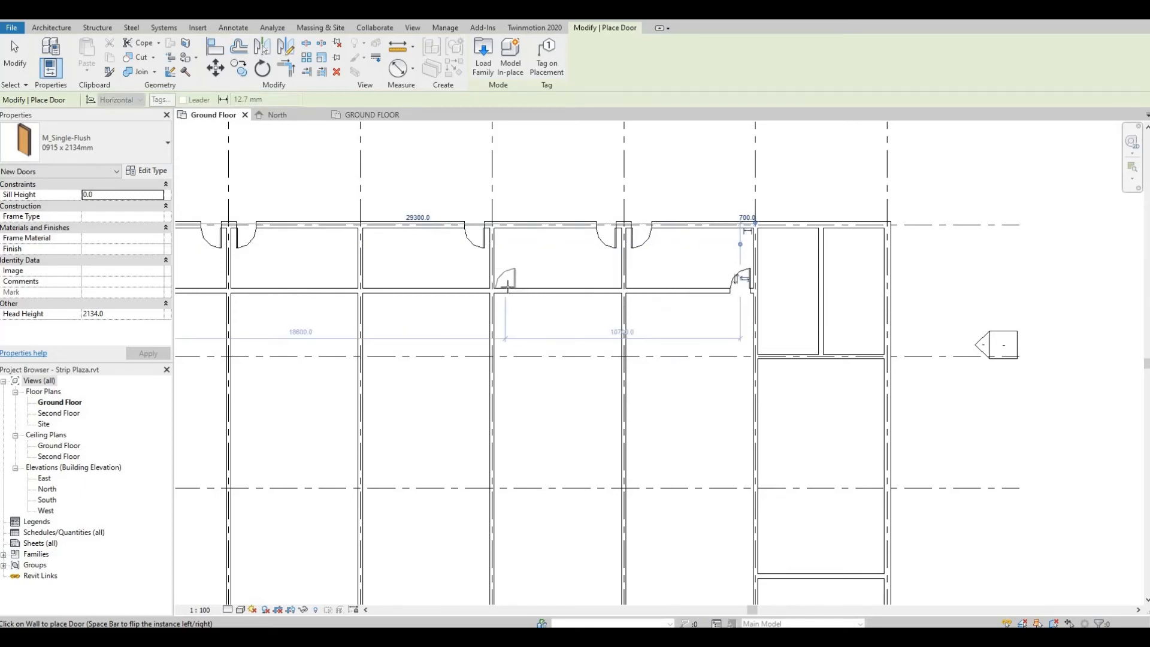
left_click(507, 287)
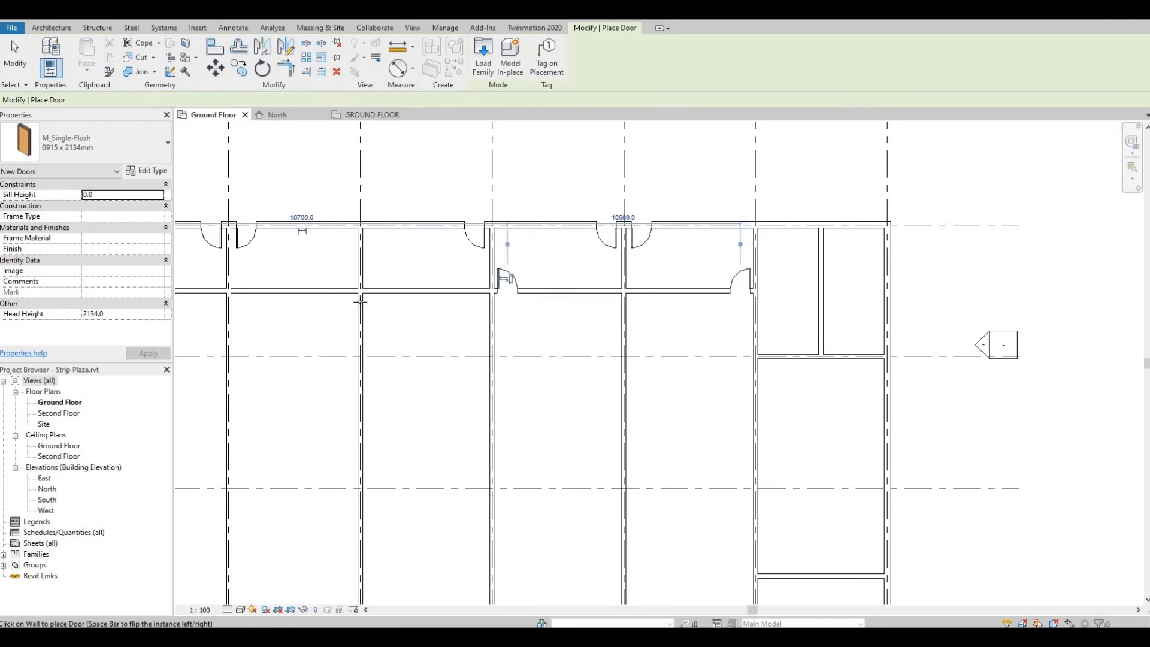
middle_click_drag(369, 297, 549, 318)
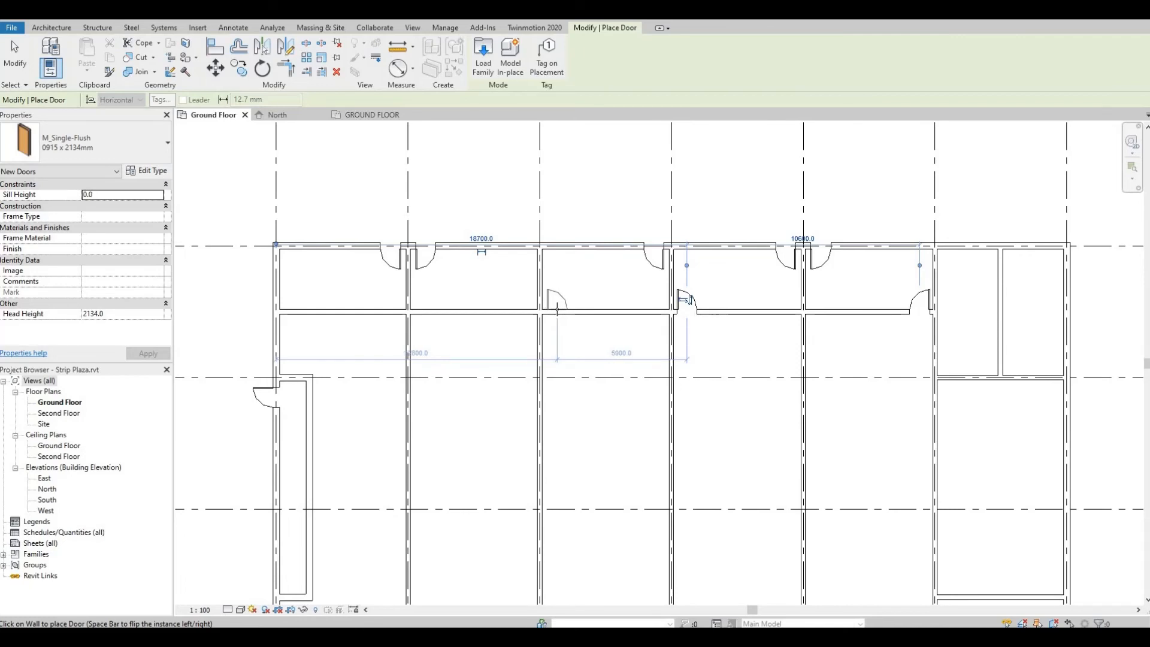
left_click(687, 299)
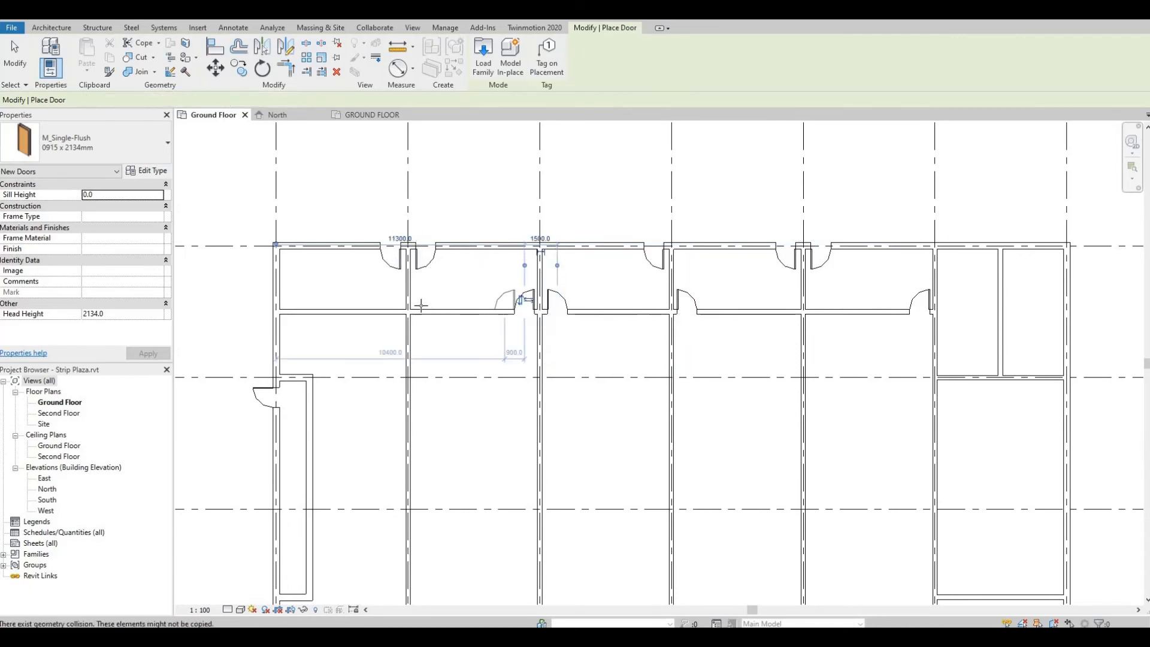
left_click(526, 302)
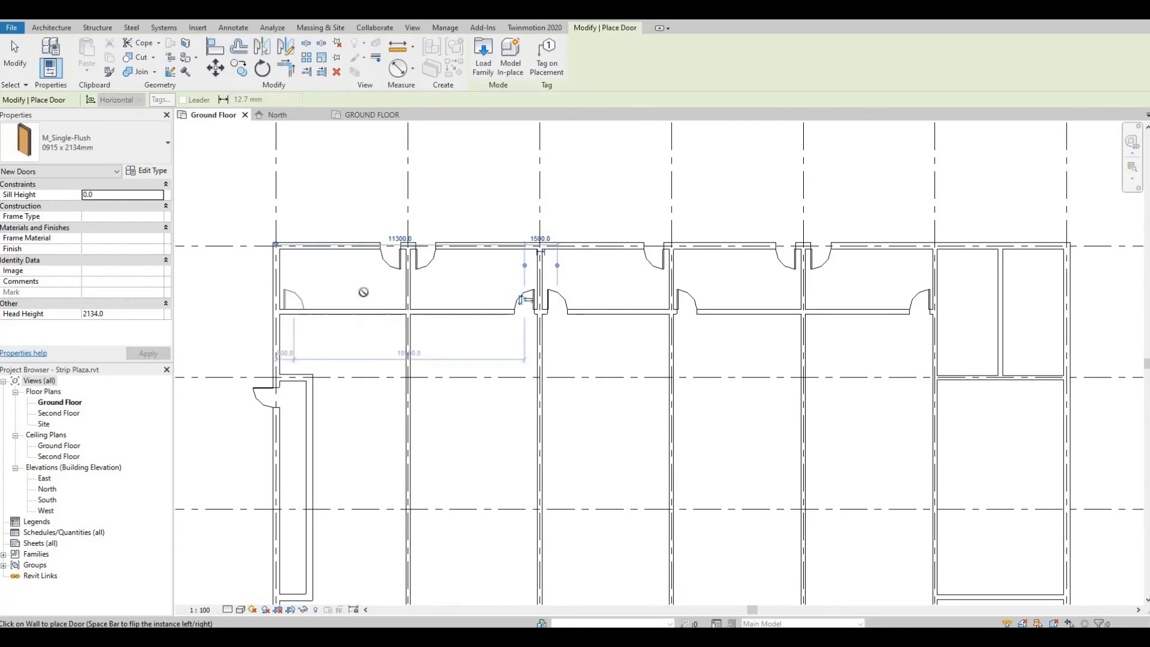
Step: Place a door about 700 either side of the partition in the grid C wall between grids 6 and 7, and save the project
scroll(680, 336, "down", 3)
scroll(718, 343, "up", 4)
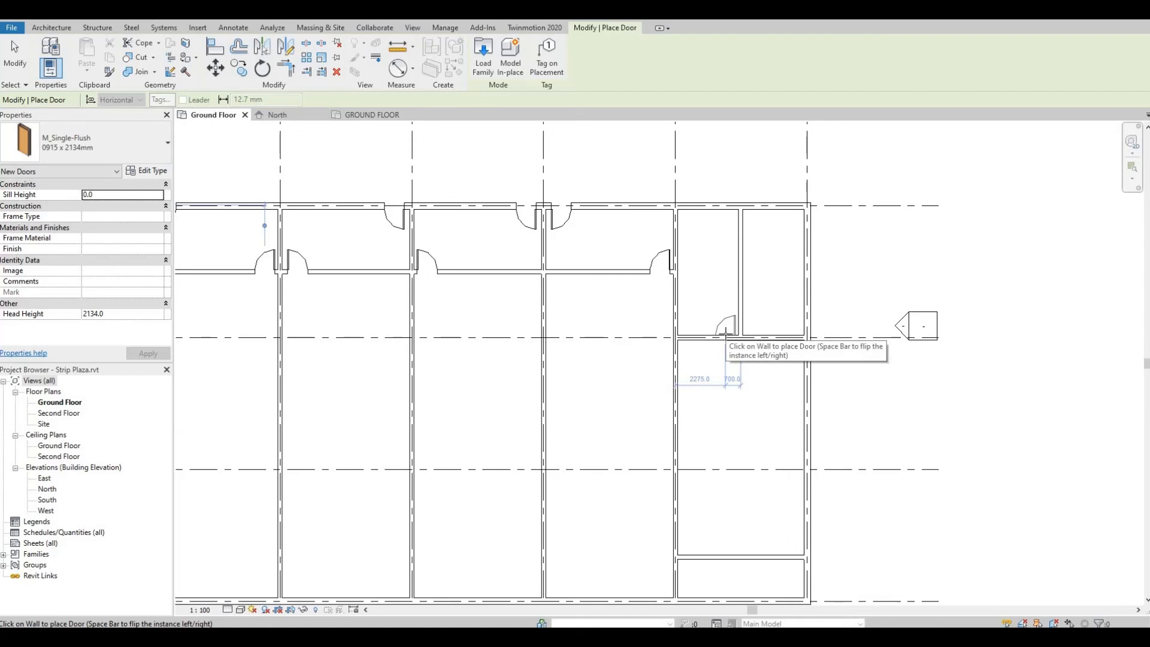
left_click(730, 334)
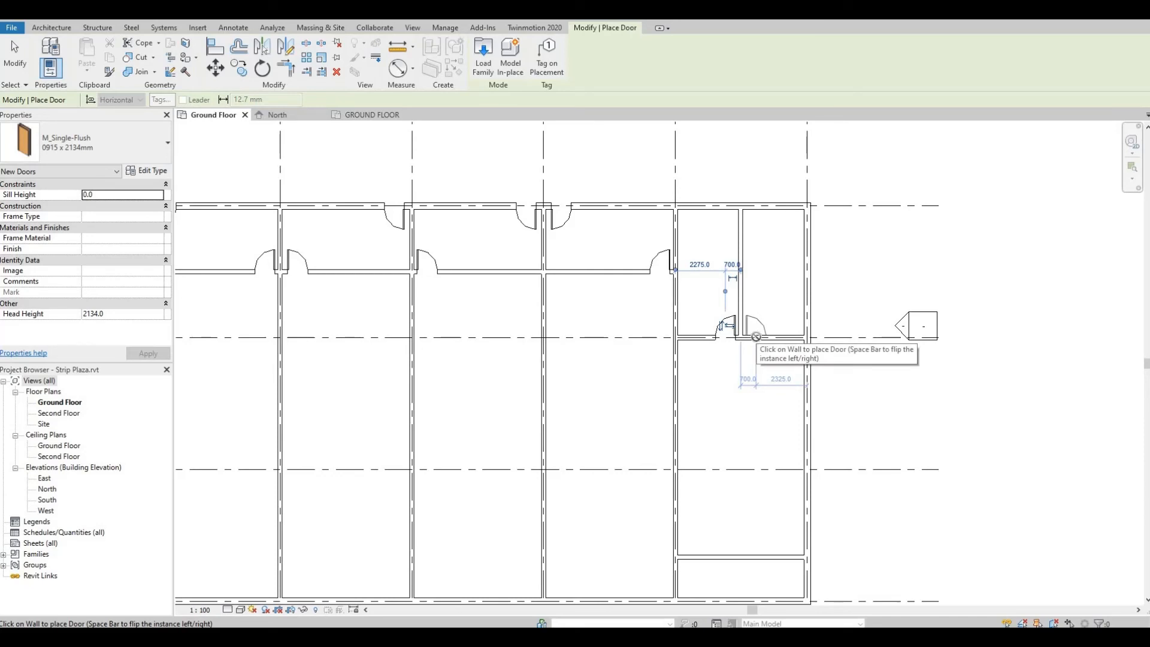
left_click(756, 336)
key("Escape")
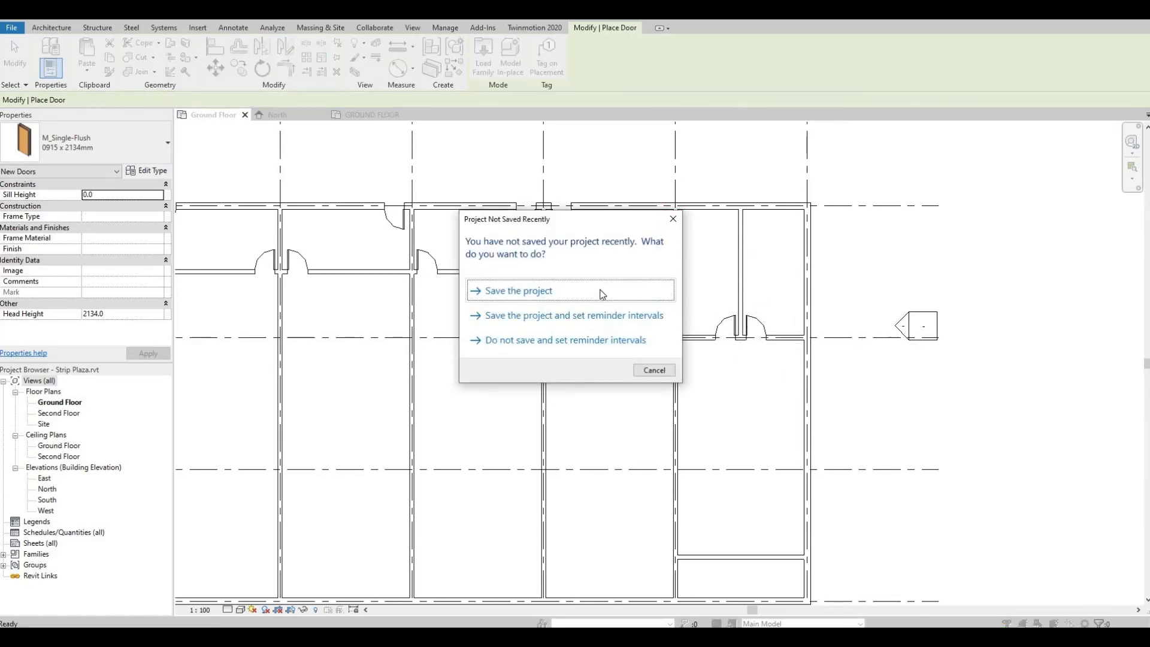
left_click(599, 293)
key("Escape")
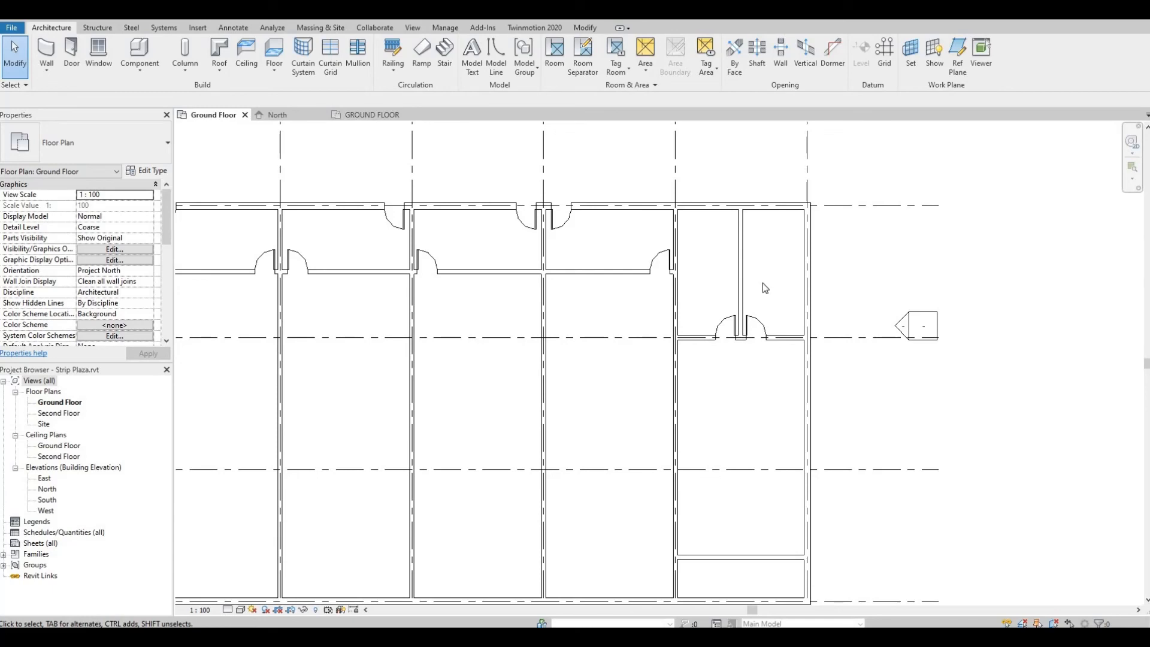
middle_click_drag(750, 362, 753, 326)
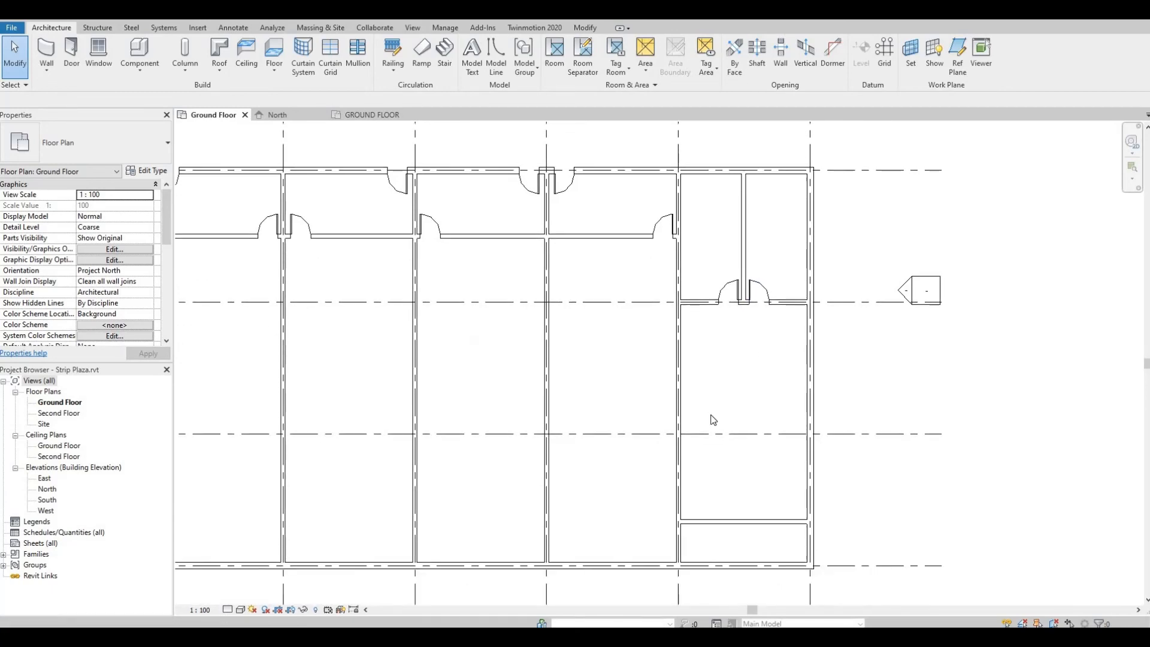
scroll(725, 340, "down", 3)
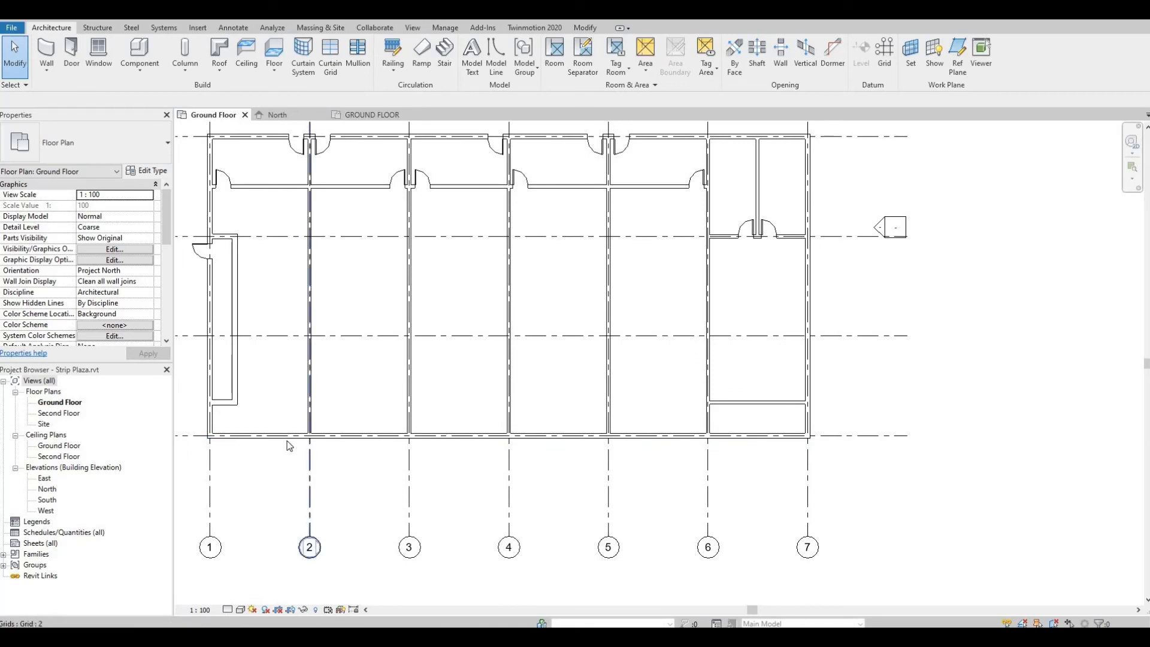
scroll(541, 368, "down", 3)
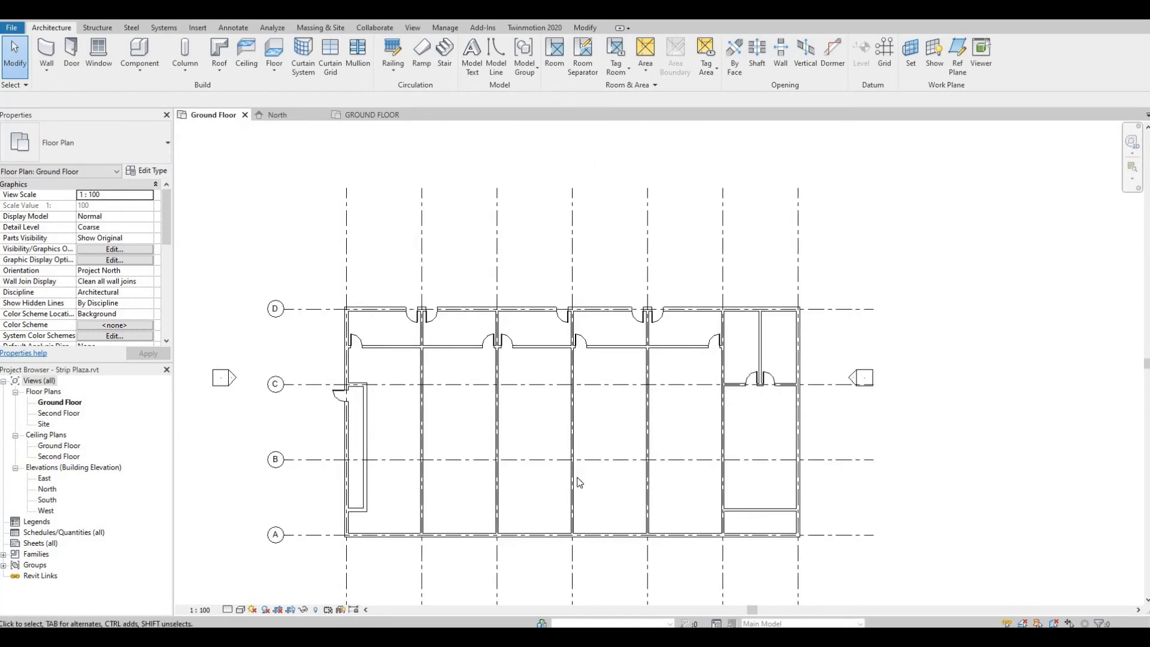
scroll(577, 478, "up", 1)
middle_click_drag(592, 459, 620, 450)
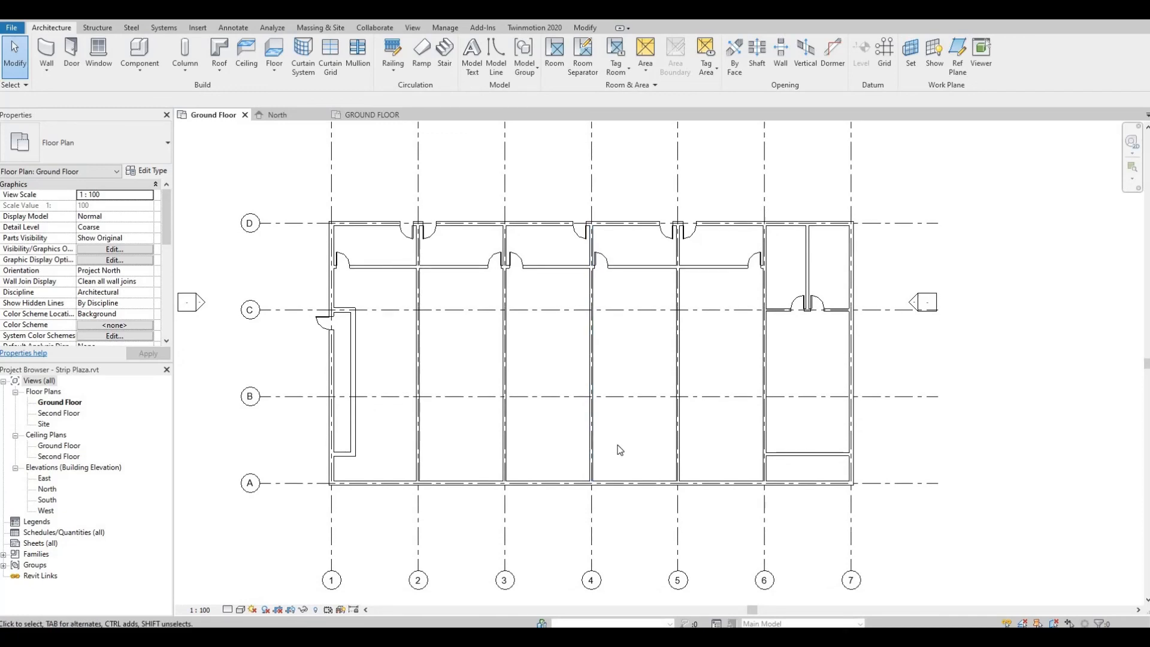